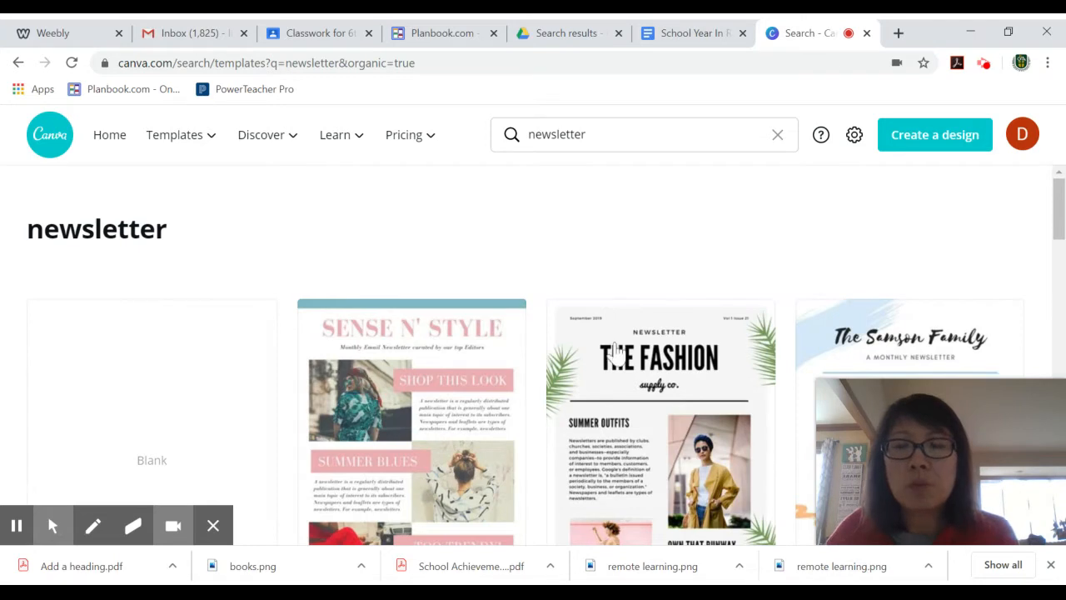
Browse the newsletter templates from The Fashion down through Innovation and Classroom News to The Issue and The Gazette
scroll(685, 396, "down", 2)
scroll(686, 397, "up", 1)
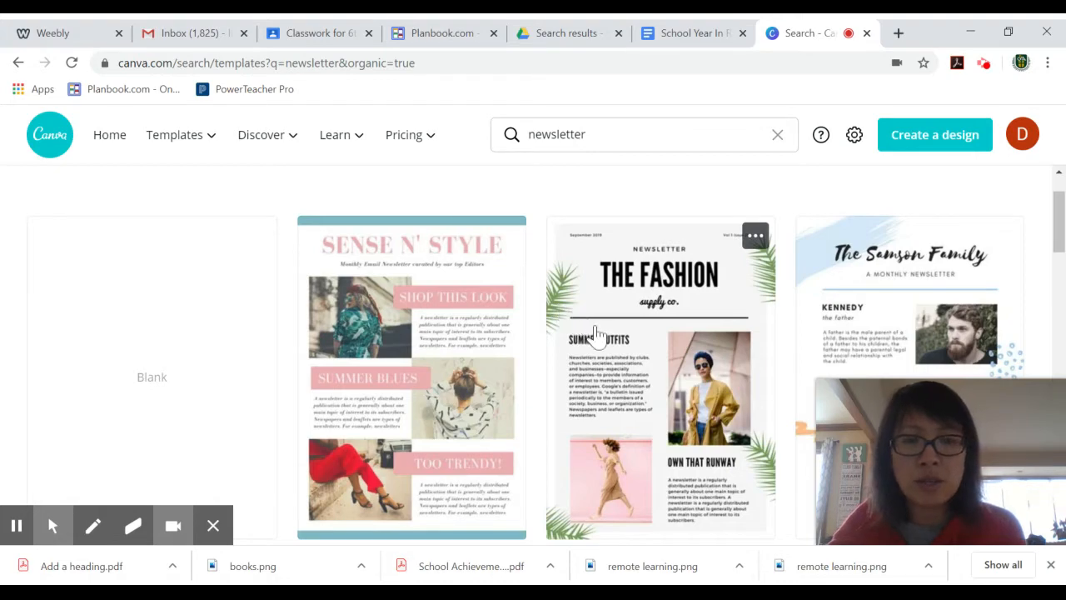
scroll(621, 350, "down", 5)
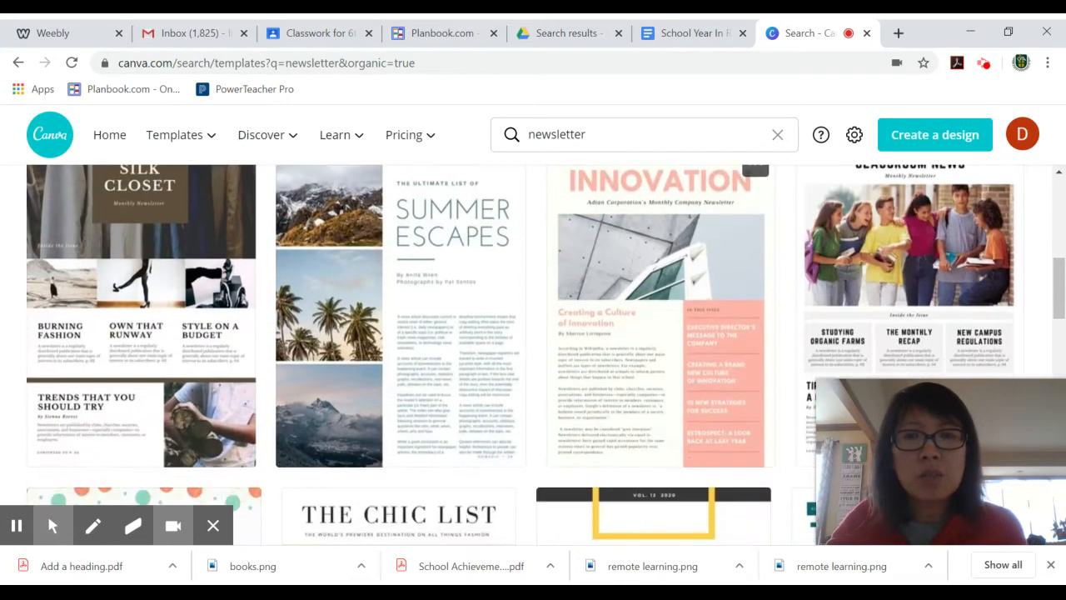
scroll(620, 335, "up", 1)
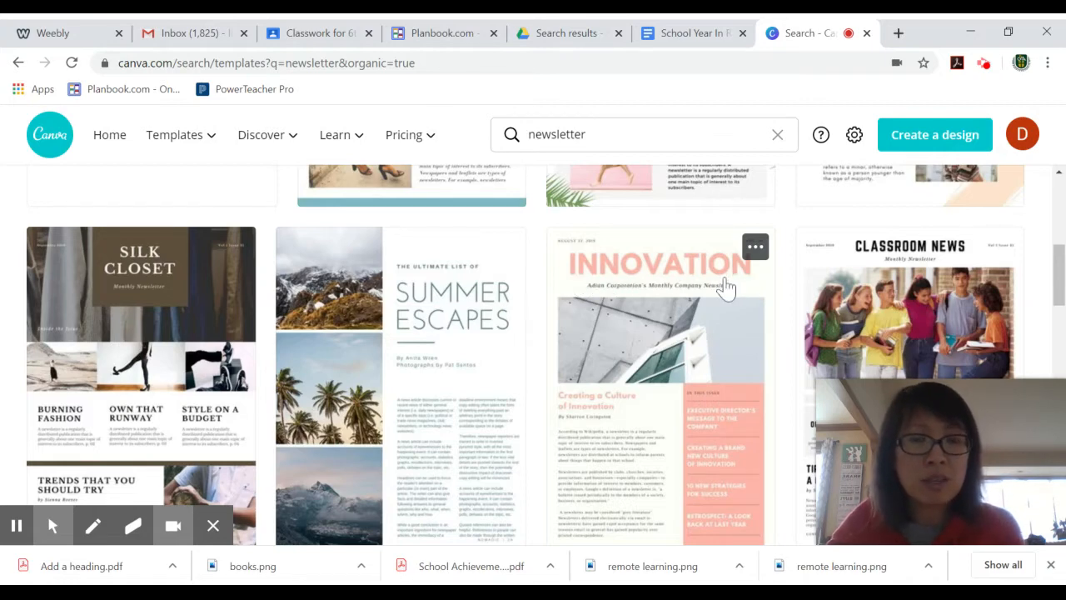
scroll(633, 239, "down", 1)
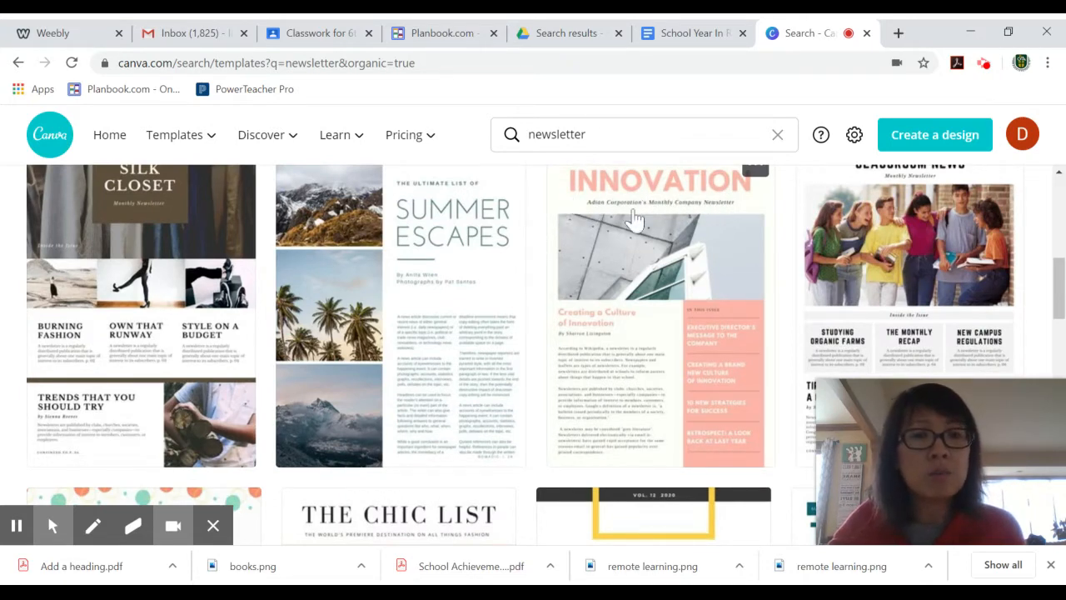
scroll(694, 221, "down", 1)
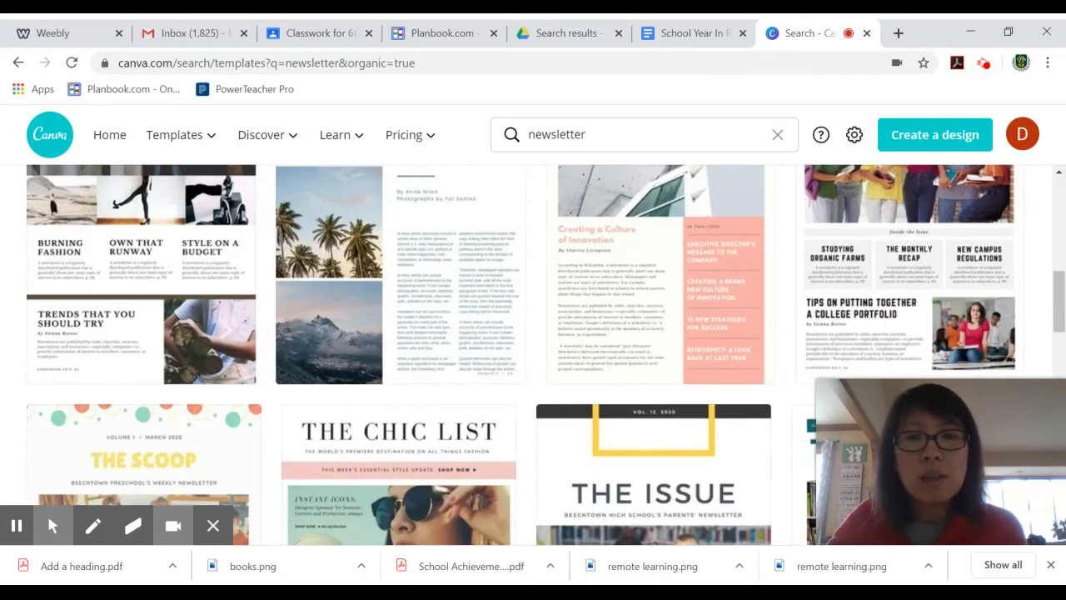
scroll(488, 279, "down", 2)
scroll(489, 279, "down", 2)
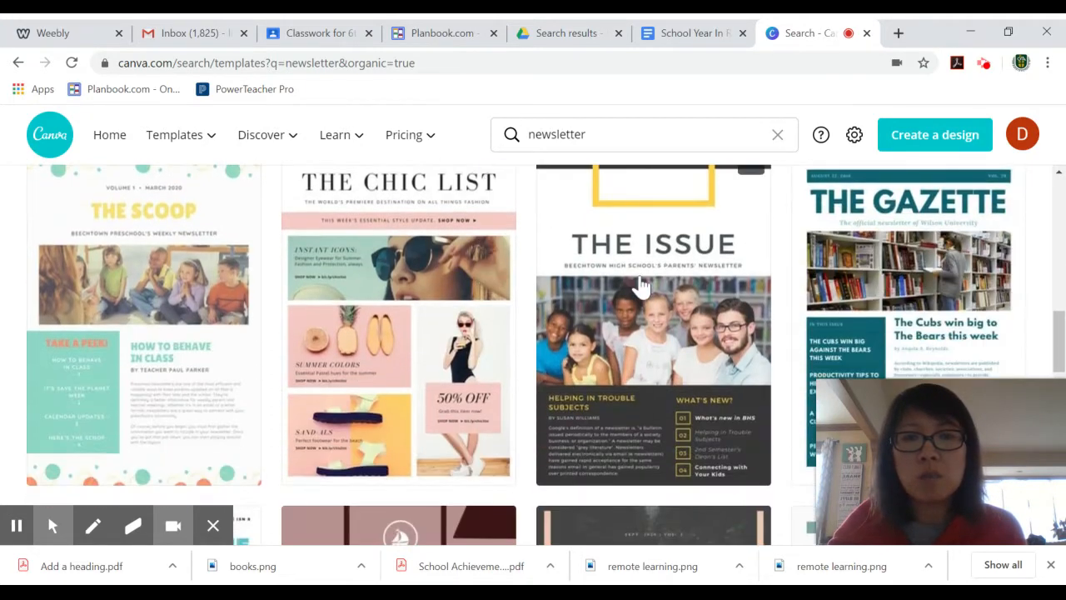
scroll(862, 305, "down", 1)
scroll(867, 307, "up", 4)
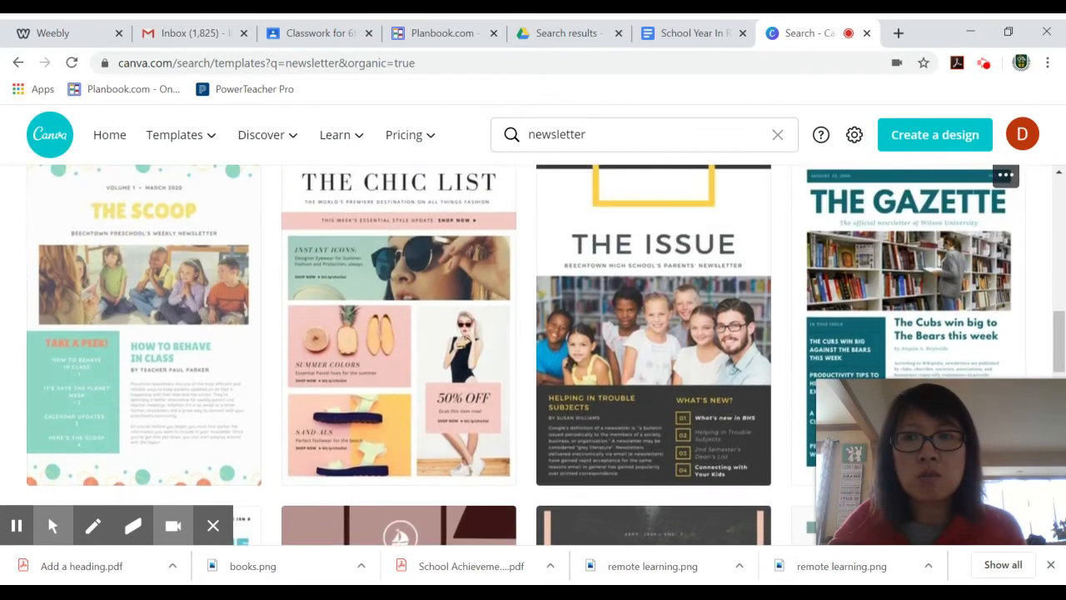
scroll(881, 265, "up", 1)
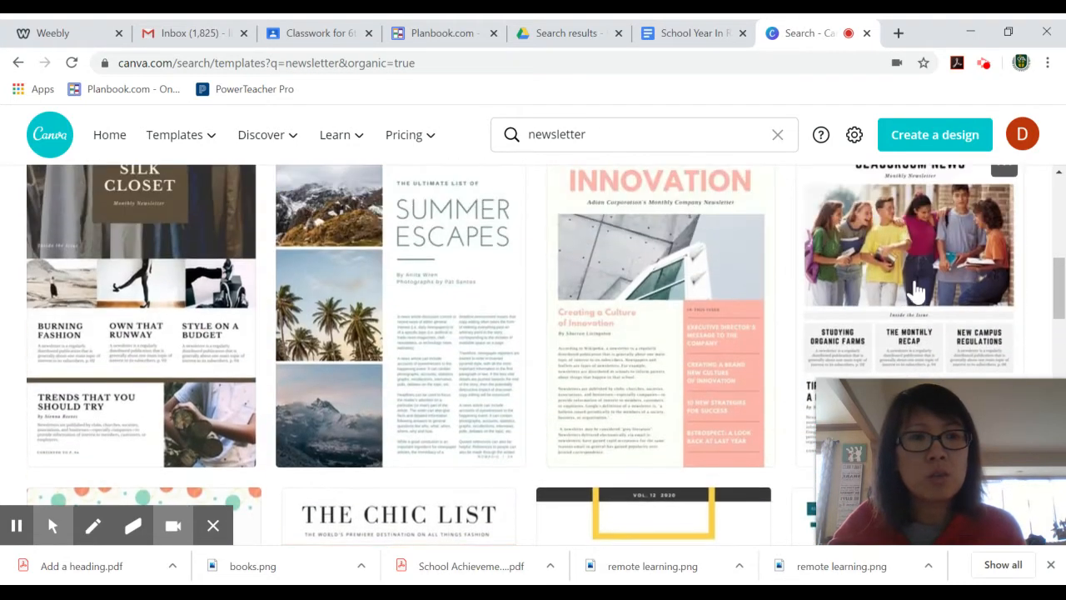
Examine the Classroom News template's headline, photo and article layout, and compare it with The Issue and The Gazette
left_click(173, 525)
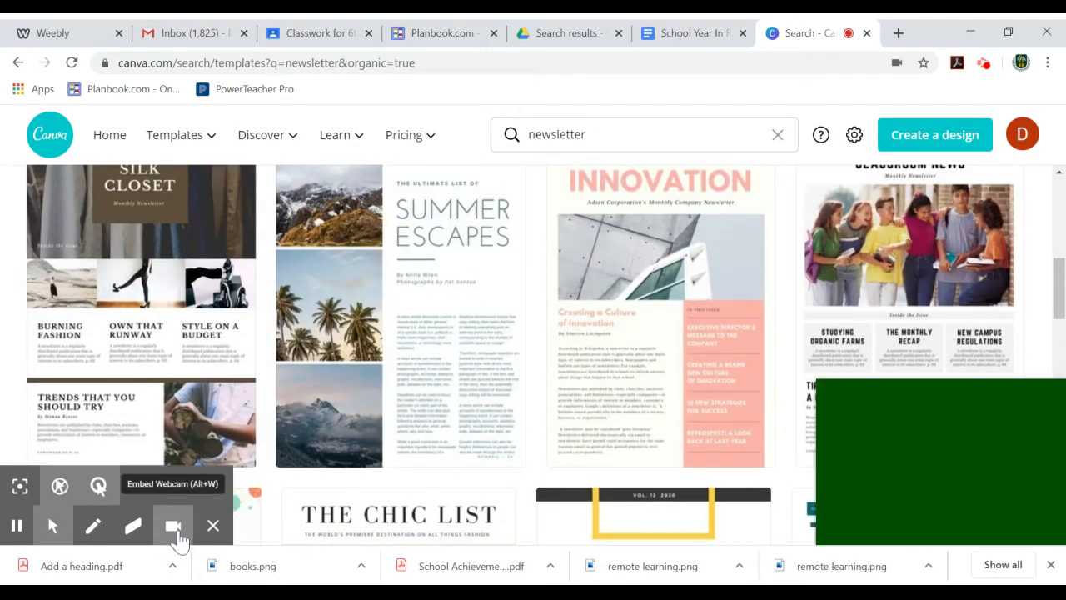
scroll(933, 457, "up", 1)
scroll(931, 454, "down", 2)
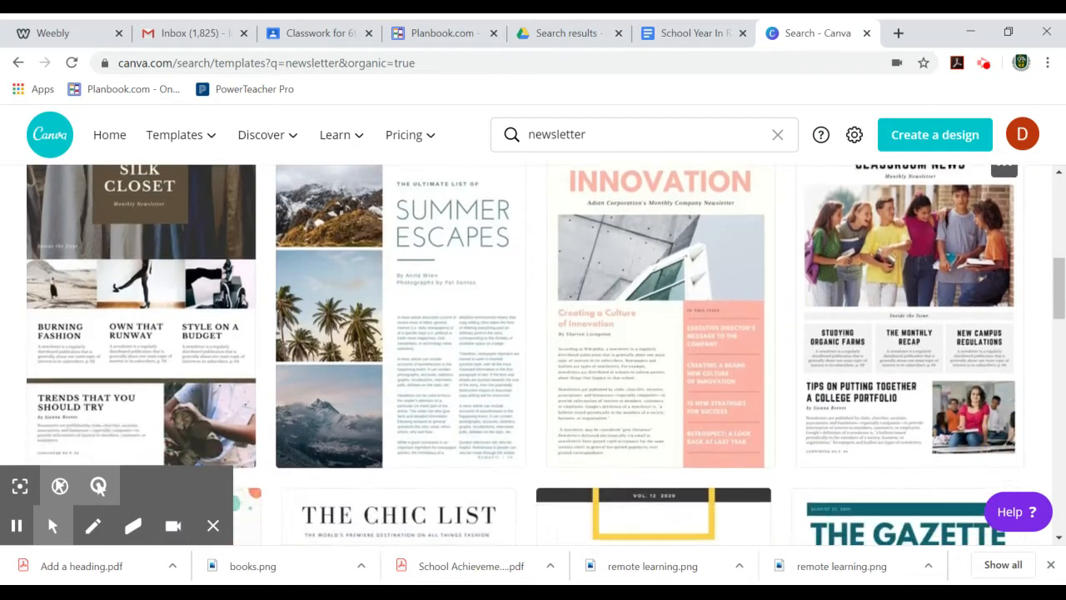
scroll(916, 242, "up", 2)
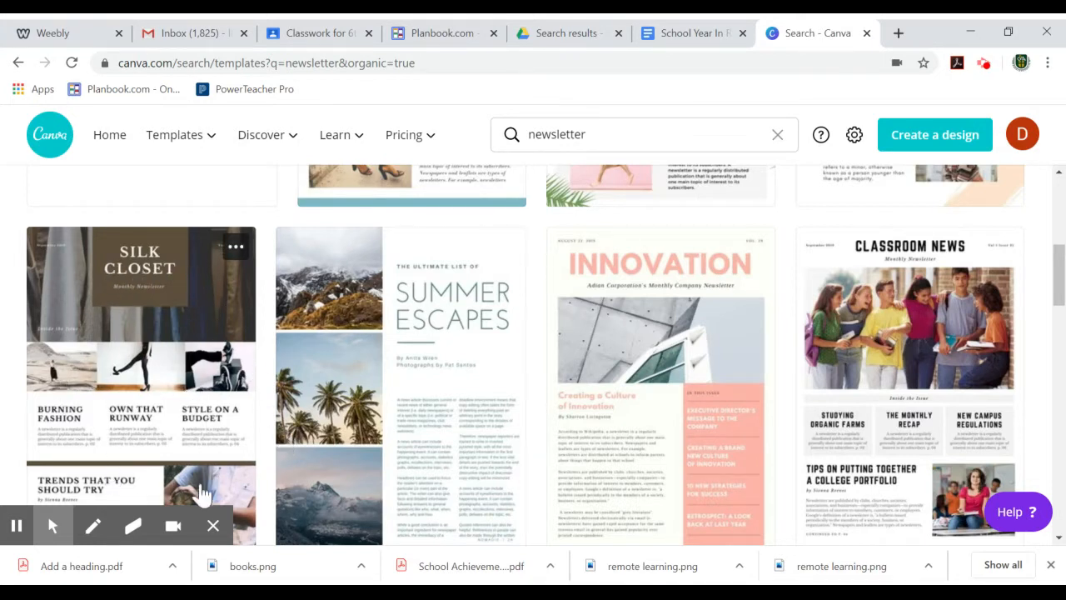
scroll(716, 360, "down", 1)
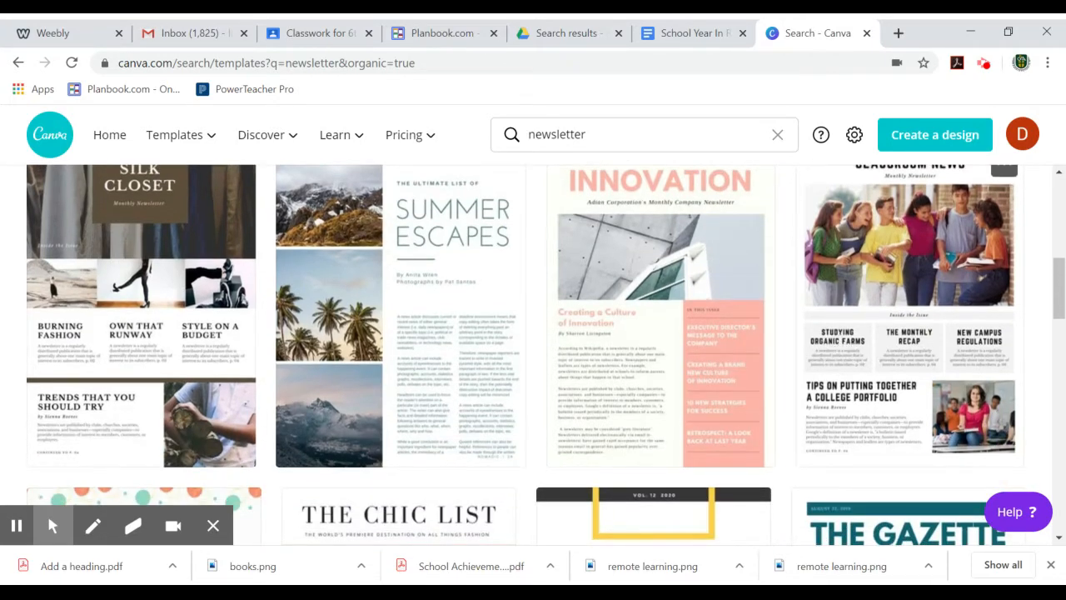
scroll(939, 282, "up", 1)
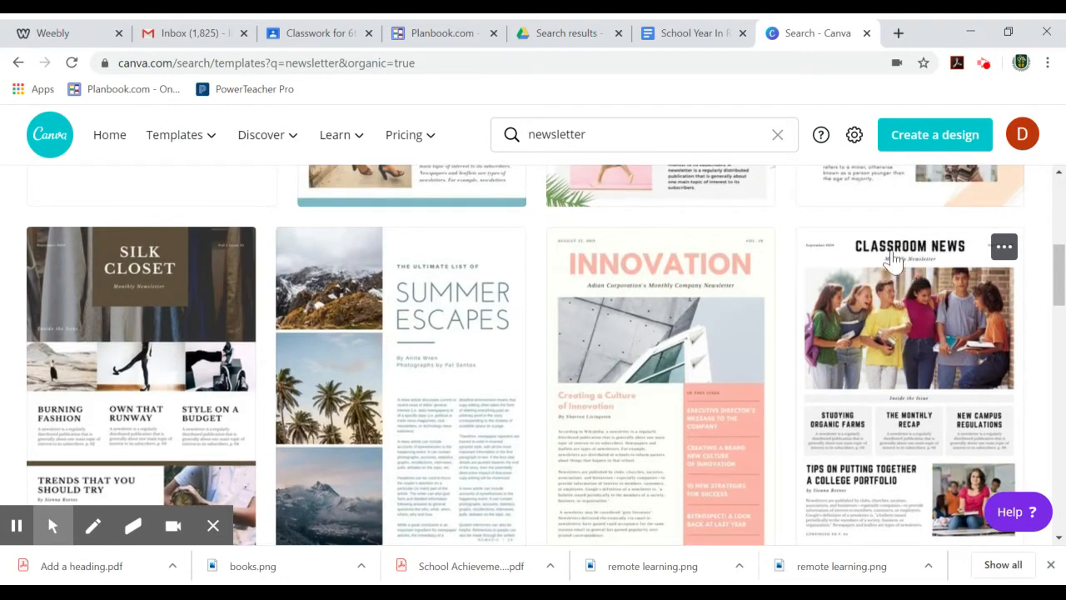
scroll(917, 268, "down", 1)
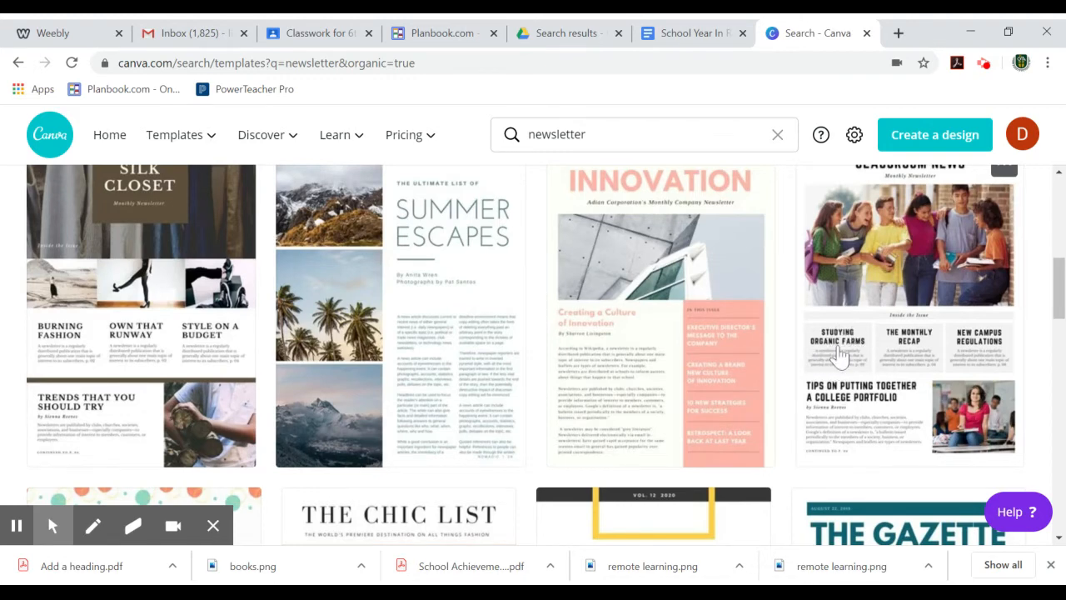
scroll(840, 355, "down", 1)
scroll(798, 309, "down", 5)
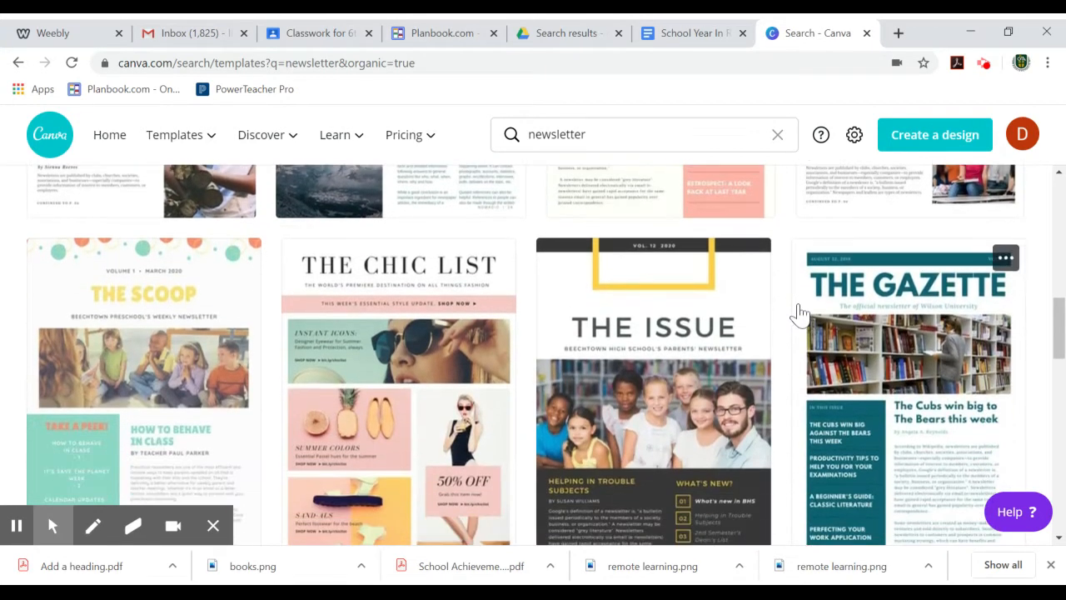
scroll(274, 358, "up", 5)
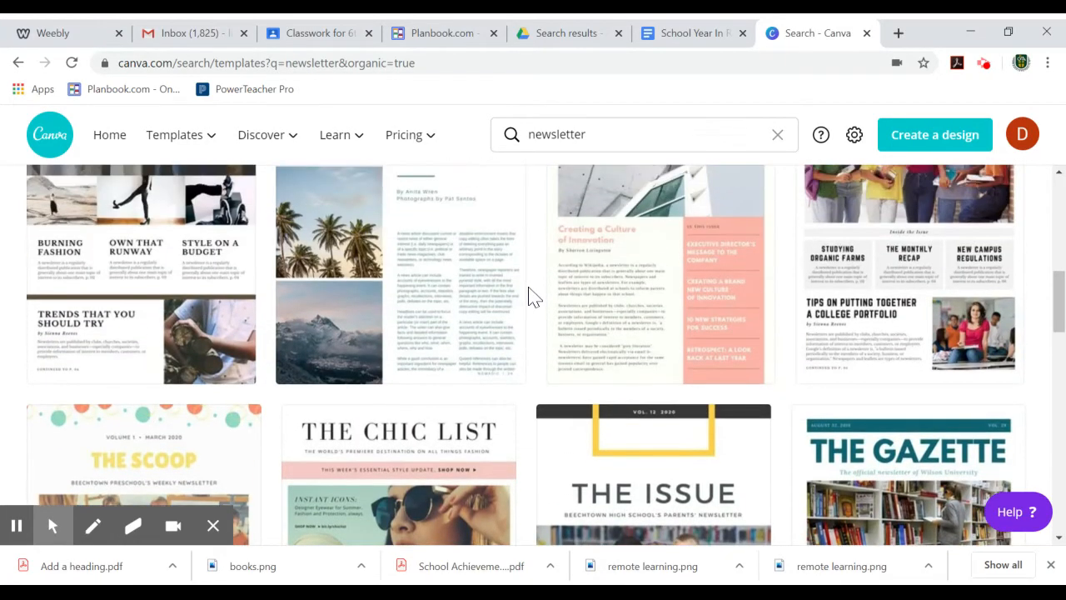
Examine The Family Zone, Our Family's Asia Travel and Action Now templates, and return to Classroom News
scroll(538, 305, "down", 5)
scroll(546, 325, "down", 3)
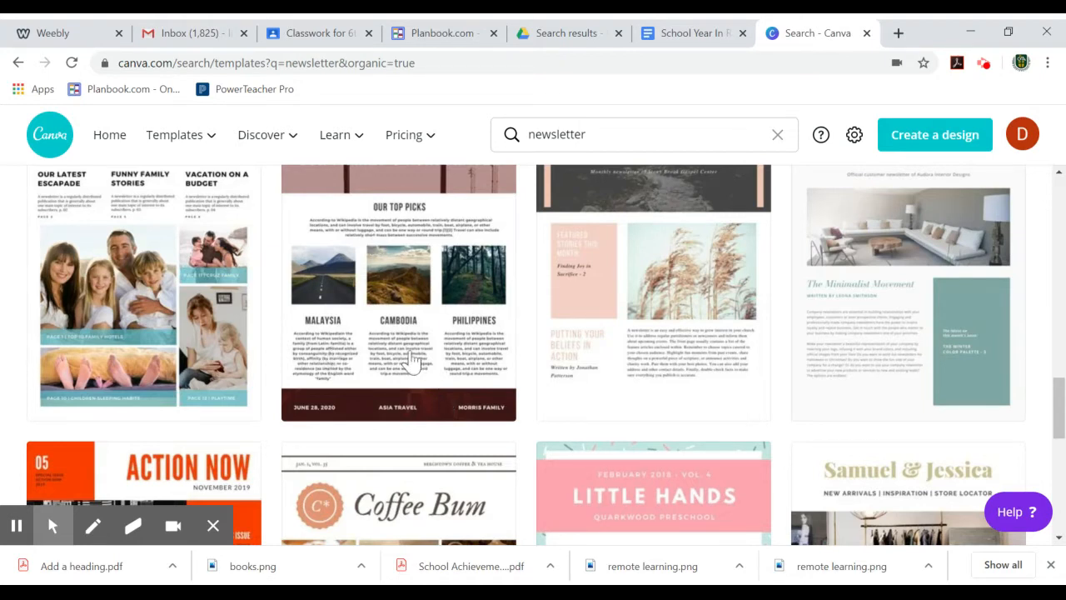
scroll(374, 385, "up", 1)
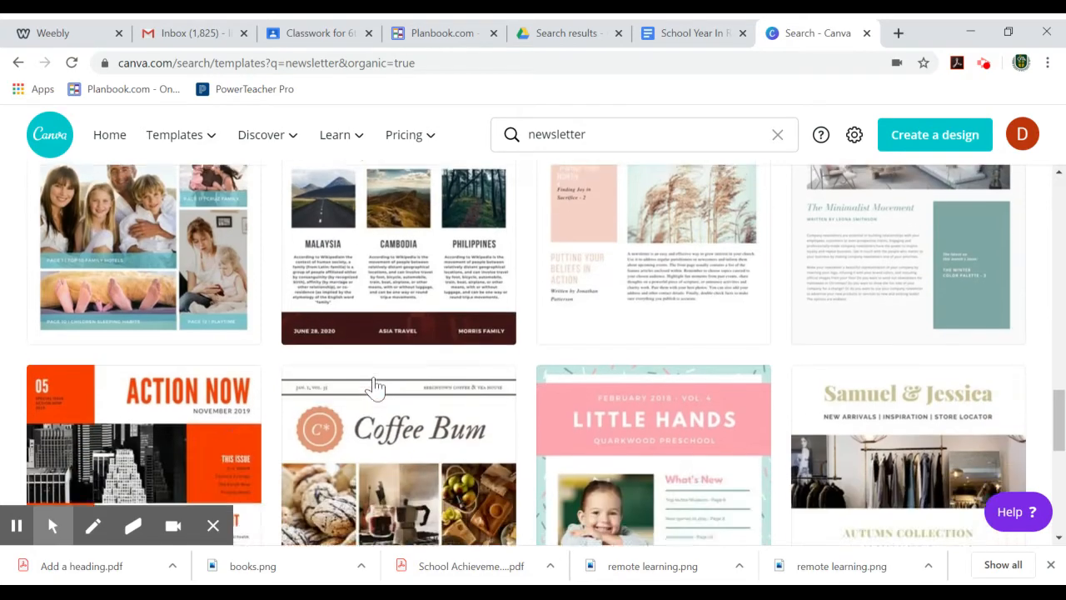
scroll(375, 385, "up", 1)
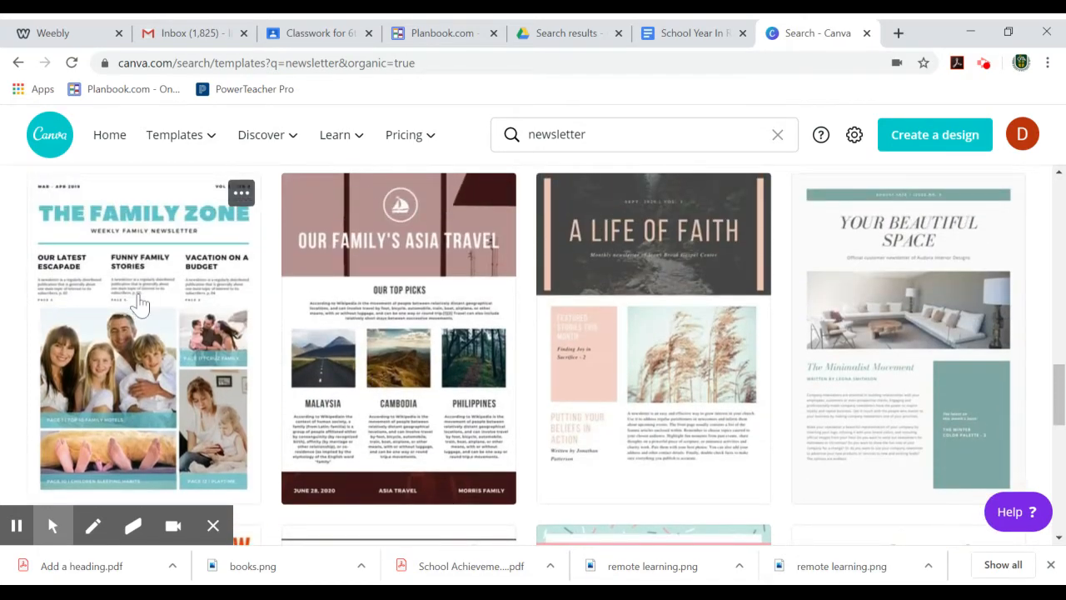
scroll(208, 321, "down", 5)
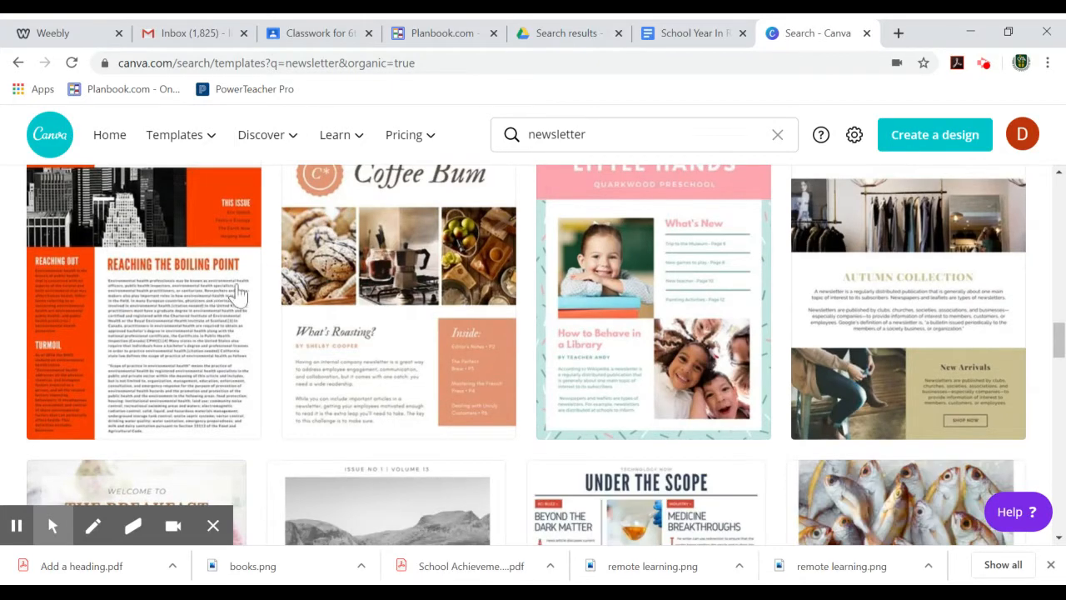
scroll(248, 318, "up", 1)
scroll(416, 325, "down", 1)
scroll(828, 286, "up", 8)
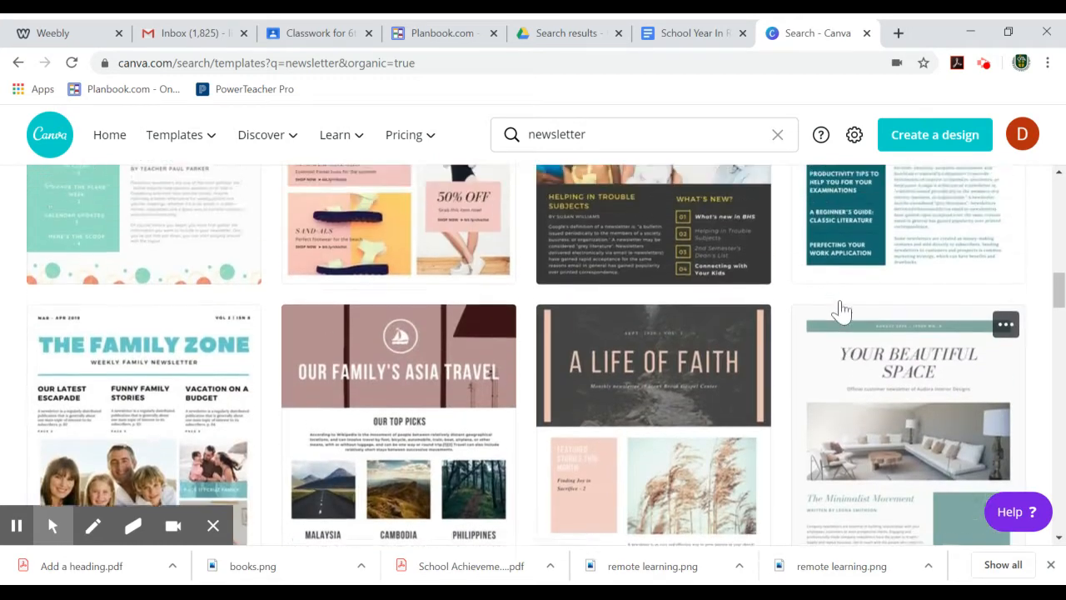
scroll(840, 309, "up", 3)
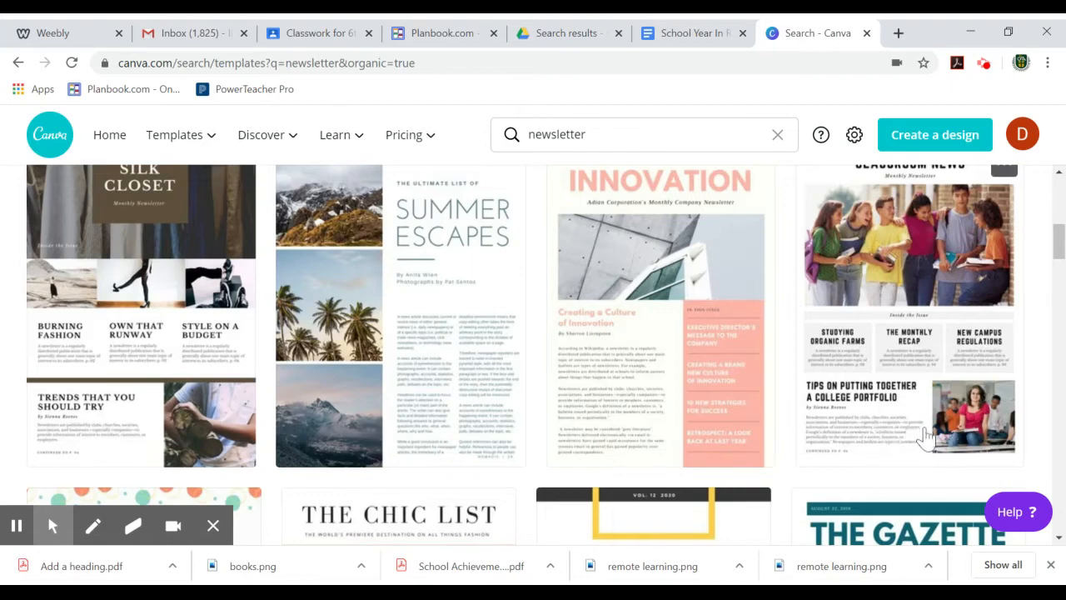
Compare the picture and text layouts of the Our Family's Asia Travel, Action Now, Little Hands and Under the Scope templates
scroll(374, 424, "down", 7)
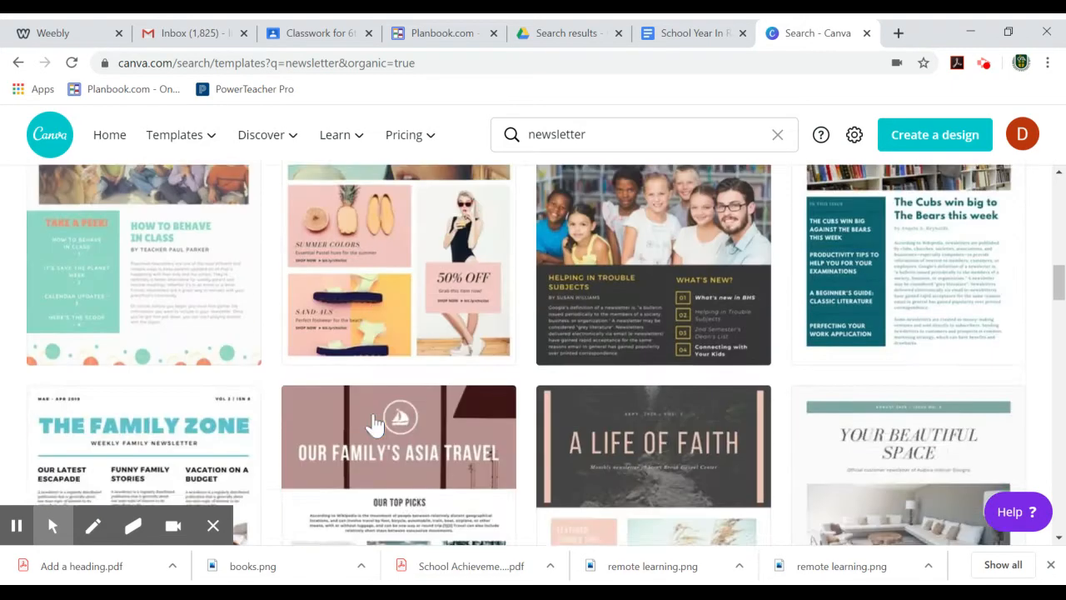
scroll(374, 425, "down", 1)
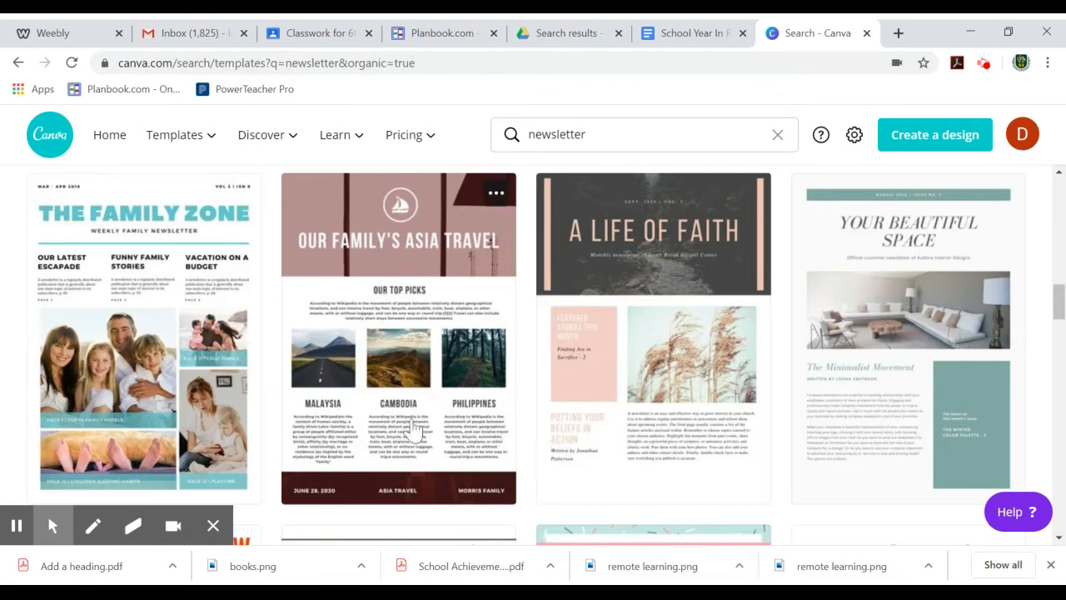
scroll(475, 424, "down", 3)
scroll(471, 412, "down", 2)
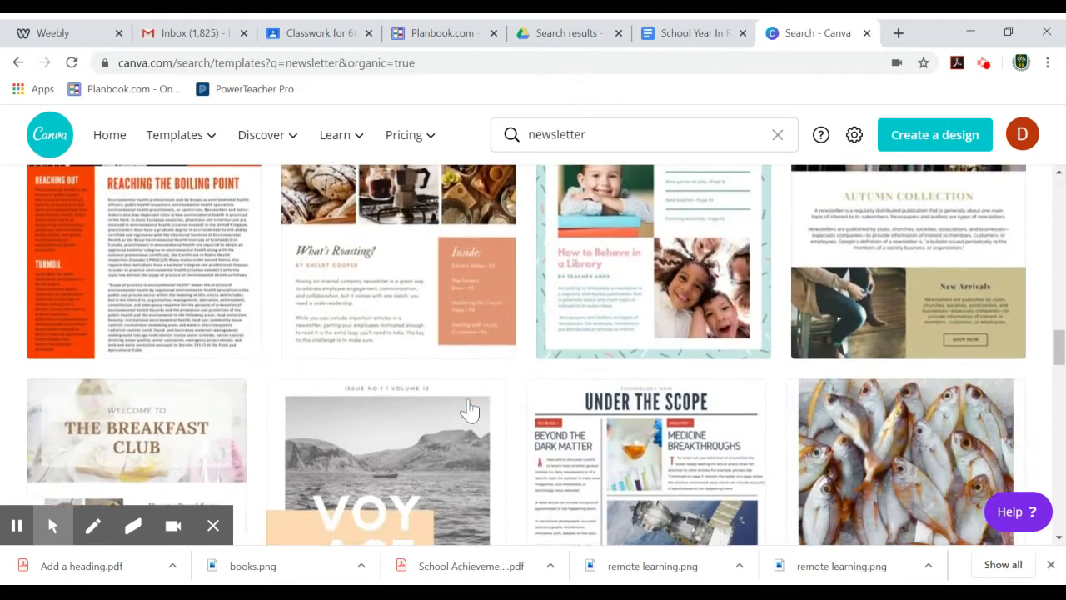
scroll(464, 416, "up", 2)
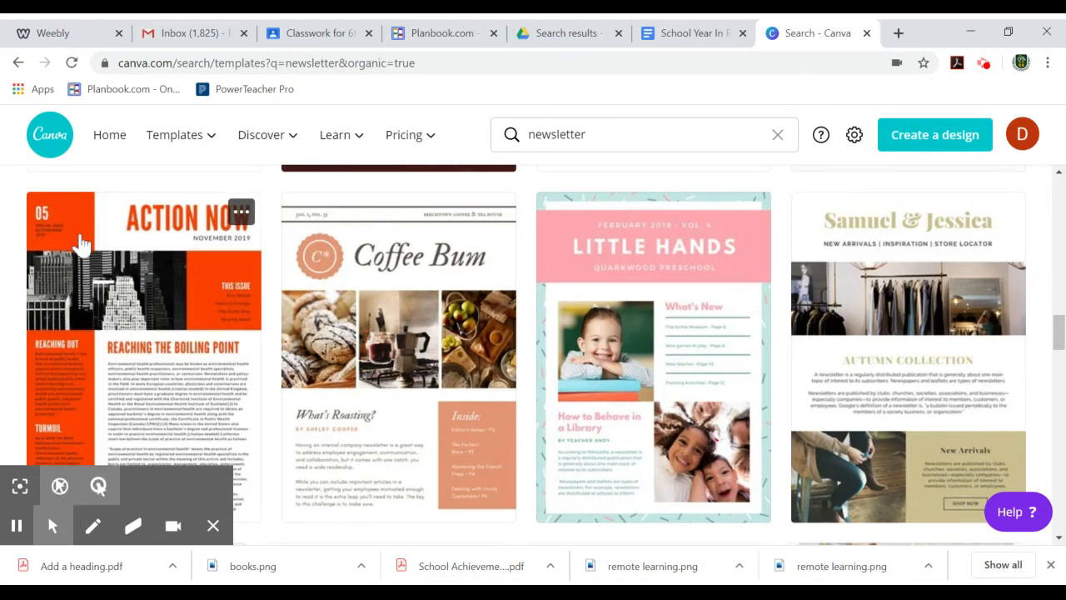
scroll(195, 436, "down", 1)
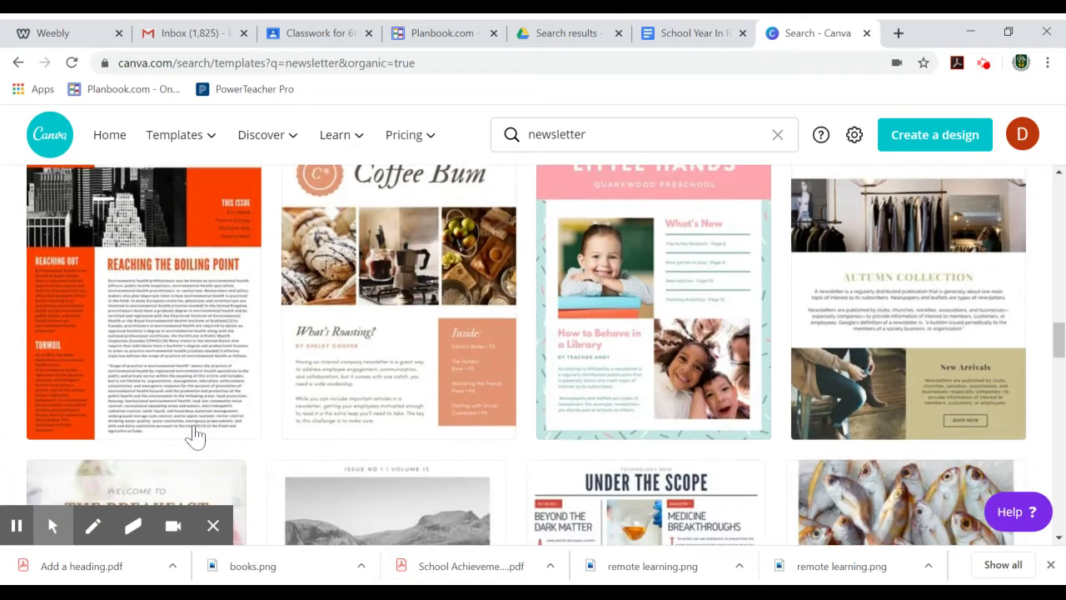
scroll(356, 312, "down", 3)
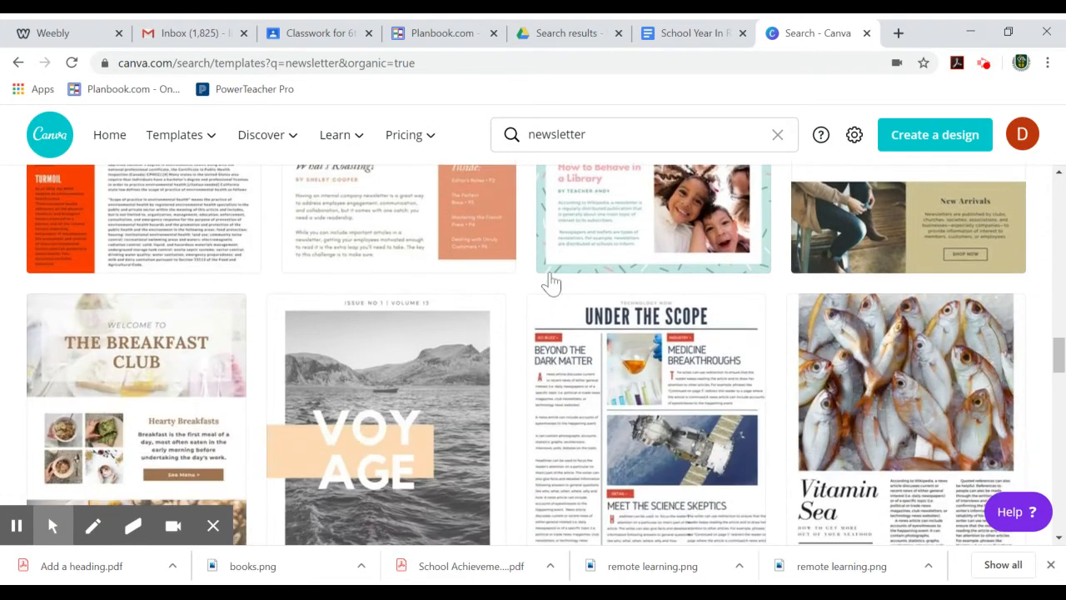
scroll(750, 270, "down", 1)
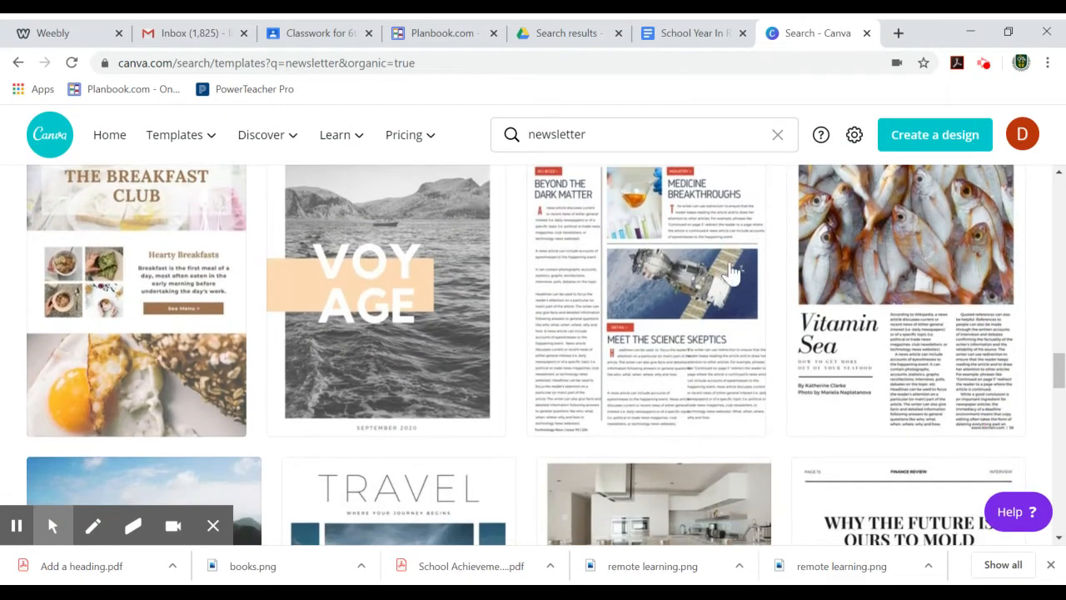
Look through the magazine-style templates such as Laguna Beach, Backpack, Lone Planet, Lush and Flights of Fancy
scroll(605, 281, "down", 3)
scroll(594, 286, "down", 1)
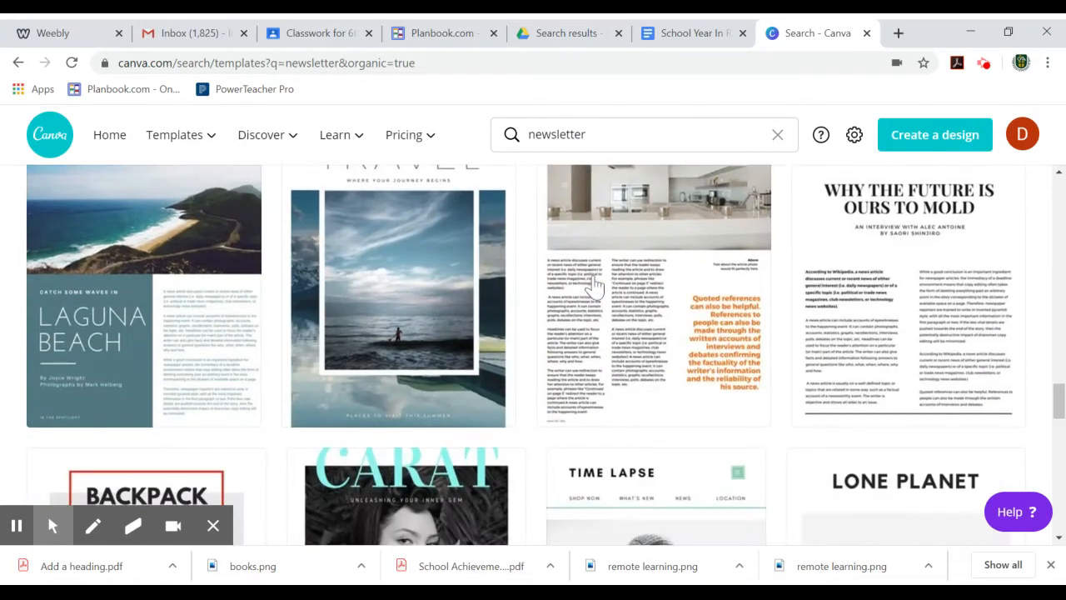
scroll(594, 286, "down", 2)
scroll(528, 354, "down", 2)
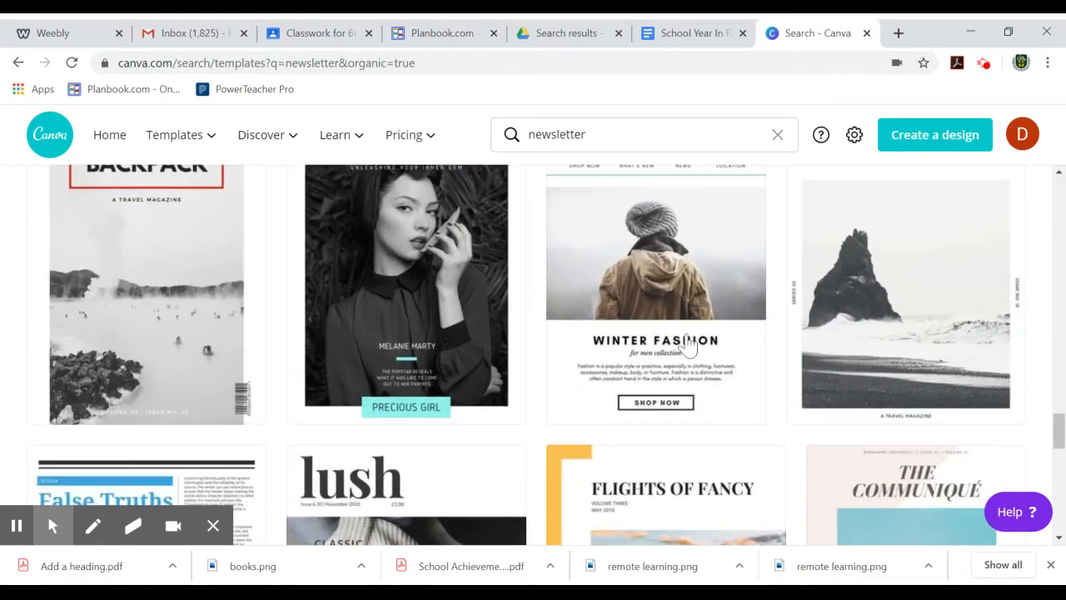
scroll(690, 348, "down", 2)
scroll(634, 346, "up", 2)
scroll(367, 300, "up", 1)
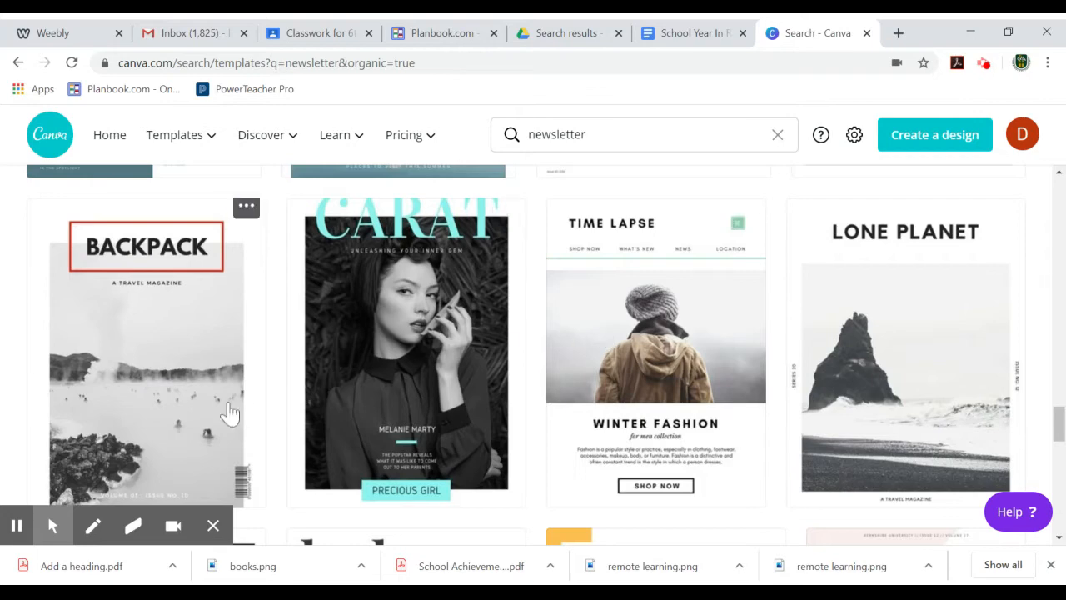
scroll(958, 372, "down", 3)
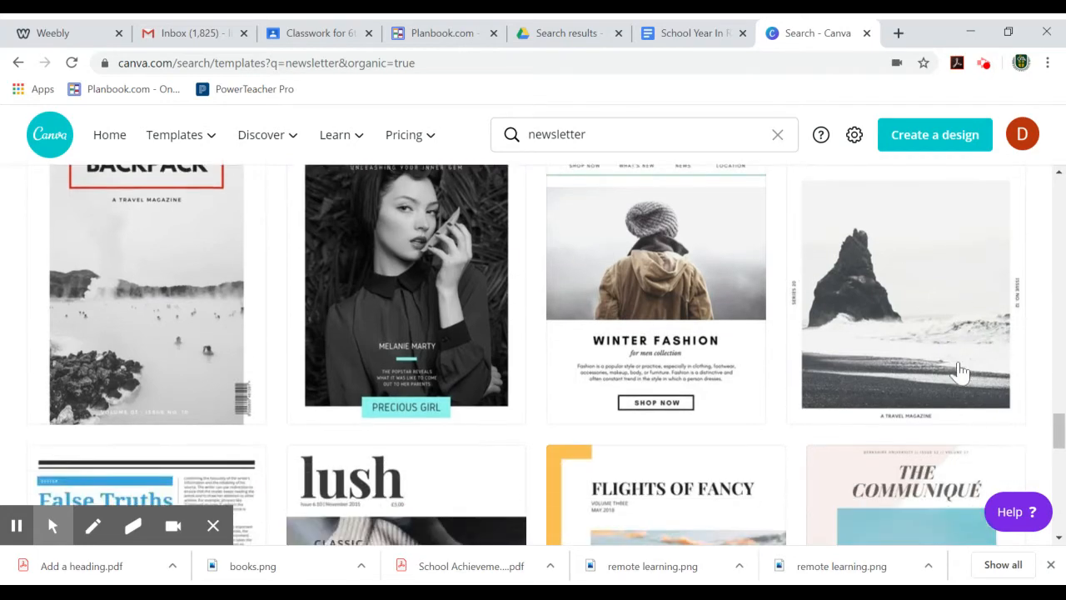
scroll(959, 373, "down", 2)
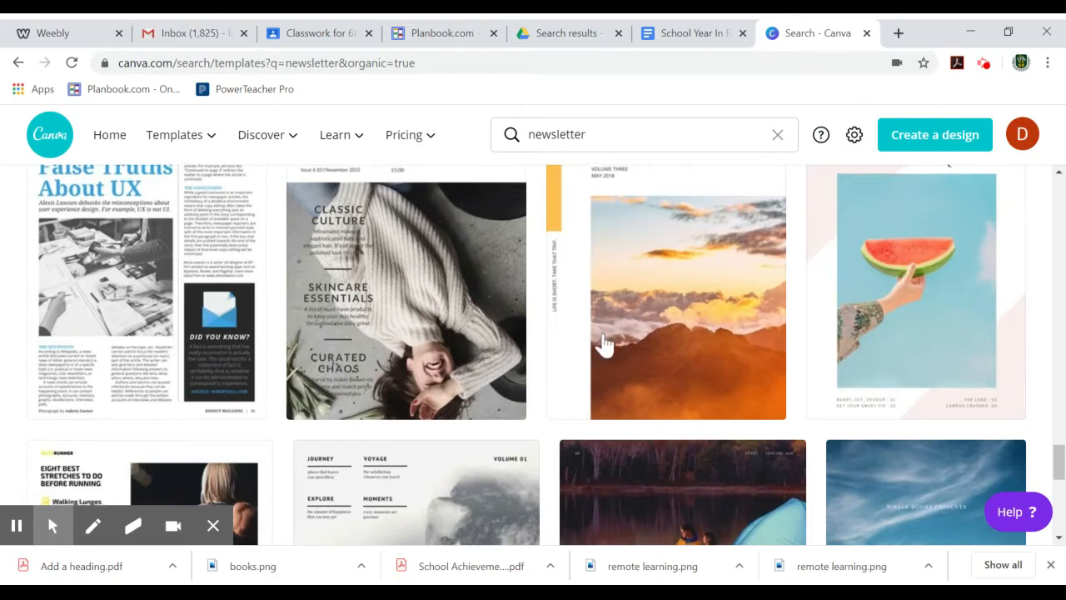
scroll(608, 350, "down", 4)
scroll(347, 359, "up", 9)
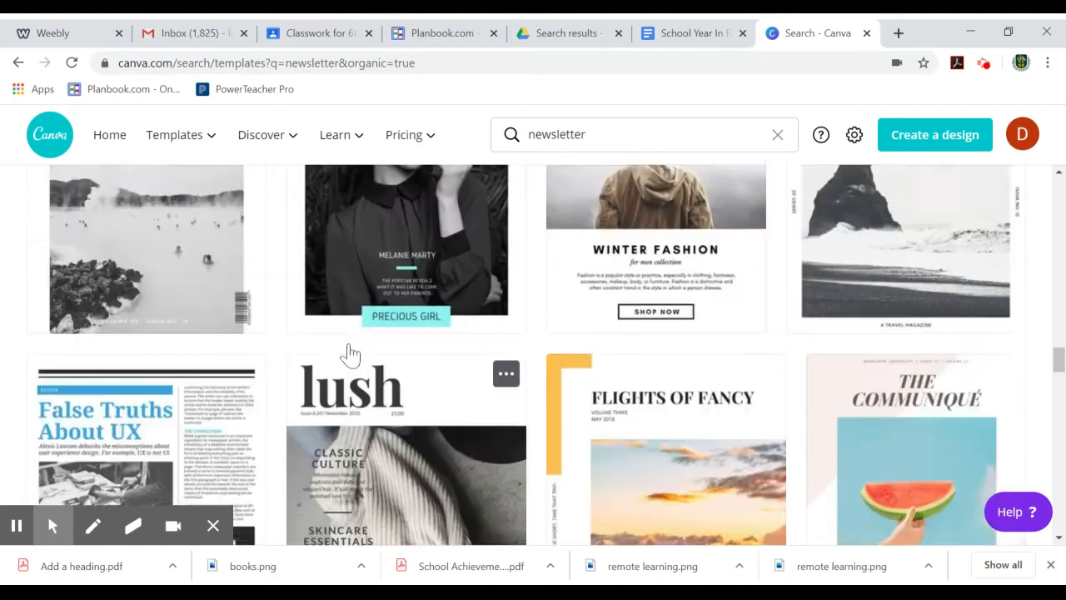
Return to the start of the newsletter template results and open a blank design
scroll(358, 357, "up", 10)
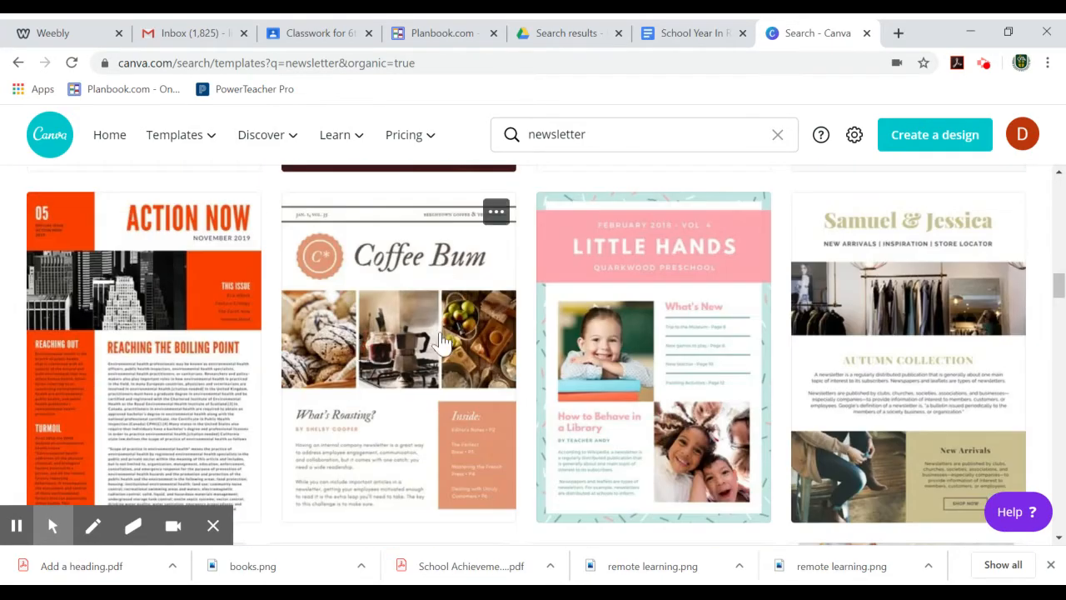
scroll(740, 337, "up", 5)
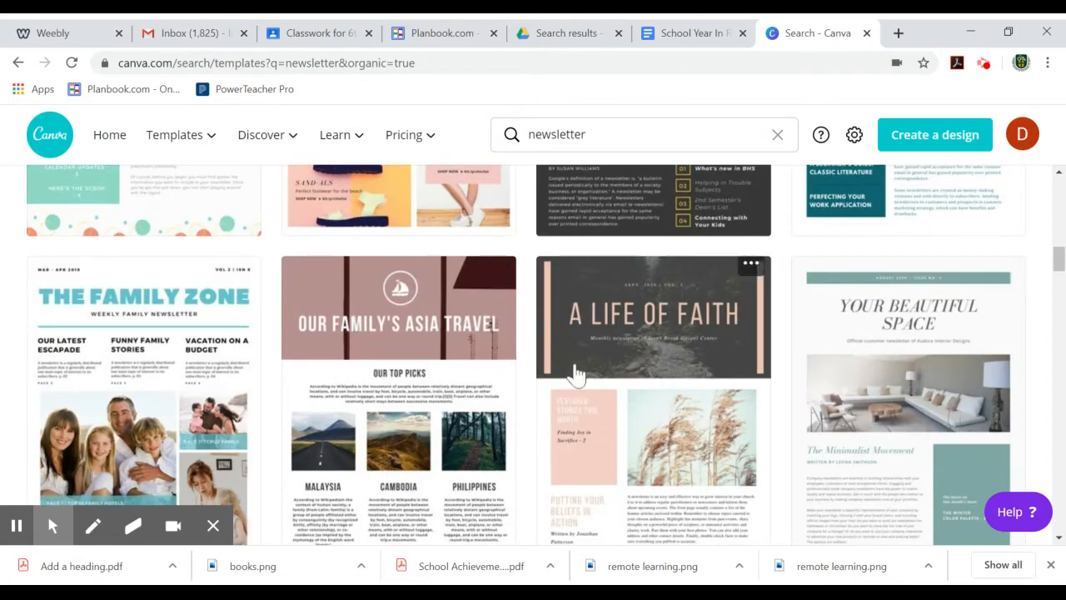
scroll(585, 392, "up", 4)
scroll(191, 356, "up", 10)
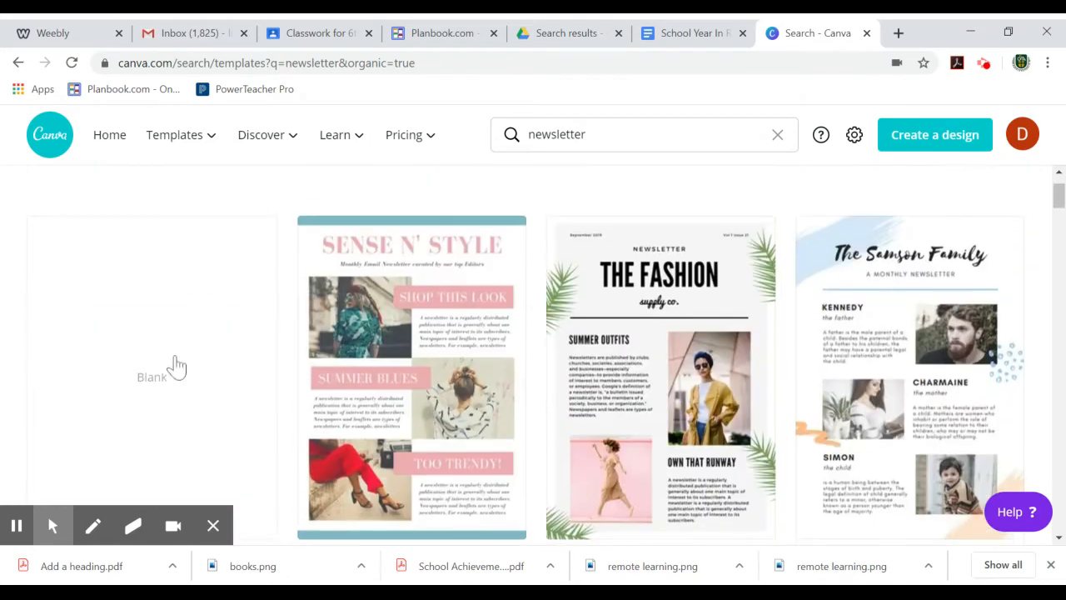
left_click(152, 391)
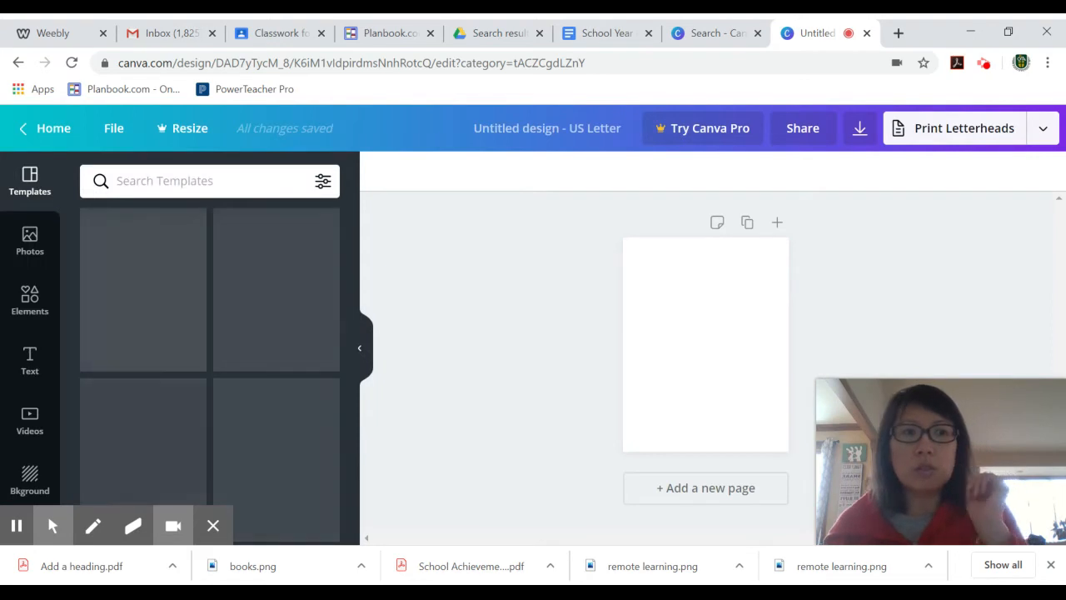
Set the blank page's zoom to 50% and show the upper part of the page
left_click(173, 534)
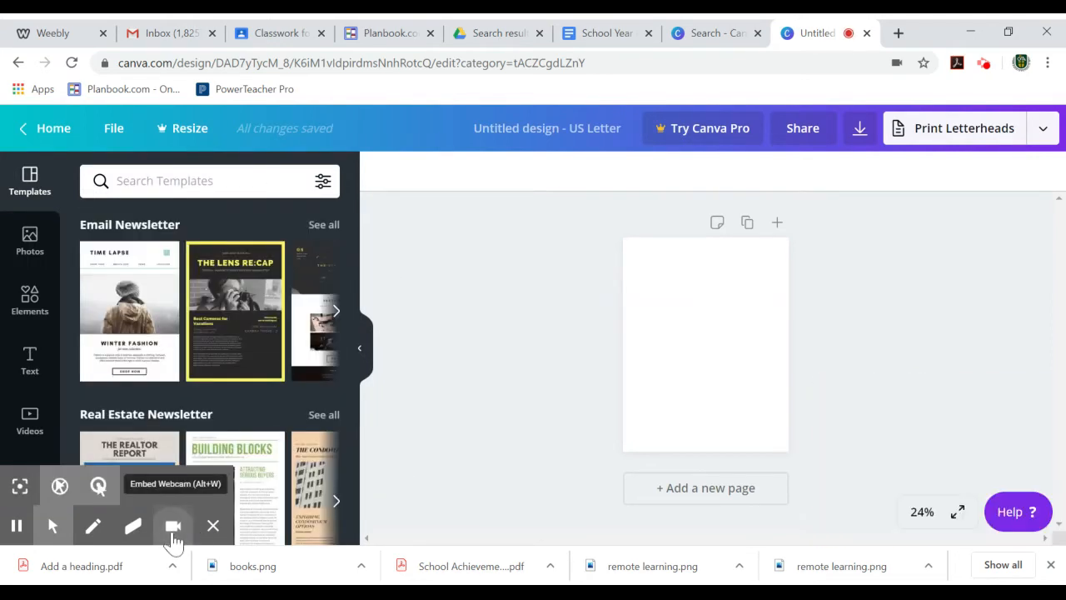
left_click(922, 518)
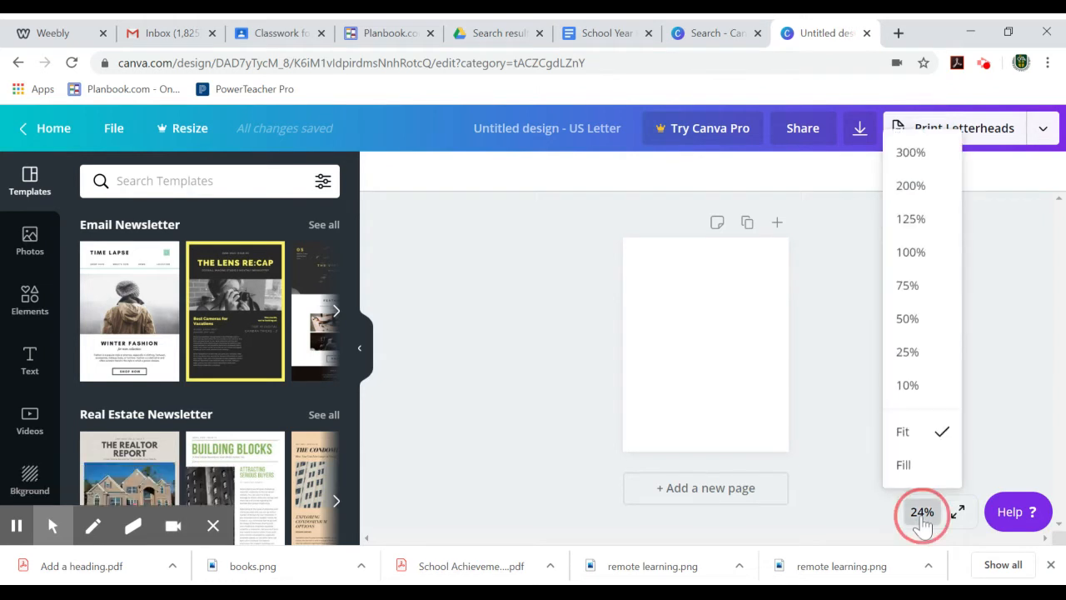
left_click(907, 323)
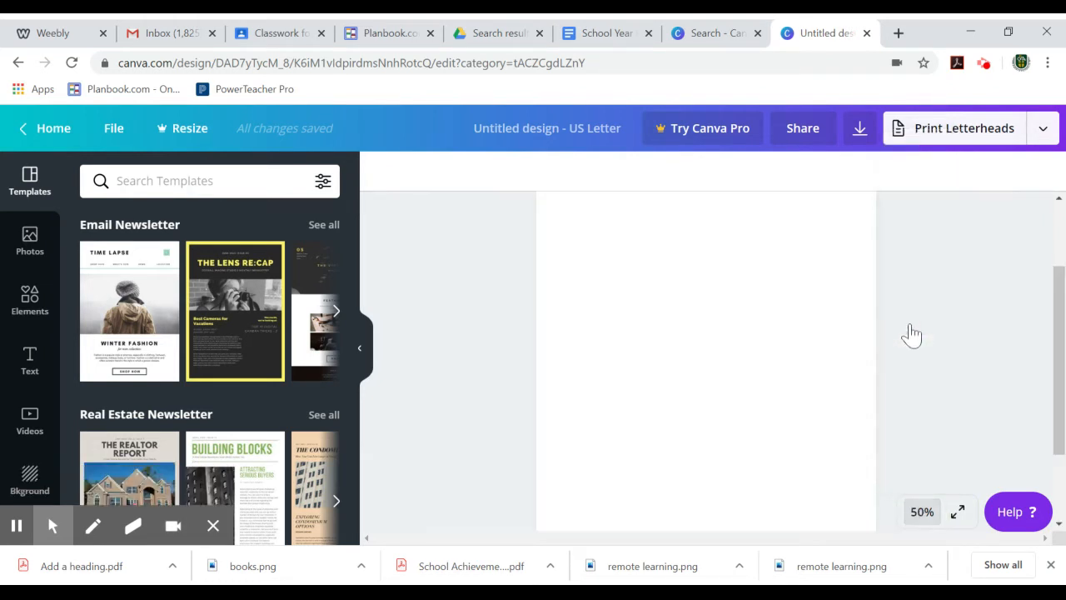
scroll(843, 354, "up", 1)
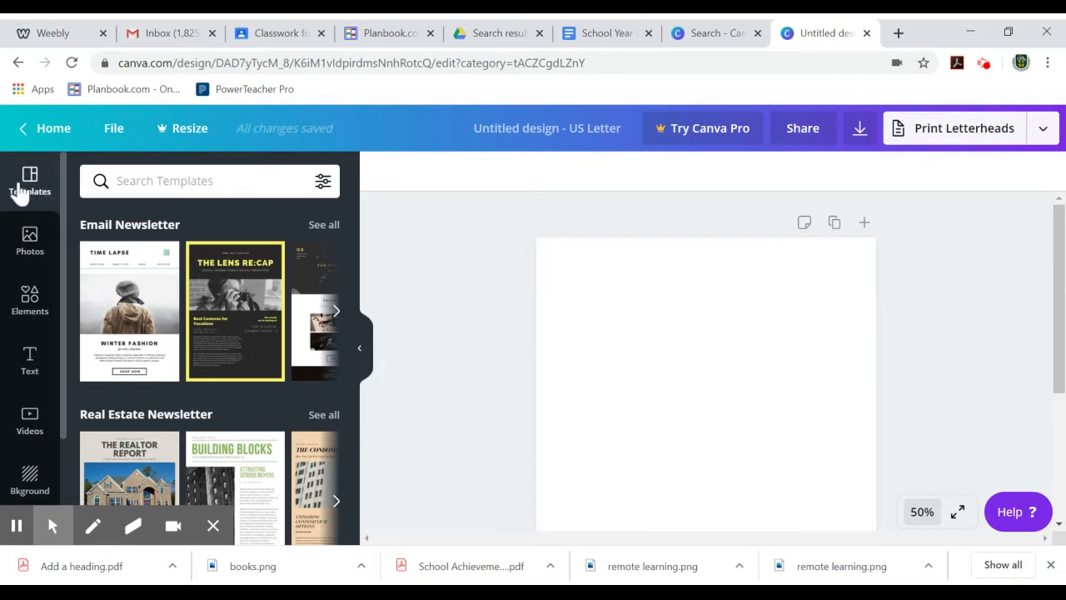
View the photo library and the heading, subheading and body text options for the design
mouse_move(23, 508)
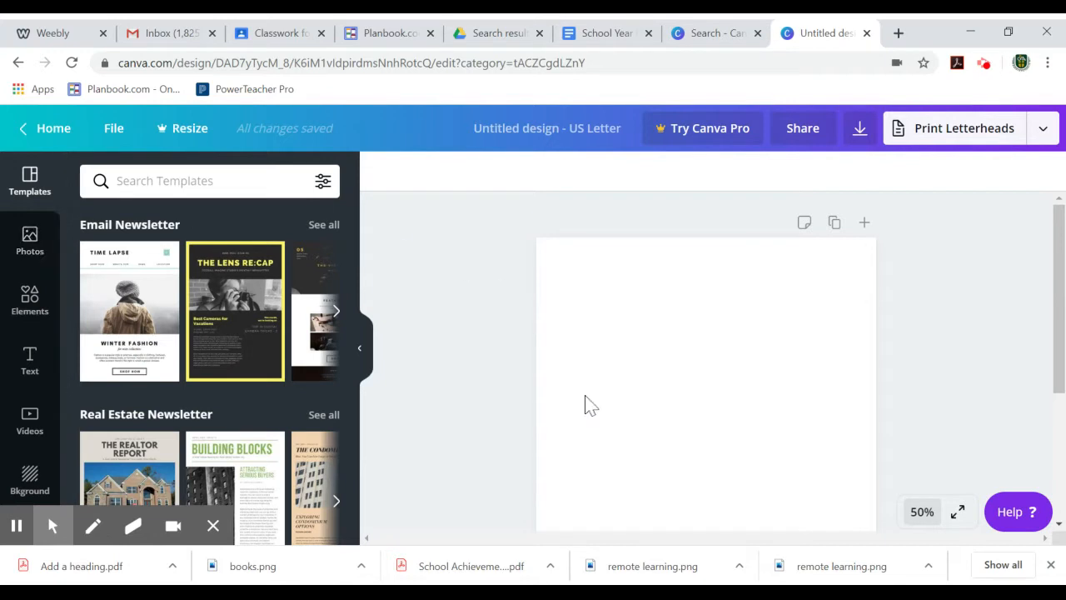
left_click(30, 262)
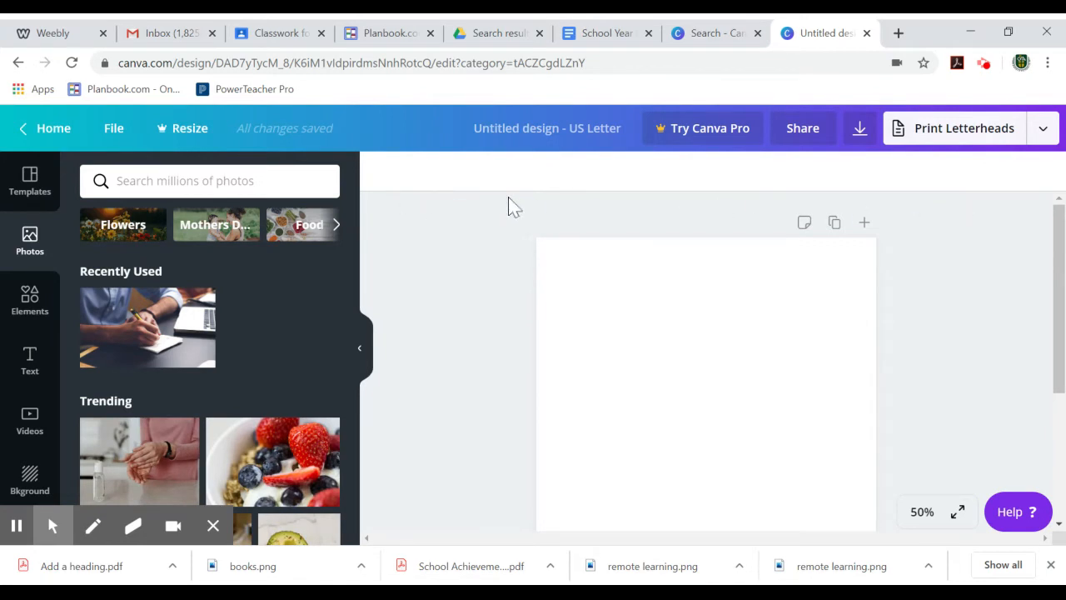
left_click(37, 373)
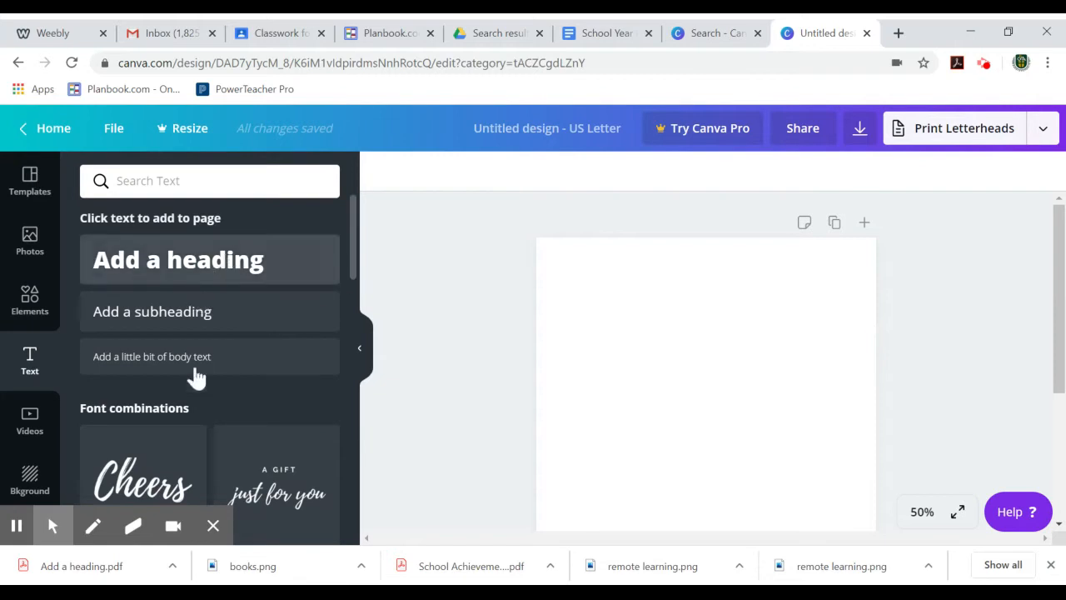
Add the recently used photo of a person writing to the page, and delete it again
left_click(38, 247)
left_click(146, 326)
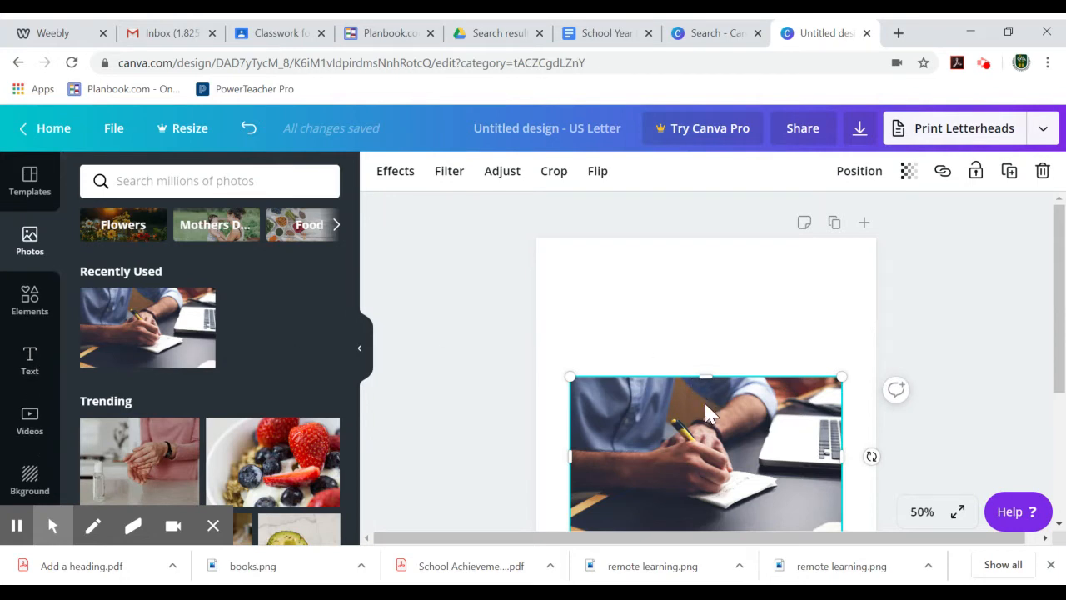
key("Delete")
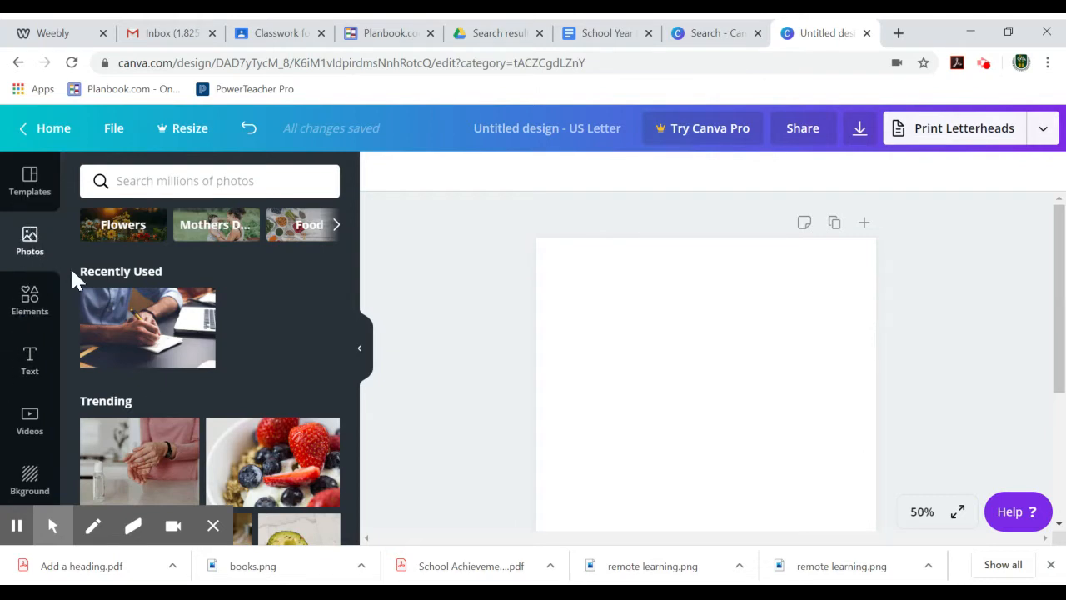
View the Canva Pro offer for premium images and close it
left_click(184, 181)
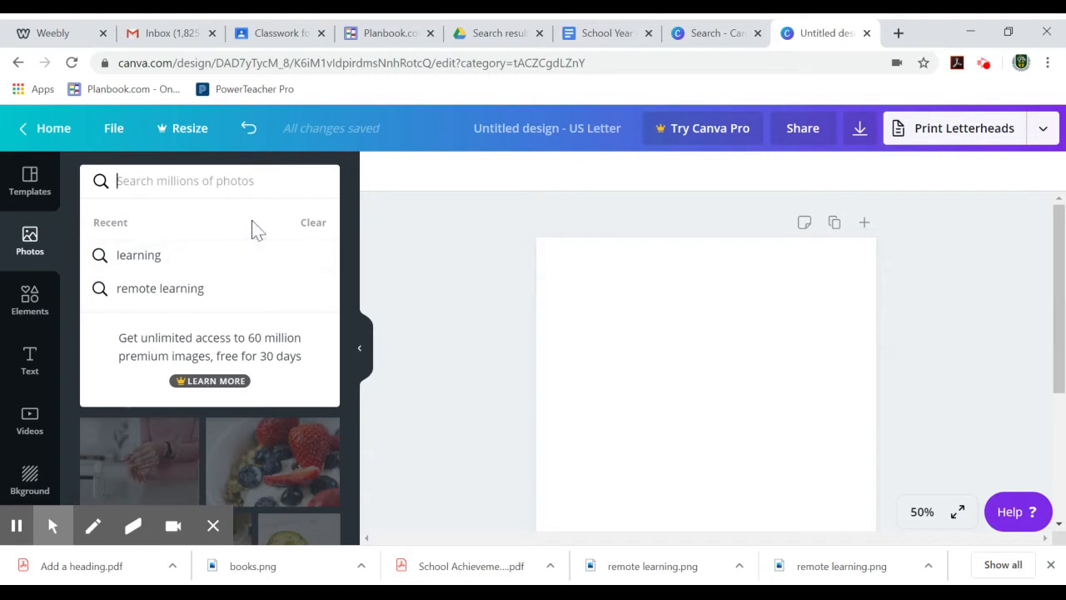
left_click(901, 35)
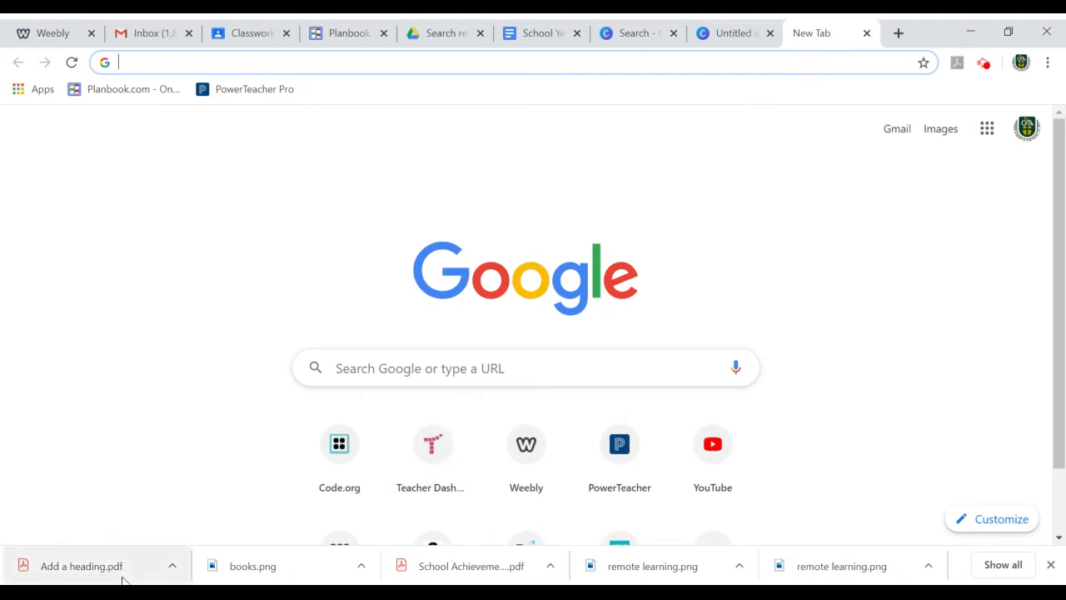
left_click(711, 32)
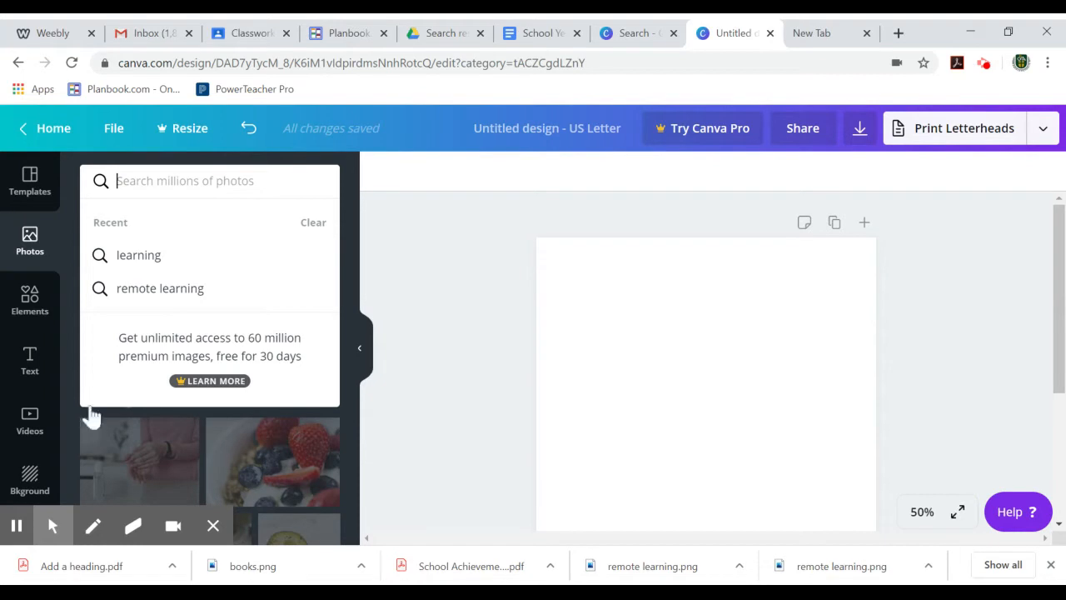
left_click(179, 390)
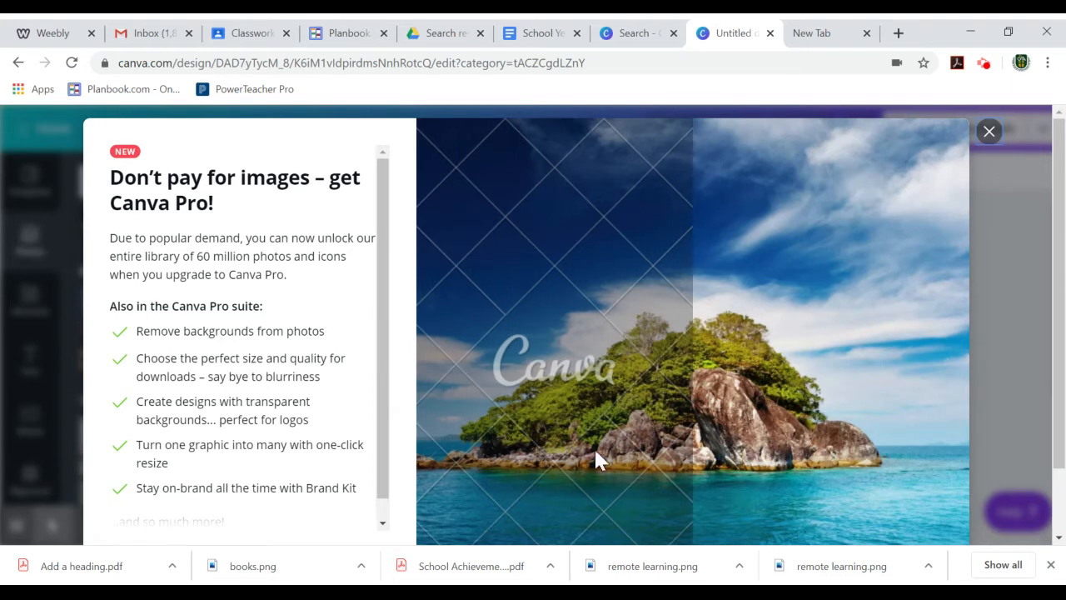
left_click(990, 132)
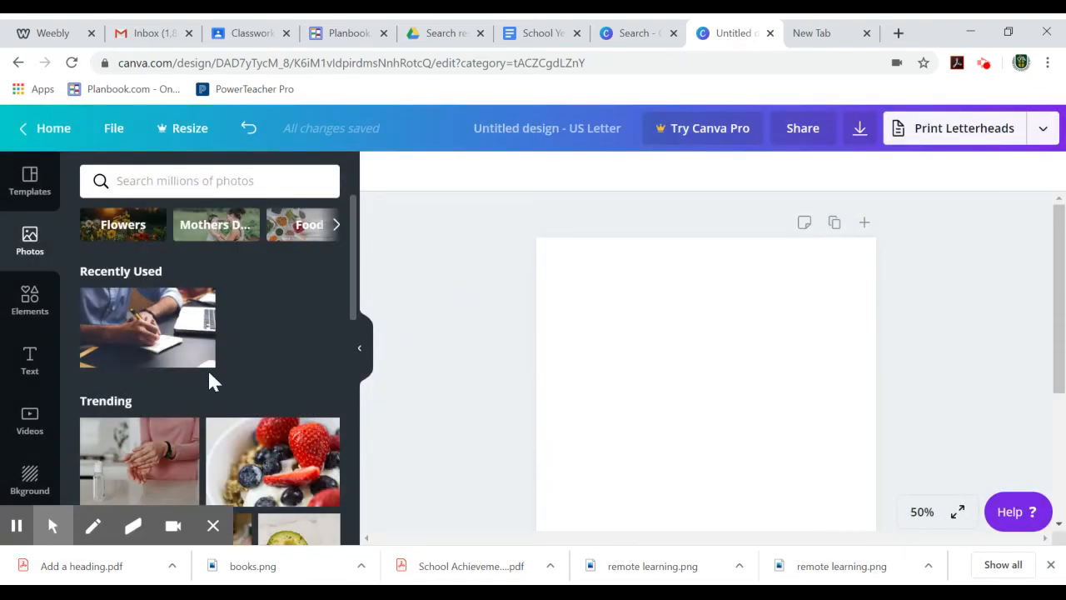
Search the photo library for "computer"
scroll(208, 371, "down", 2)
left_click(205, 180)
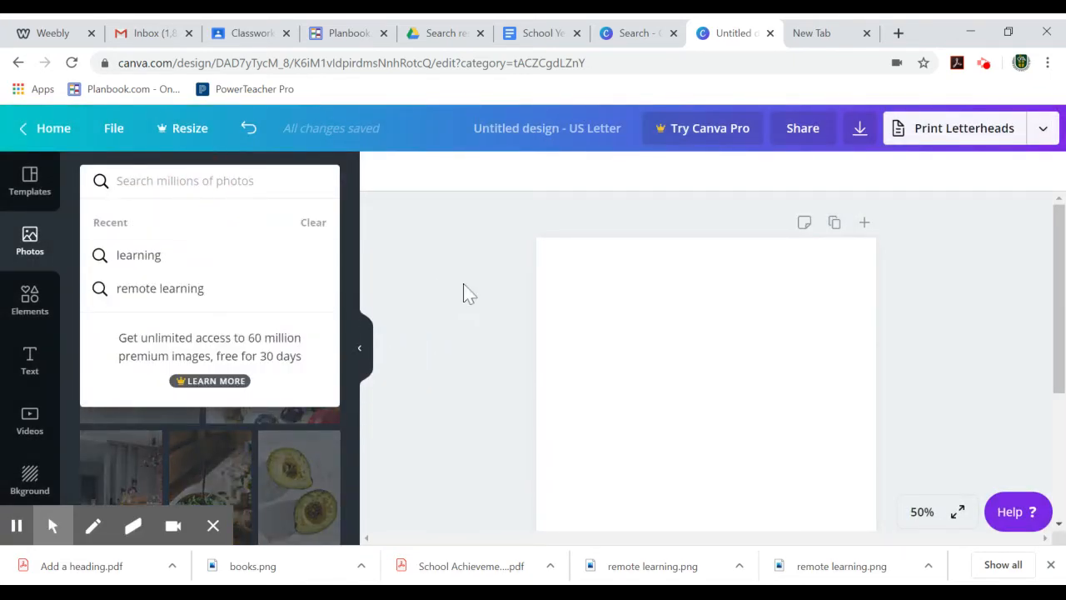
type("remote")
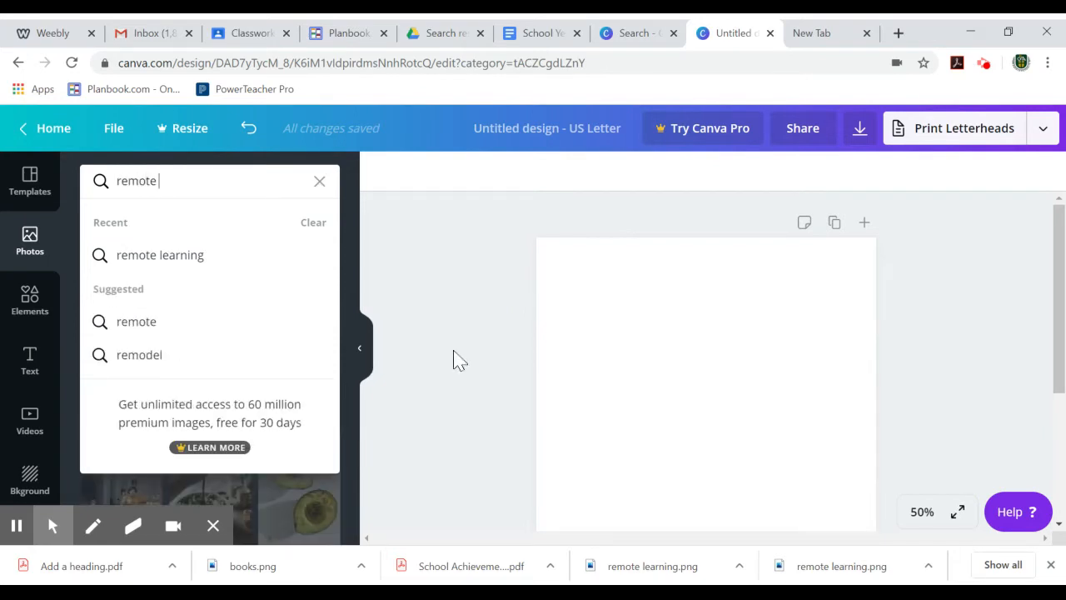
left_click_drag(158, 181, 10, 191)
key("BackSpace")
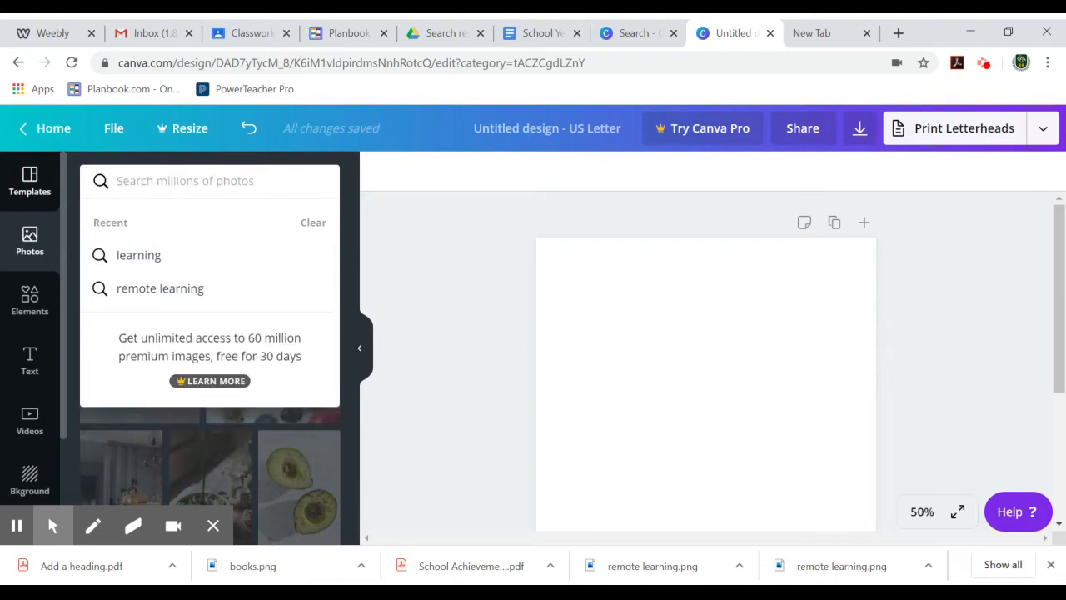
type("computer")
key("Return")
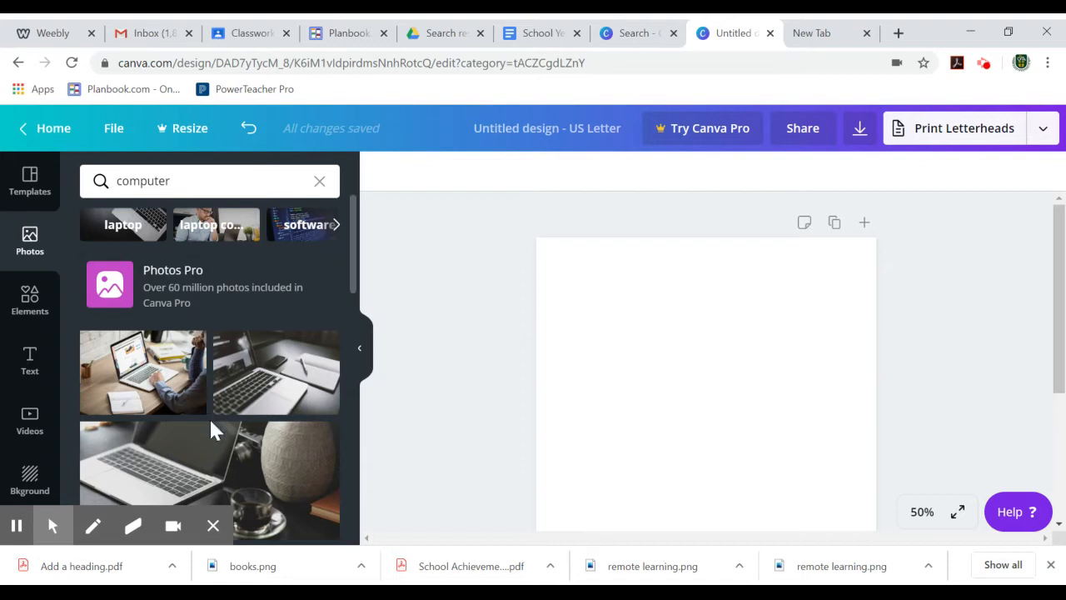
Place the free photo of hands typing on a laptop beside a red notebook on the page
scroll(193, 469, "down", 1)
scroll(193, 469, "down", 2)
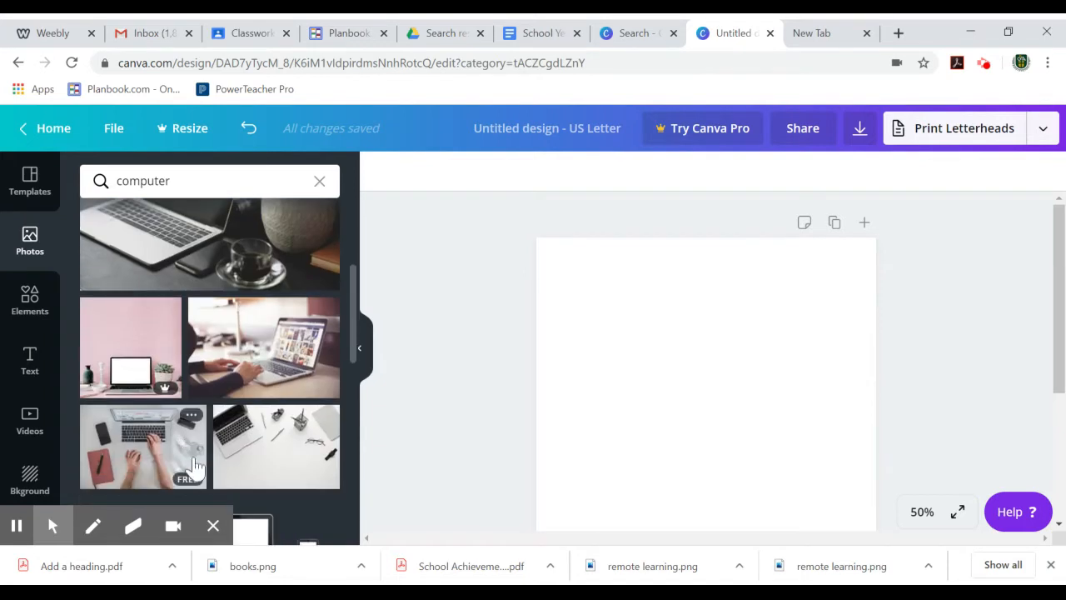
scroll(200, 462, "down", 1)
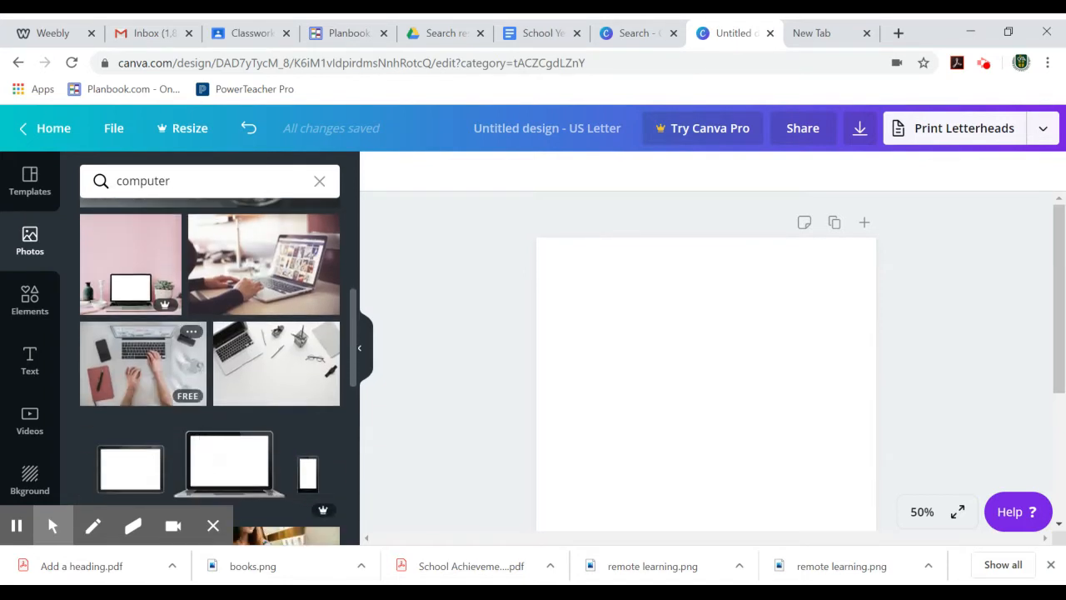
left_click(142, 384)
left_click_drag(141, 385, 179, 374)
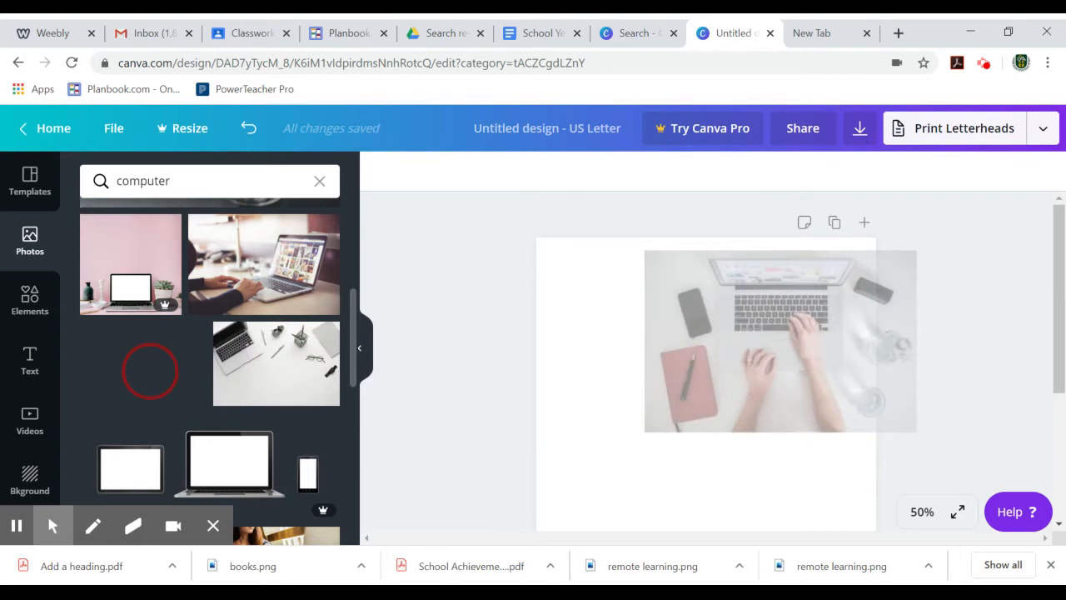
Shrink the laptop photo to a little over half its size and move it to the page's upper left area
left_click(639, 337)
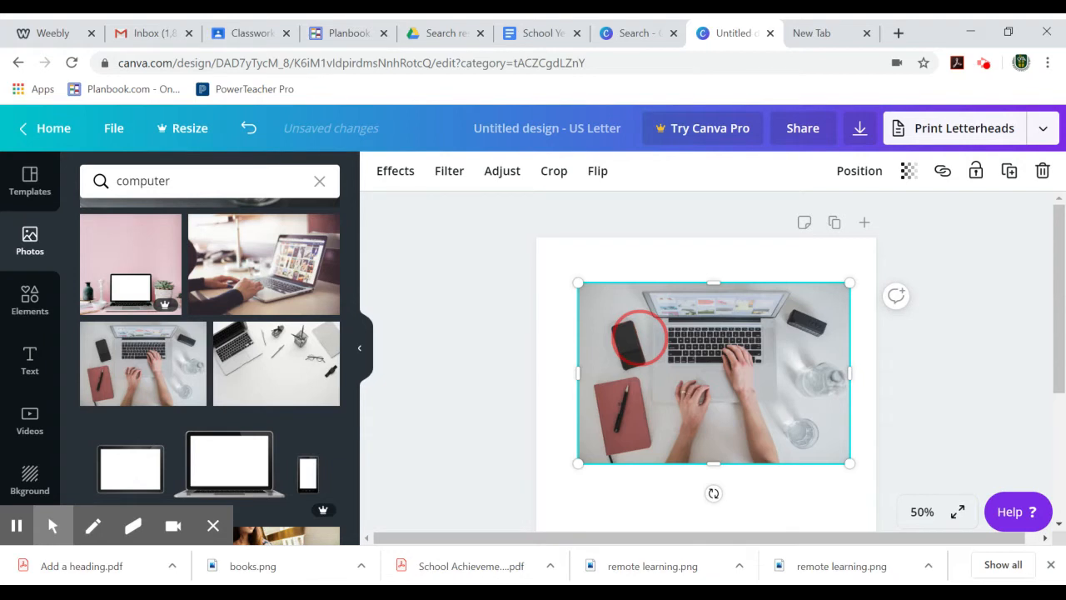
left_click_drag(598, 303, 683, 383)
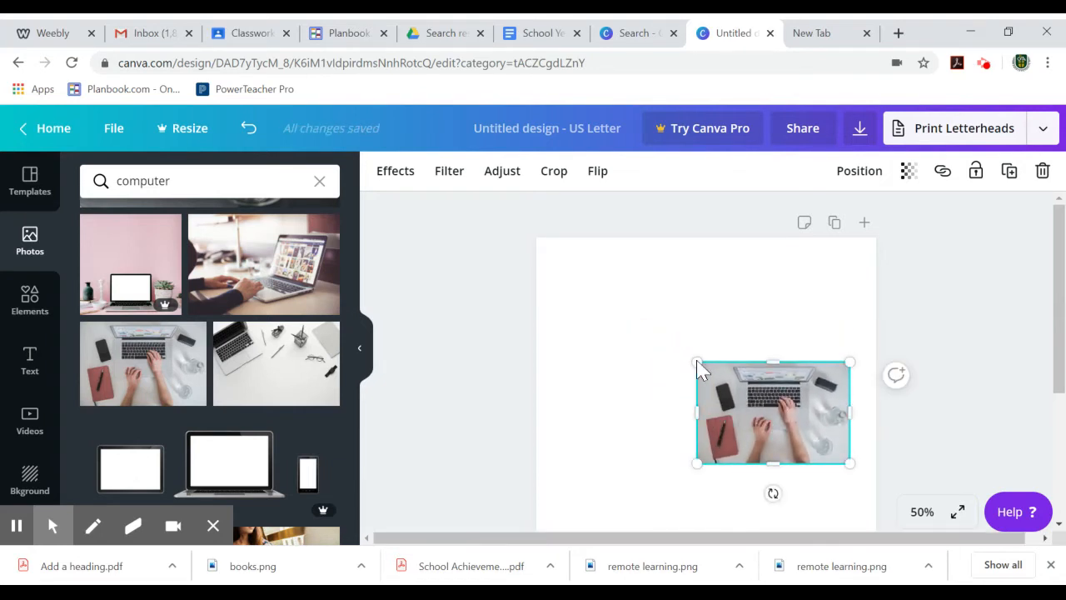
left_click_drag(750, 421, 623, 348)
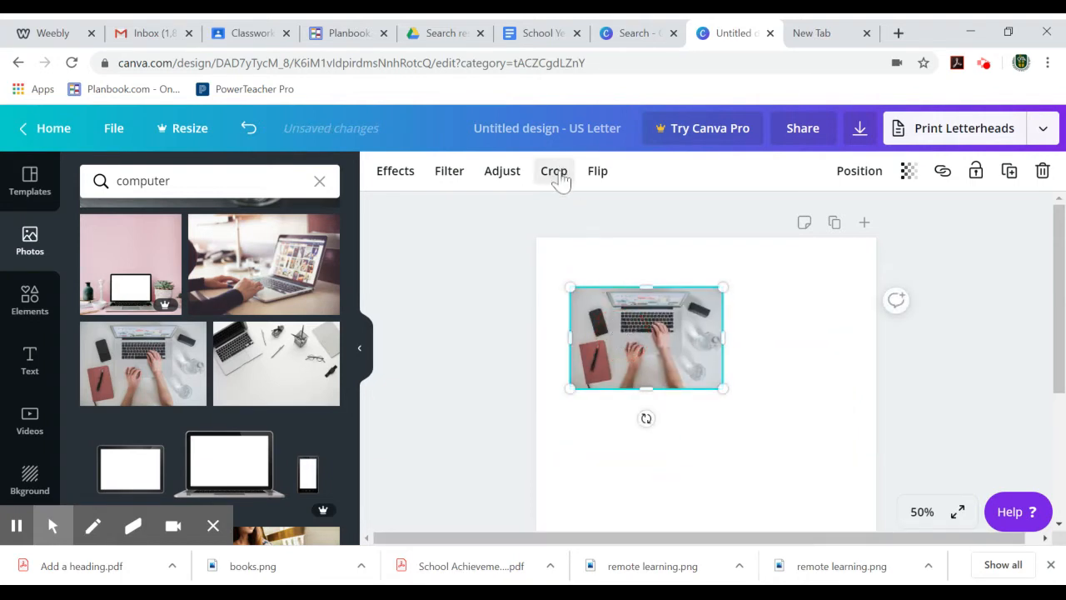
Try the Festive filter on the laptop photo, apply the Solar filter instead, and view the available image effects
left_click(448, 175)
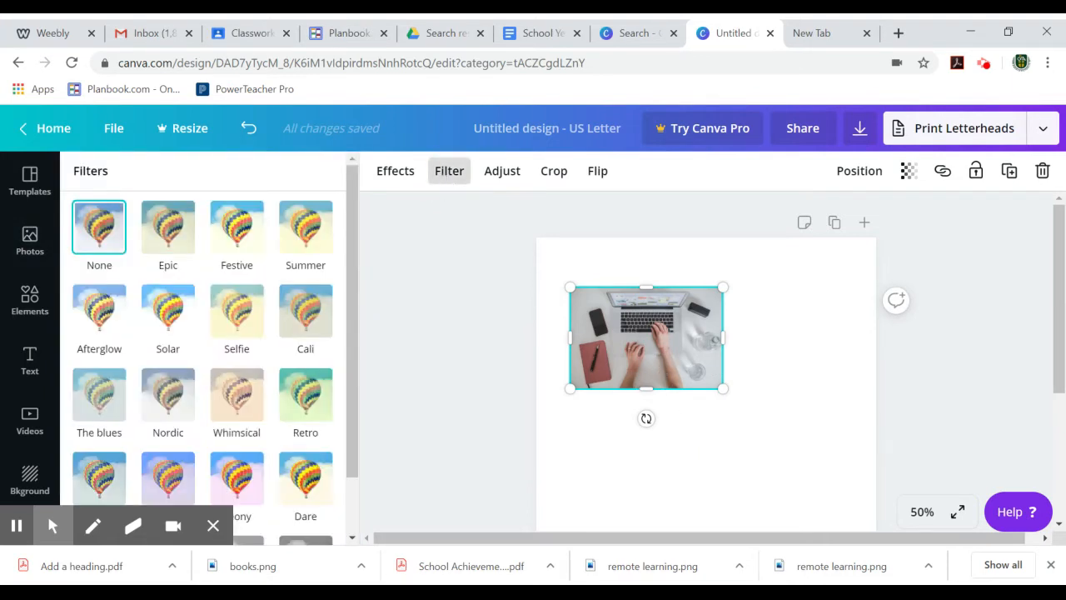
left_click(258, 235)
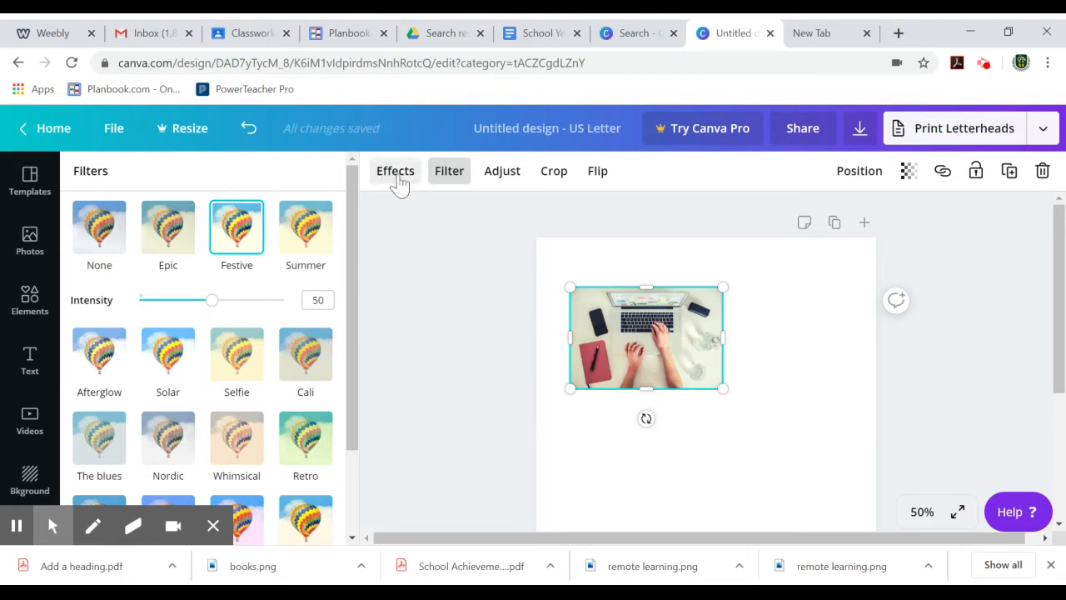
left_click(157, 369)
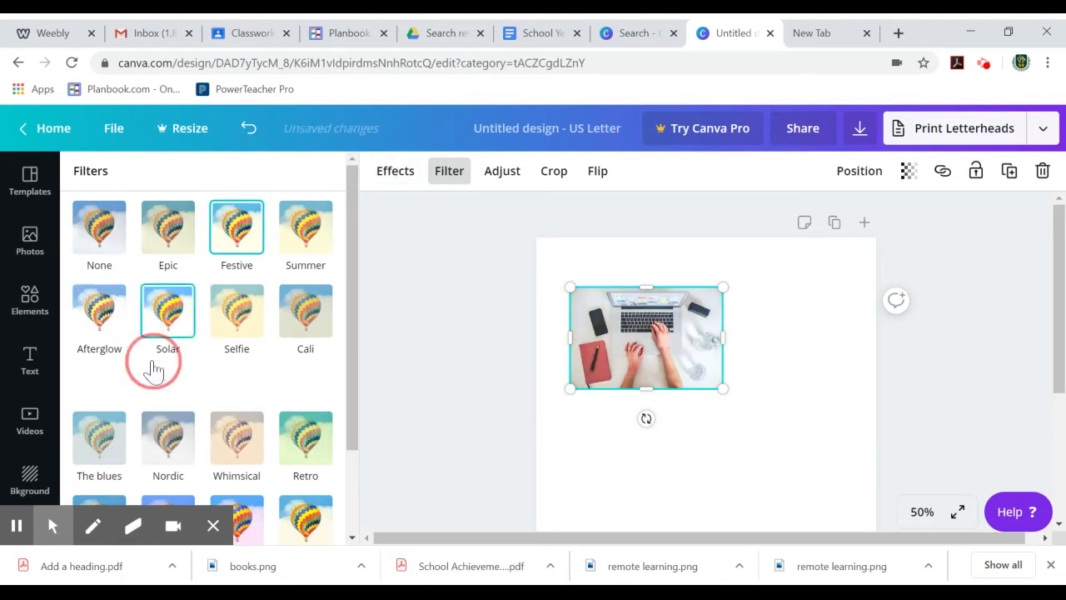
left_click(404, 175)
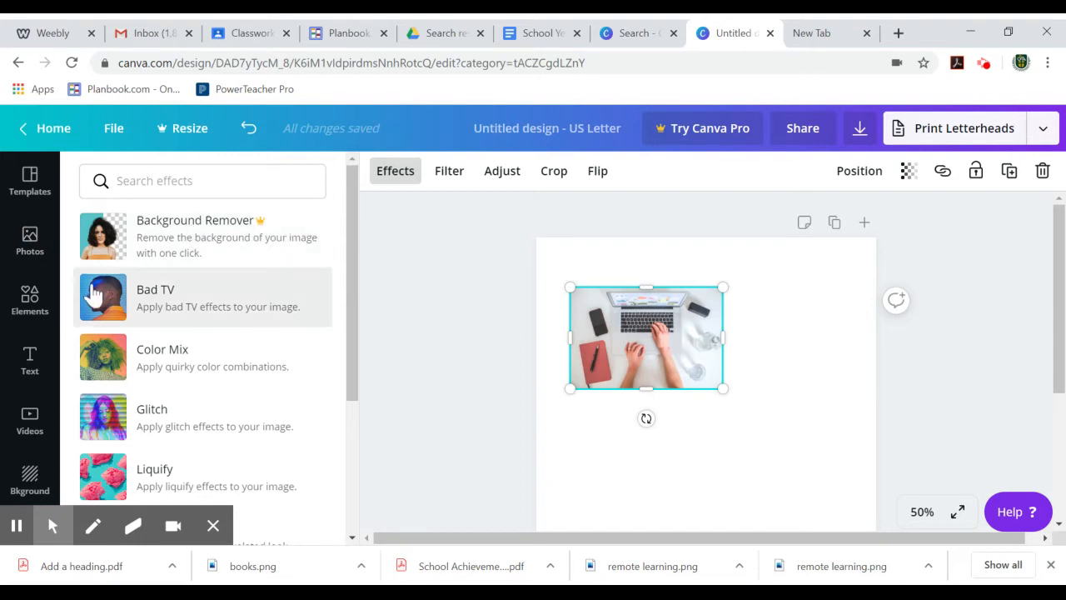
Return to the photo library and move the laptop photo toward the right side of the page
left_click(40, 250)
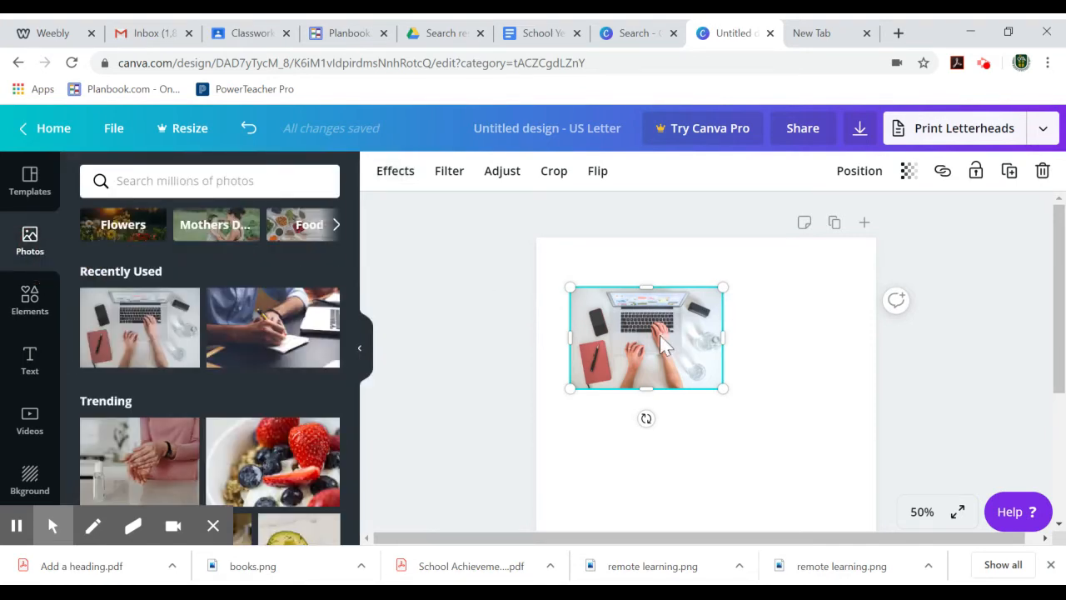
left_click_drag(652, 334, 739, 378)
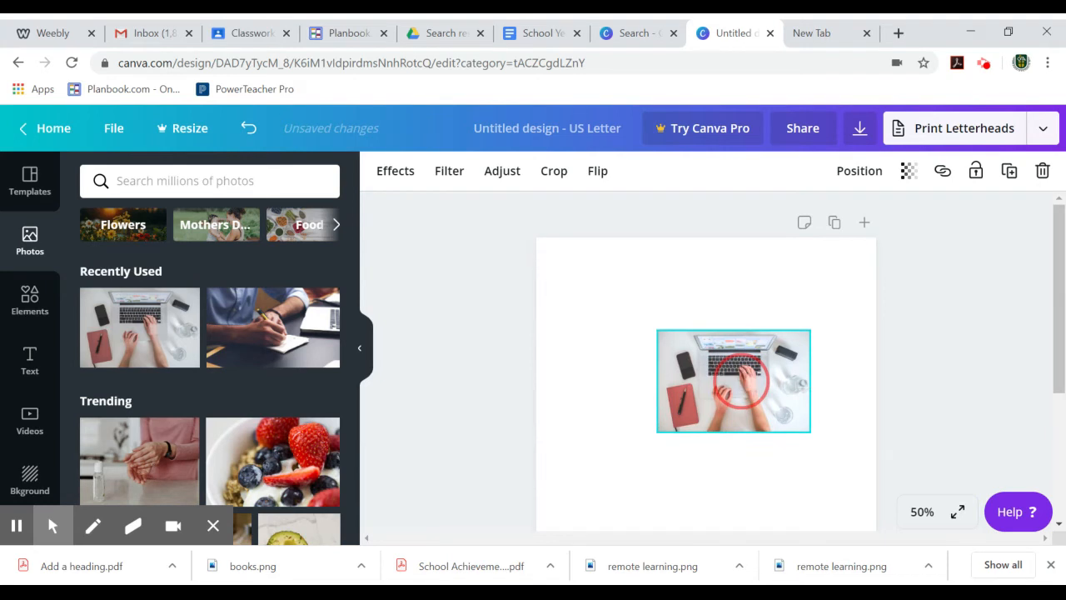
left_click_drag(740, 377, 748, 369)
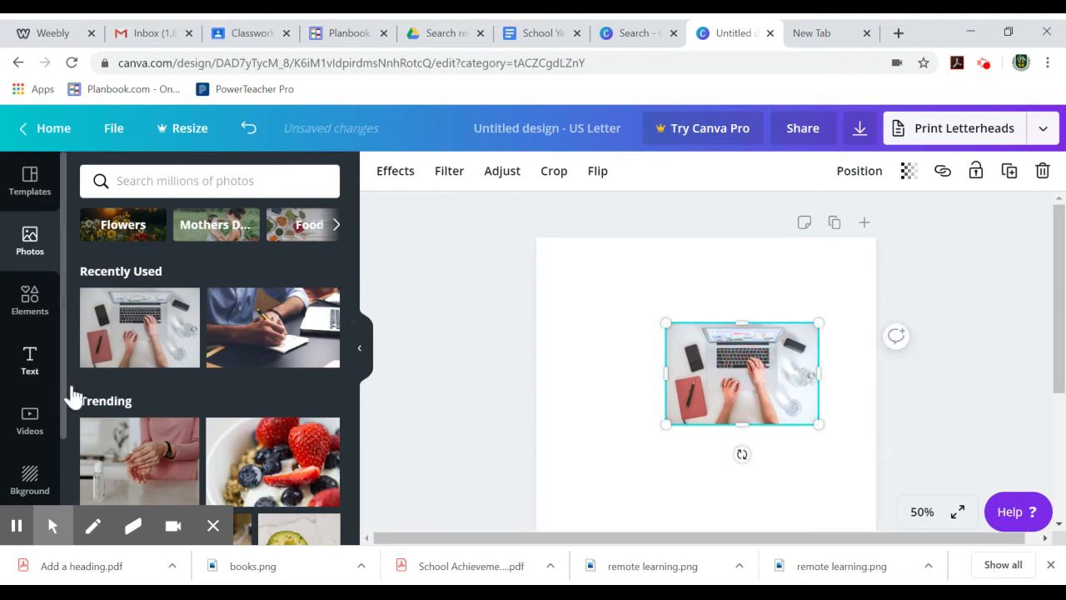
Place the uploaded remote-learning illustration on the page and delete the laptop photo
scroll(82, 410, "down", 1)
scroll(82, 410, "down", 10)
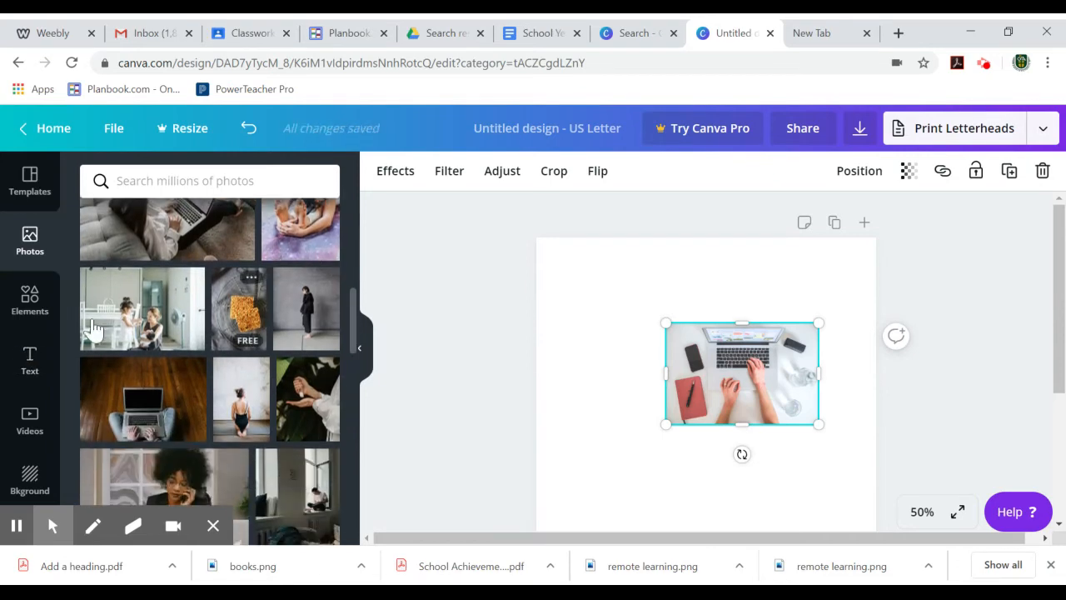
scroll(42, 366, "down", 3)
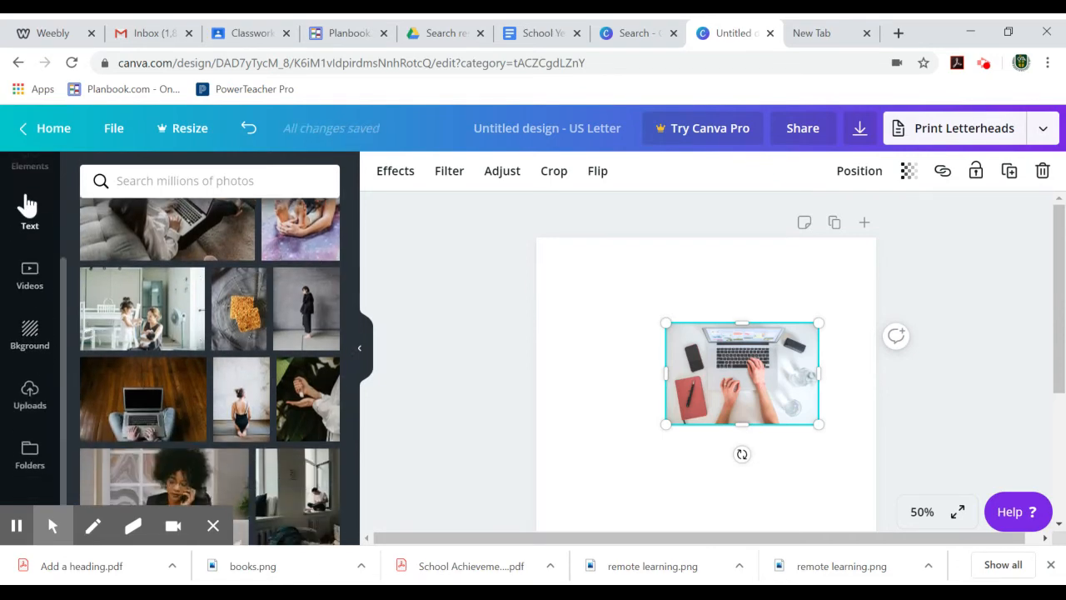
left_click(31, 406)
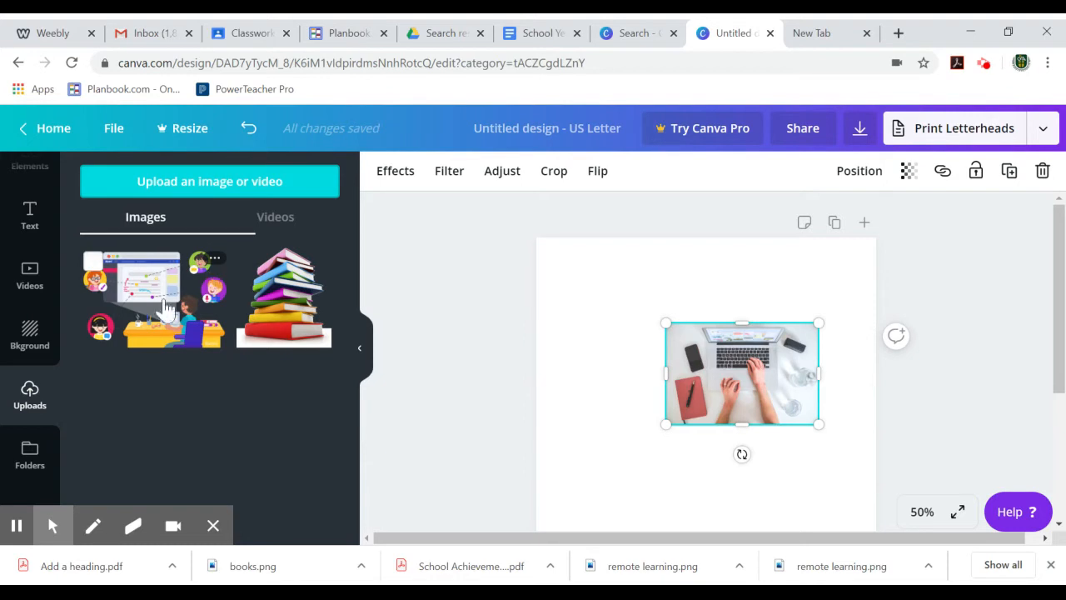
left_click_drag(166, 308, 816, 338)
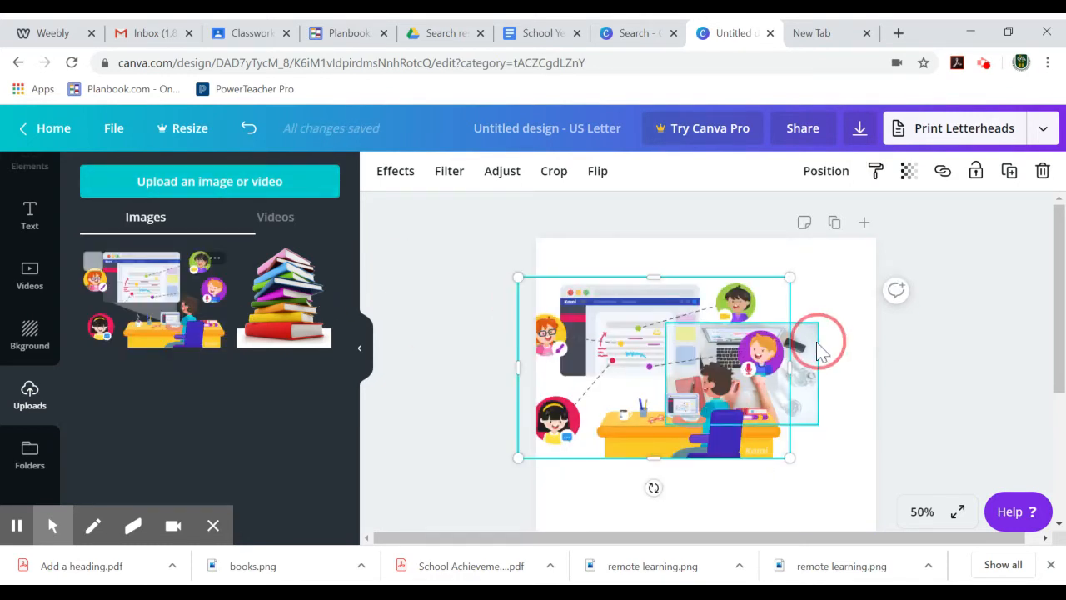
left_click(818, 348)
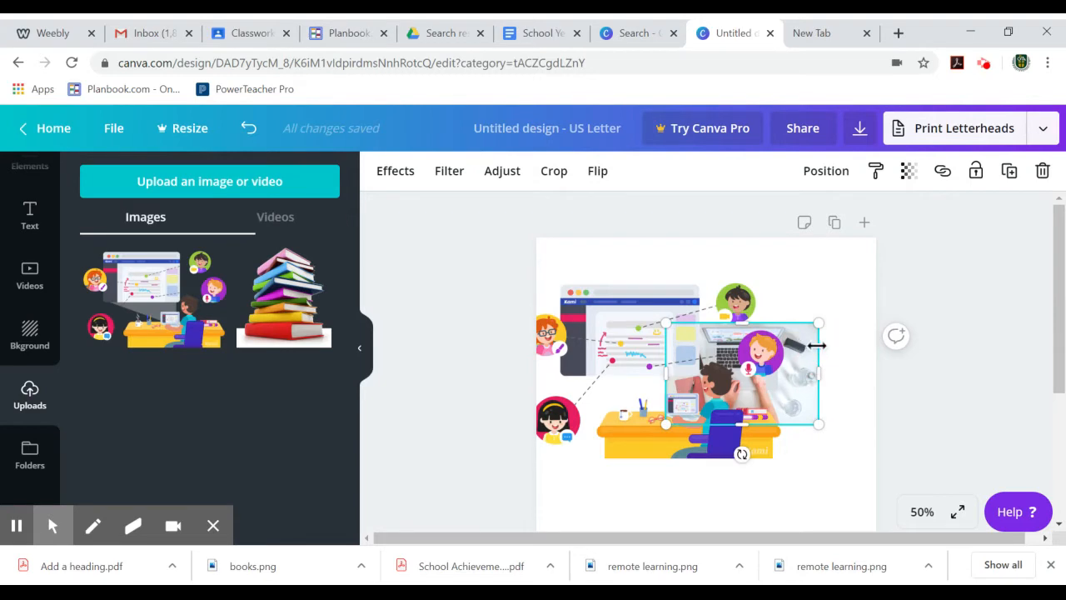
key("Delete")
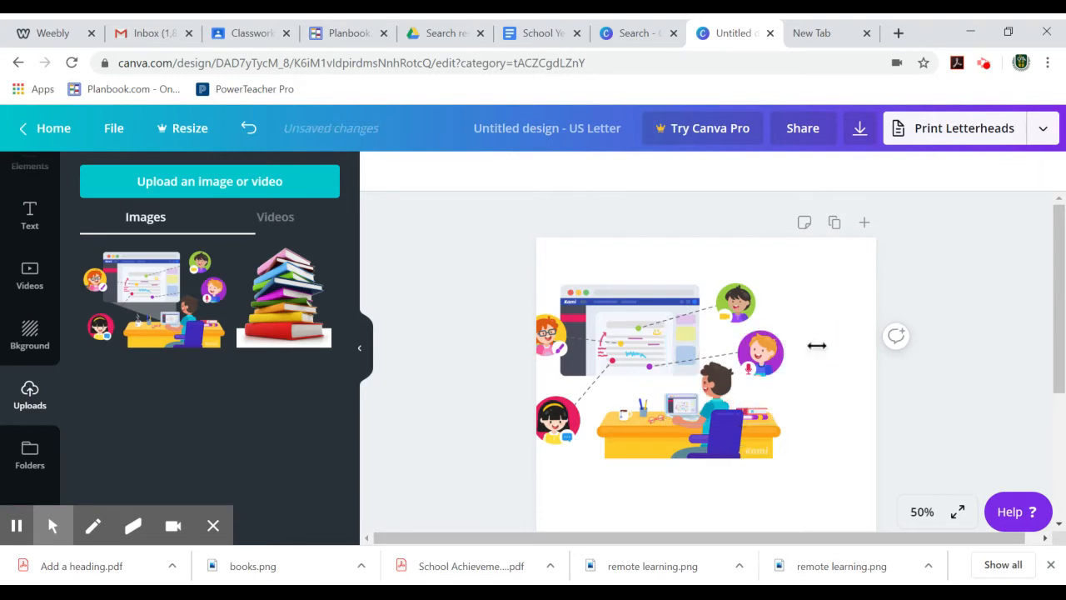
Shrink the remote-learning illustration to about half its size and move it to the page's right side
left_click(689, 348)
left_click_drag(796, 277, 652, 365)
left_click_drag(610, 401, 792, 386)
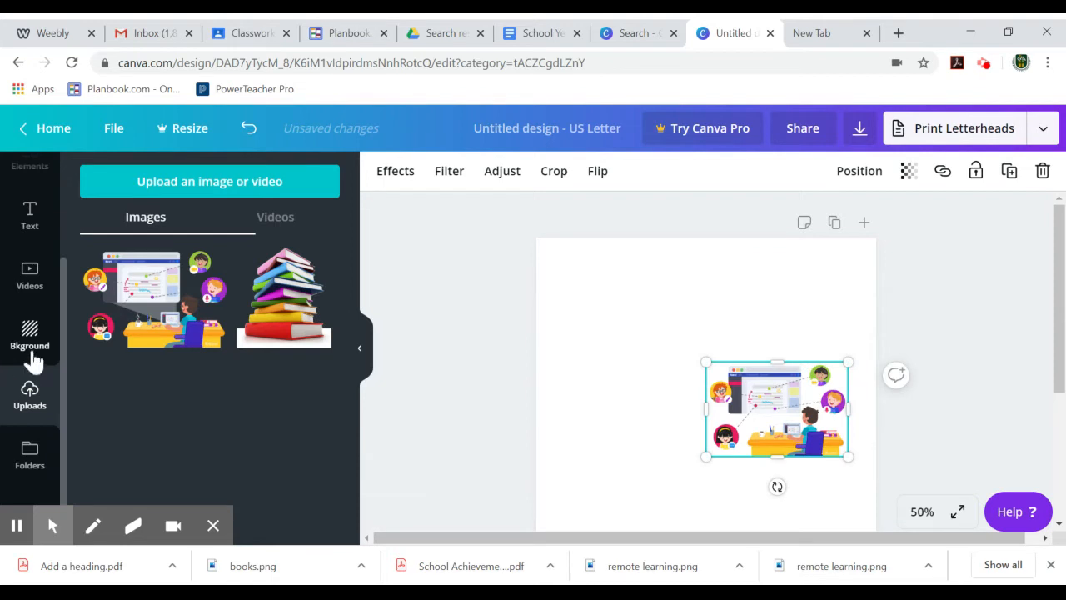
Browse the element library's categories, from recently used and featured graphics to grids and shapes
scroll(37, 356, "up", 3)
left_click(29, 298)
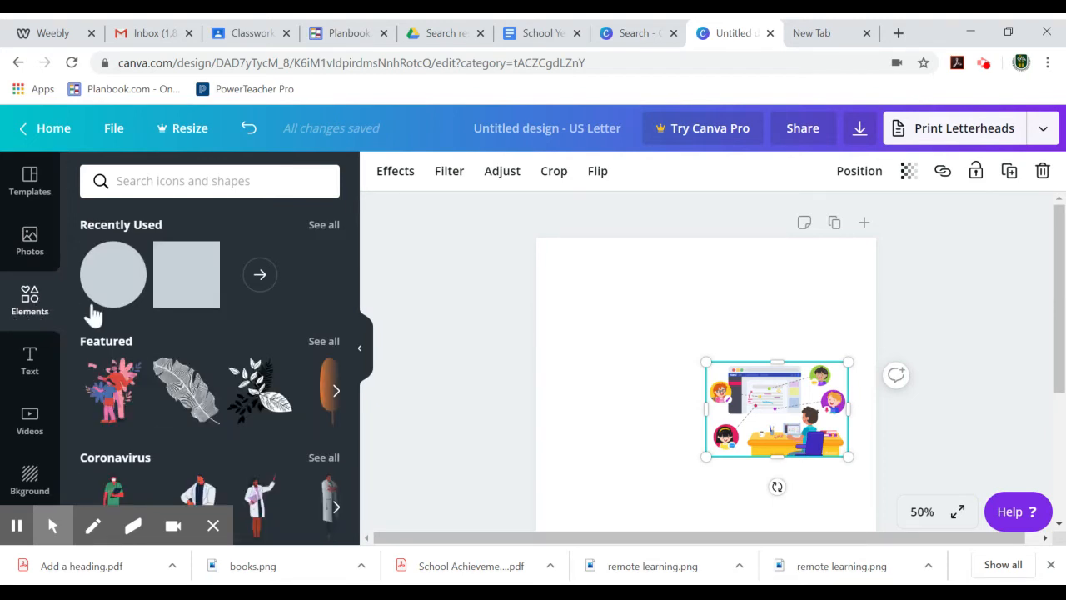
scroll(106, 307, "down", 2)
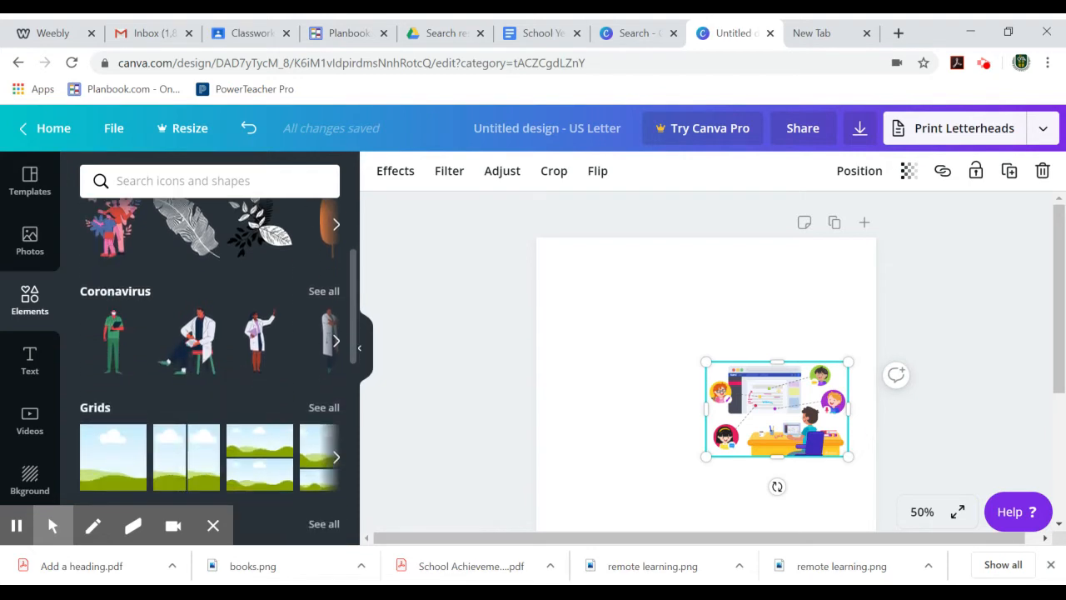
scroll(105, 307, "up", 1)
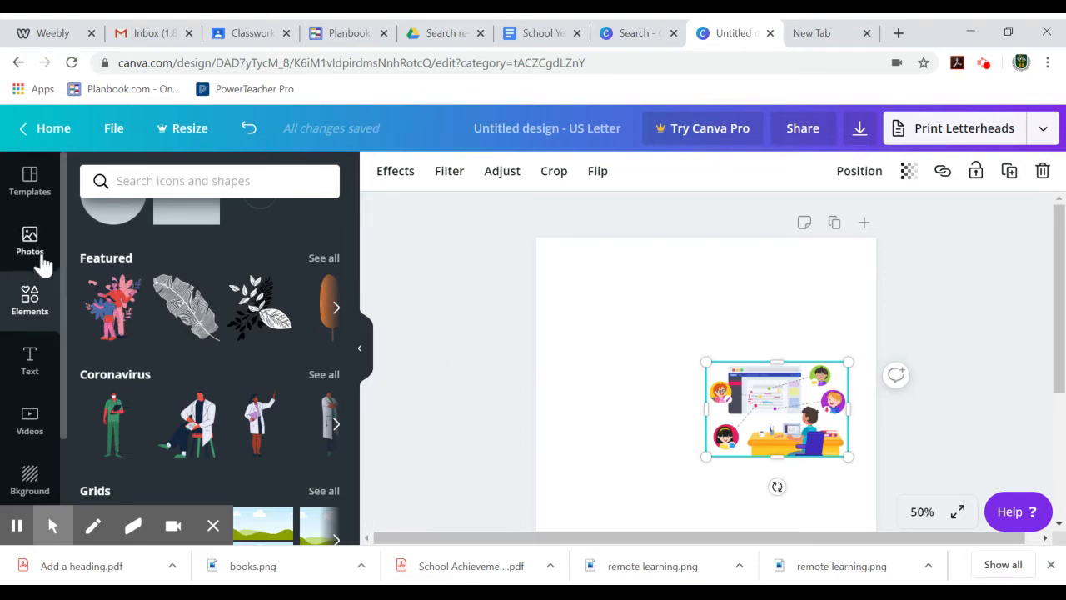
scroll(234, 302, "down", 1)
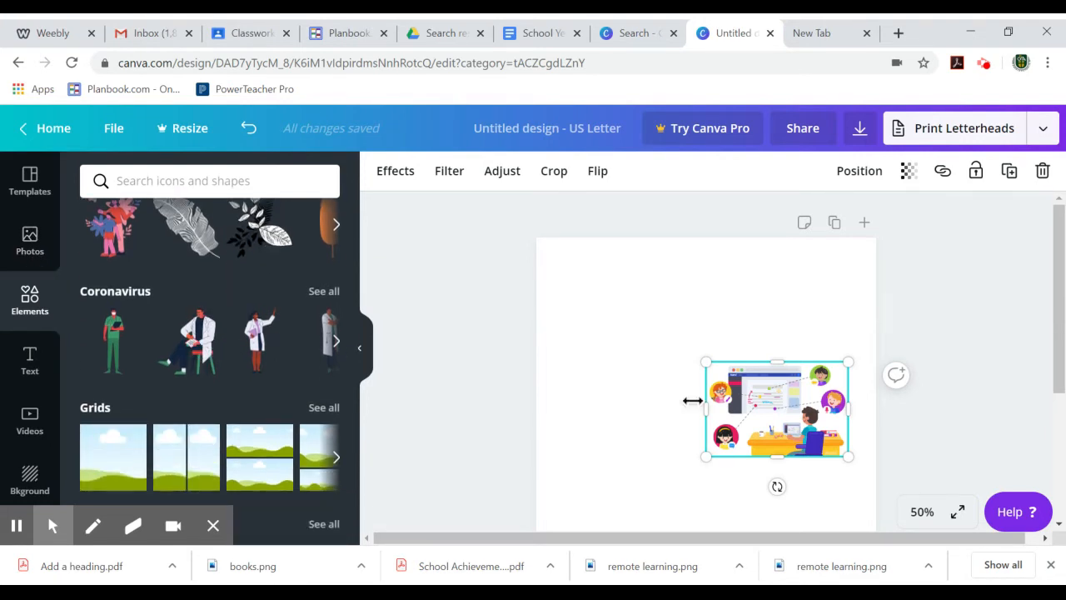
scroll(125, 300, "down", 1)
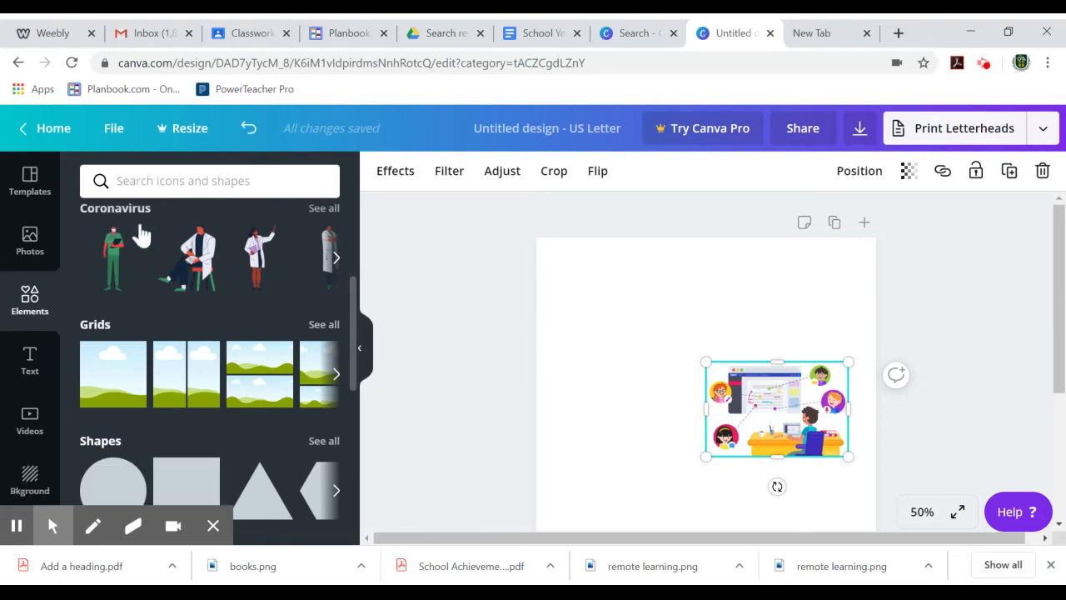
scroll(138, 225, "up", 1)
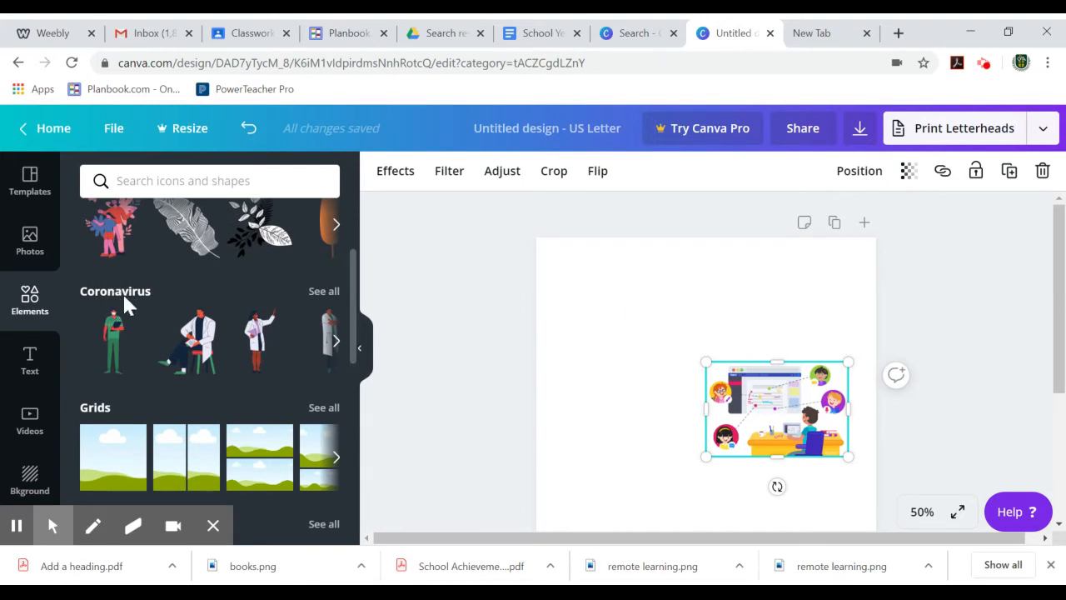
Examine the full Coronavirus element collection and return to the general element categories
left_click(334, 291)
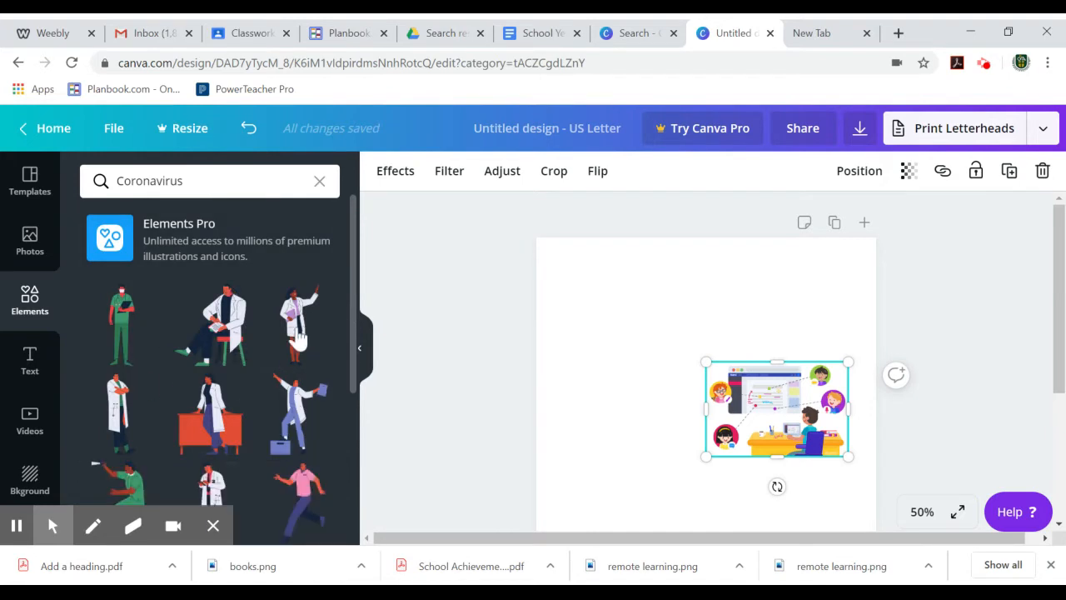
scroll(191, 429, "down", 3)
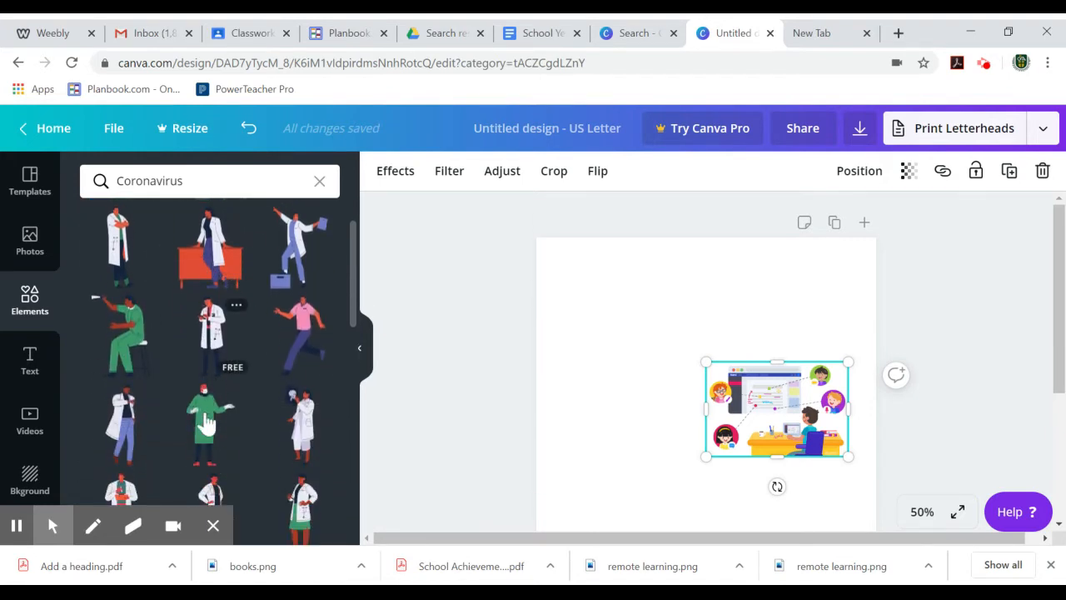
scroll(212, 392, "down", 2)
scroll(214, 400, "down", 3)
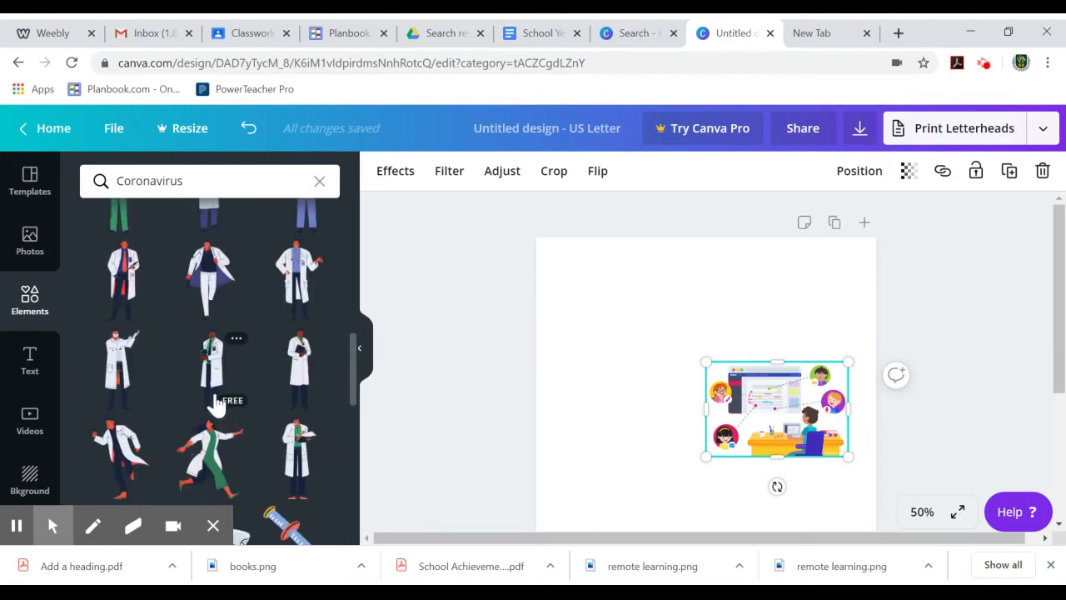
scroll(205, 367, "up", 3)
scroll(285, 209, "up", 5)
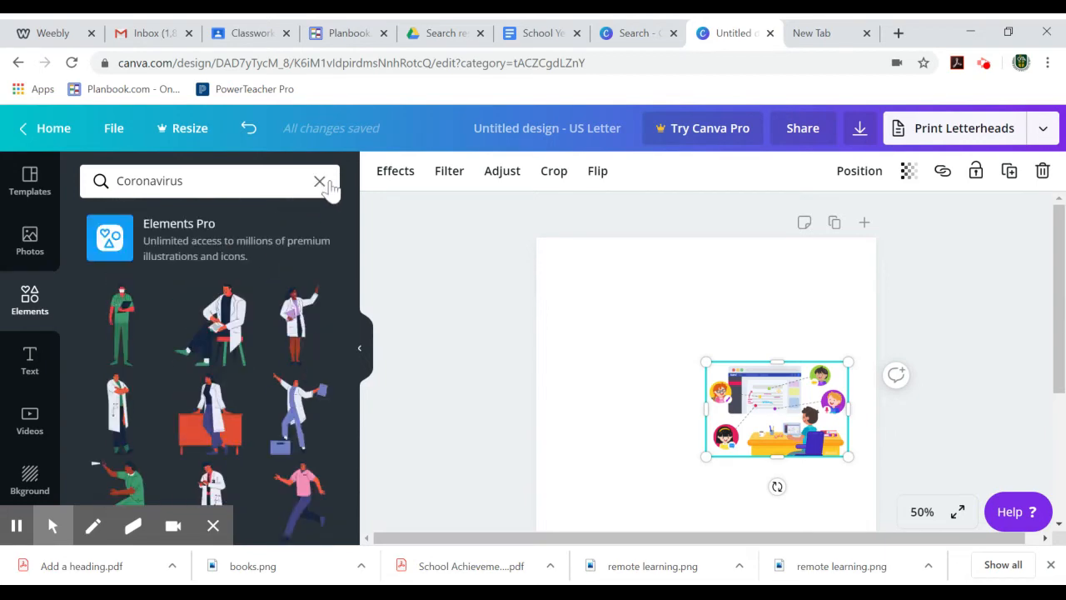
left_click(320, 180)
Add a circle shape, shrink it to about half its original size, and position it beside the remote-learning illustration
scroll(254, 300, "down", 4)
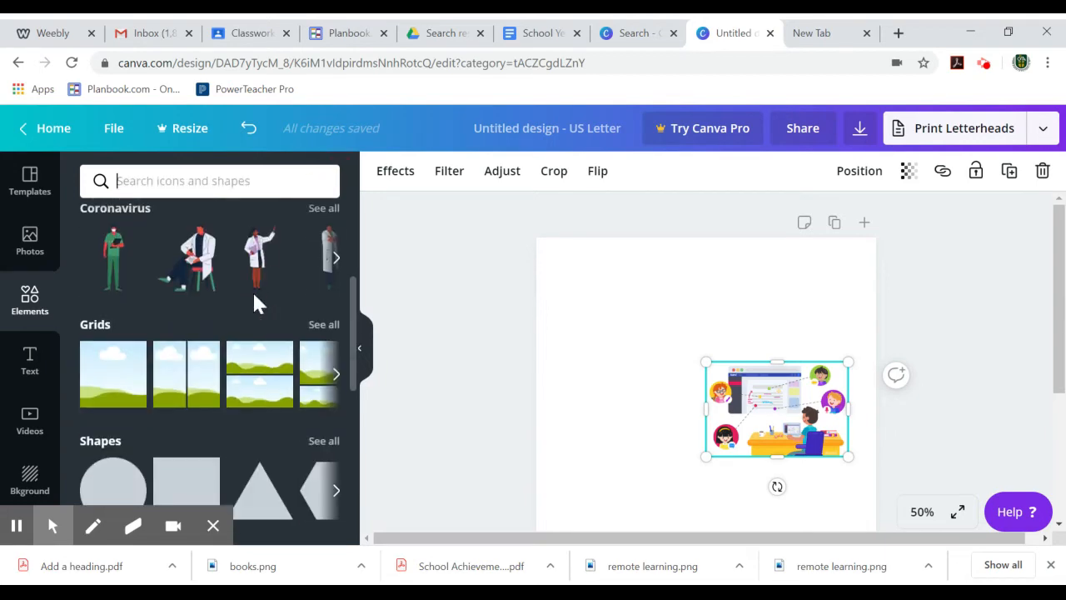
scroll(113, 479, "up", 1)
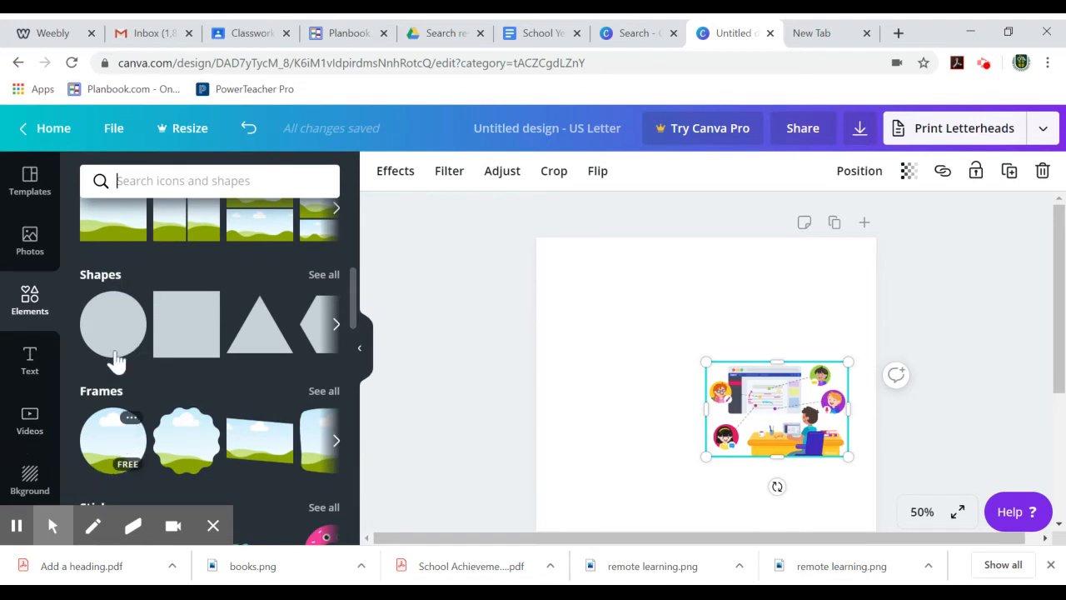
left_click_drag(117, 325, 700, 413)
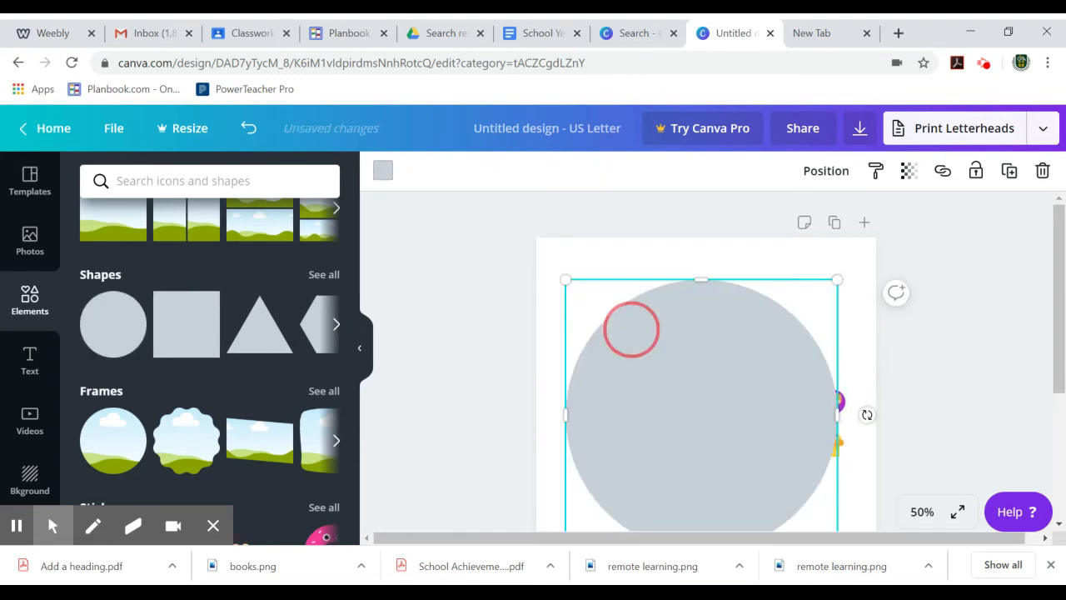
left_click_drag(837, 279, 679, 435)
left_click_drag(647, 479, 643, 365)
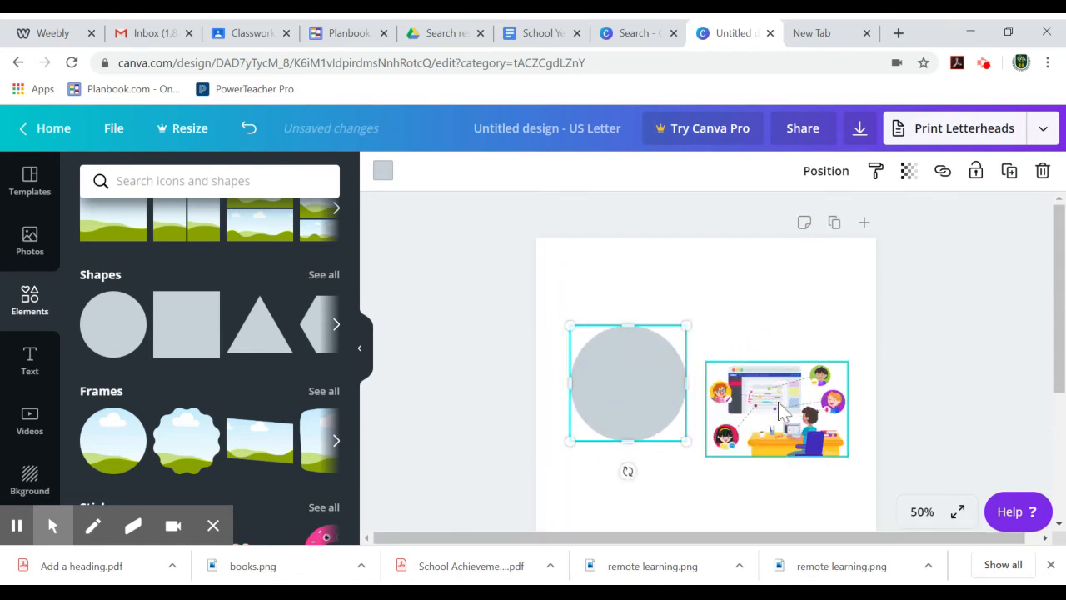
left_click_drag(688, 442, 704, 467)
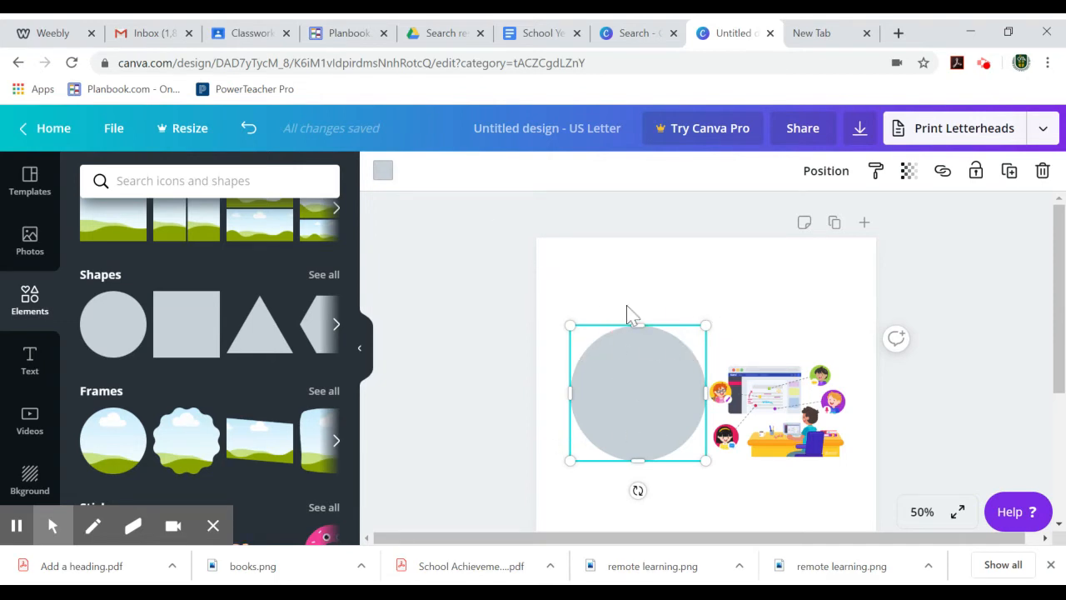
Try orange and dark purple on the circle, and settle on the light green default color
left_click(383, 173)
left_click(383, 170)
left_click(383, 171)
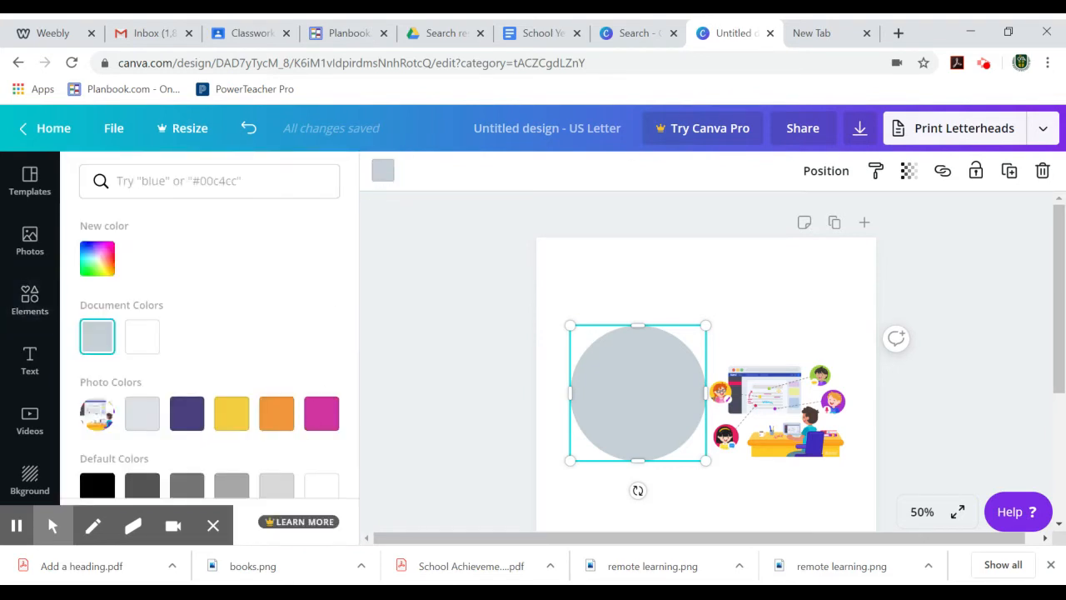
left_click(276, 426)
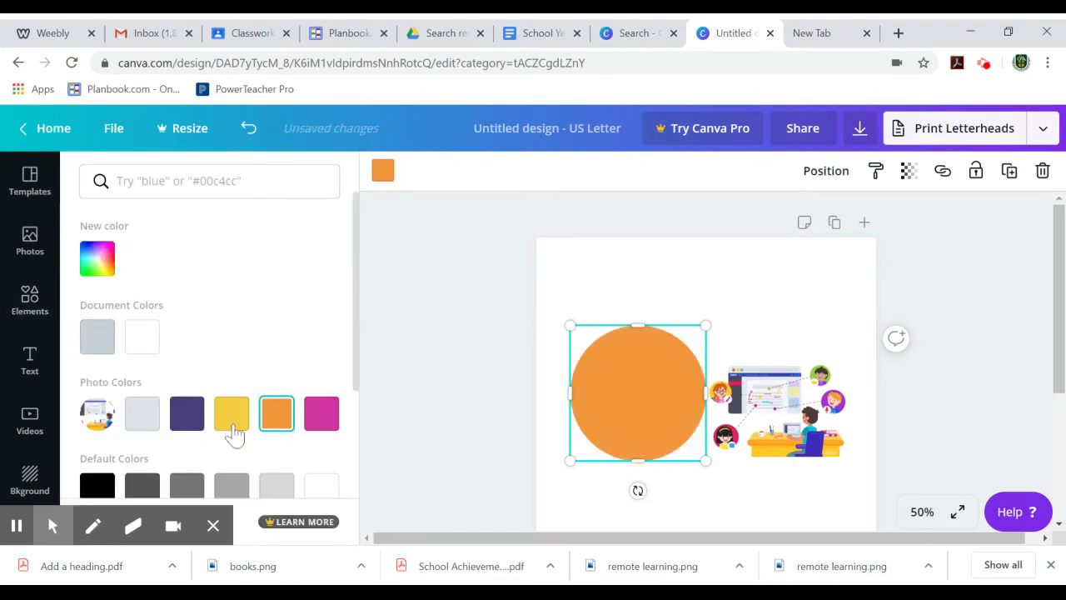
left_click(185, 425)
scroll(654, 420, "down", 1)
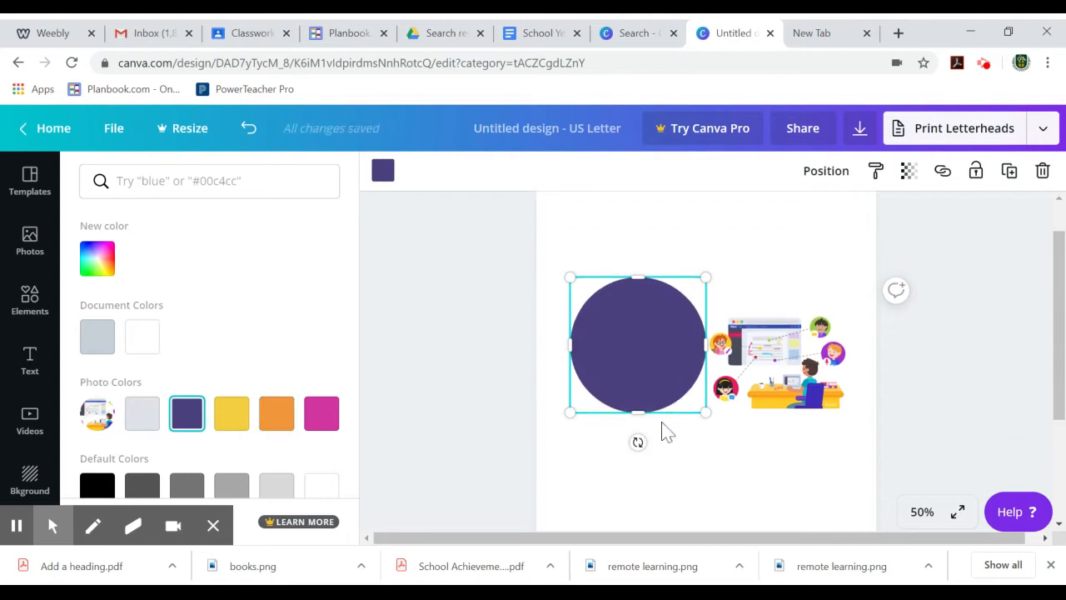
scroll(308, 467, "down", 1)
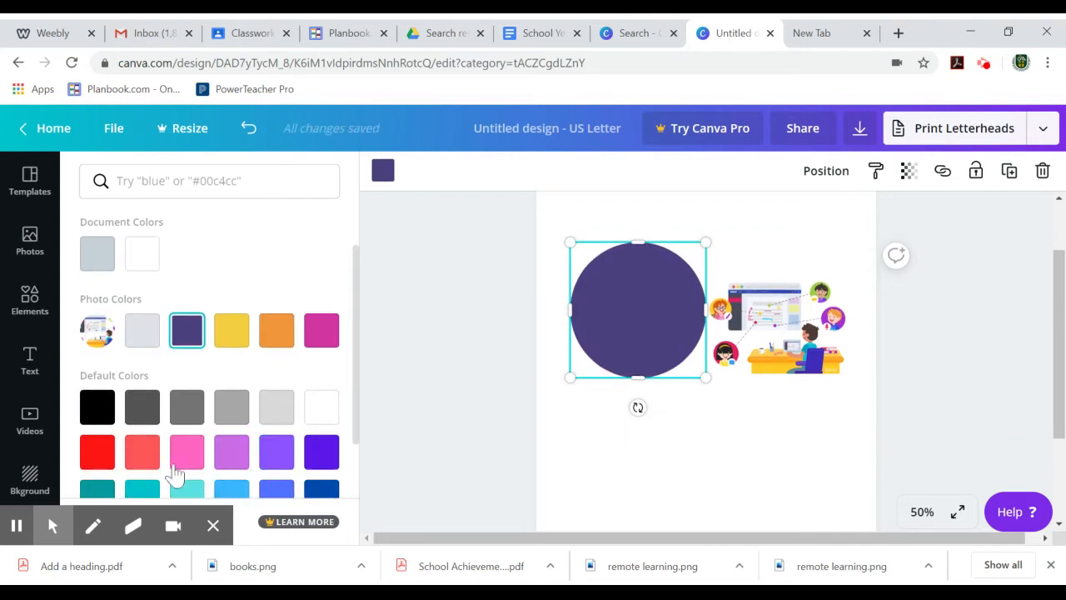
scroll(176, 471, "down", 1)
left_click(143, 463)
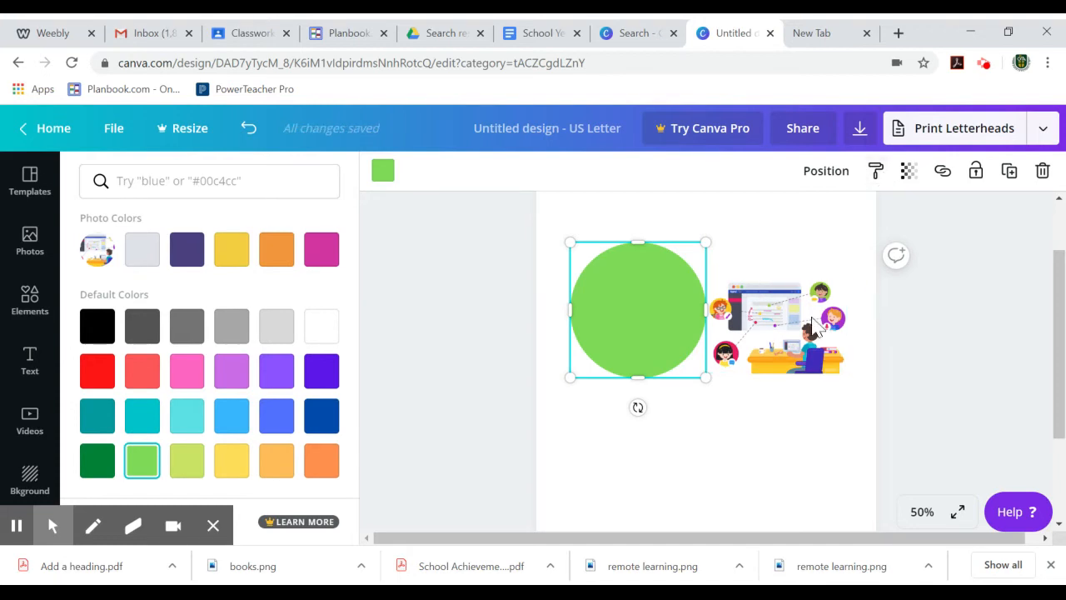
Overlap the remote-learning illustration and the green circle, and send the circle backward behind the illustration
left_click_drag(761, 309, 633, 303)
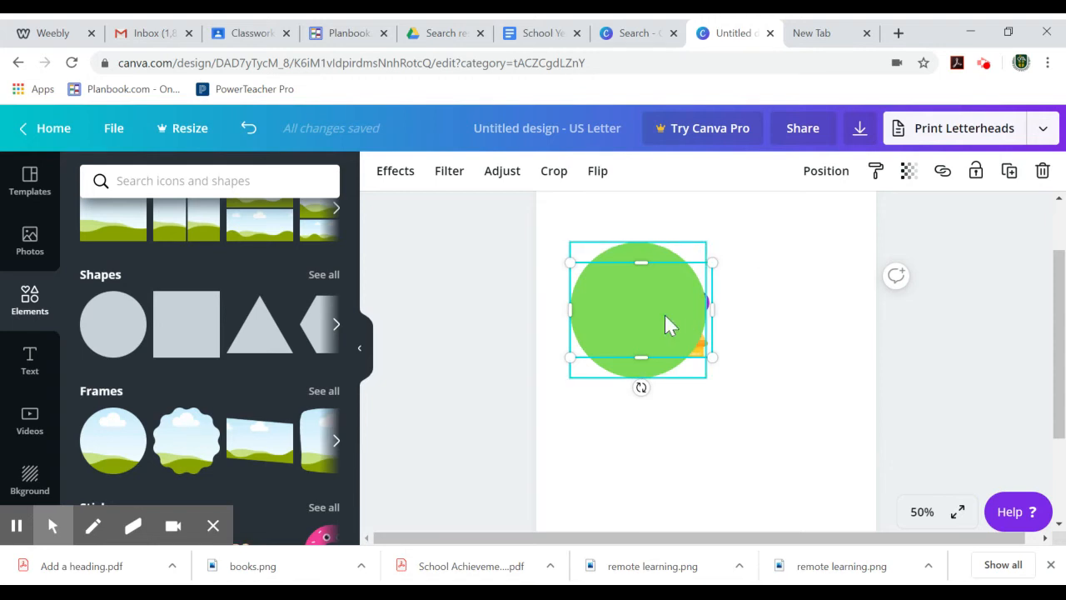
left_click(766, 367)
left_click(700, 345)
left_click_drag(671, 327, 673, 321)
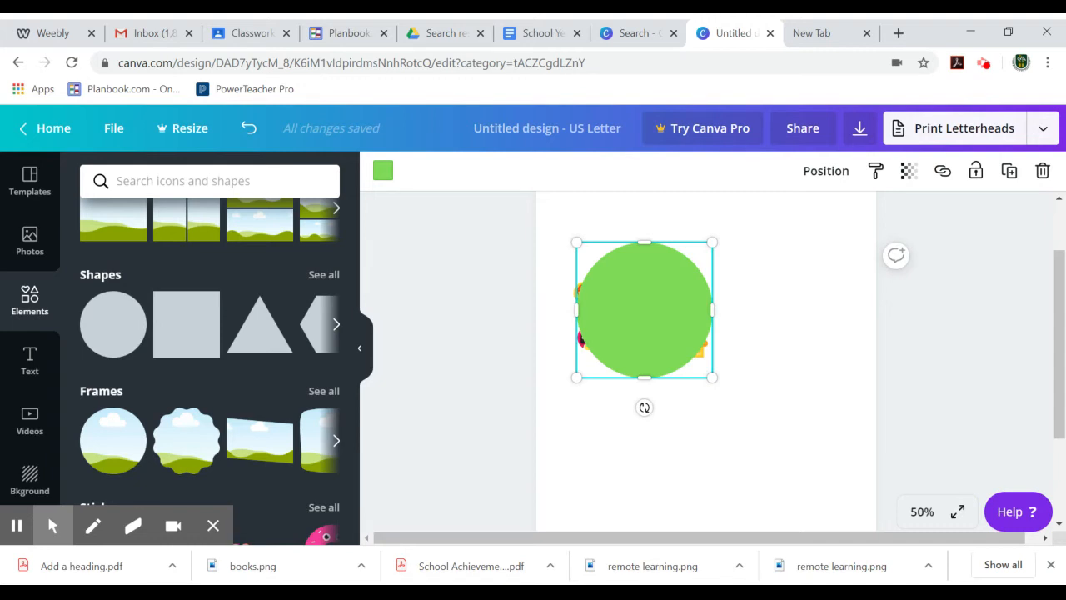
left_click(826, 171)
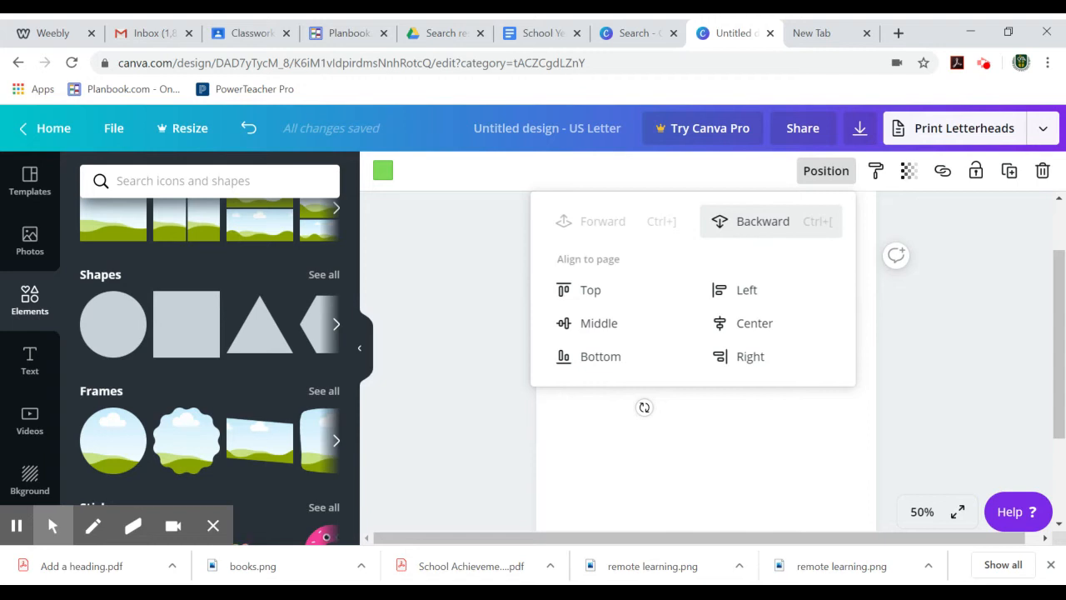
left_click(747, 223)
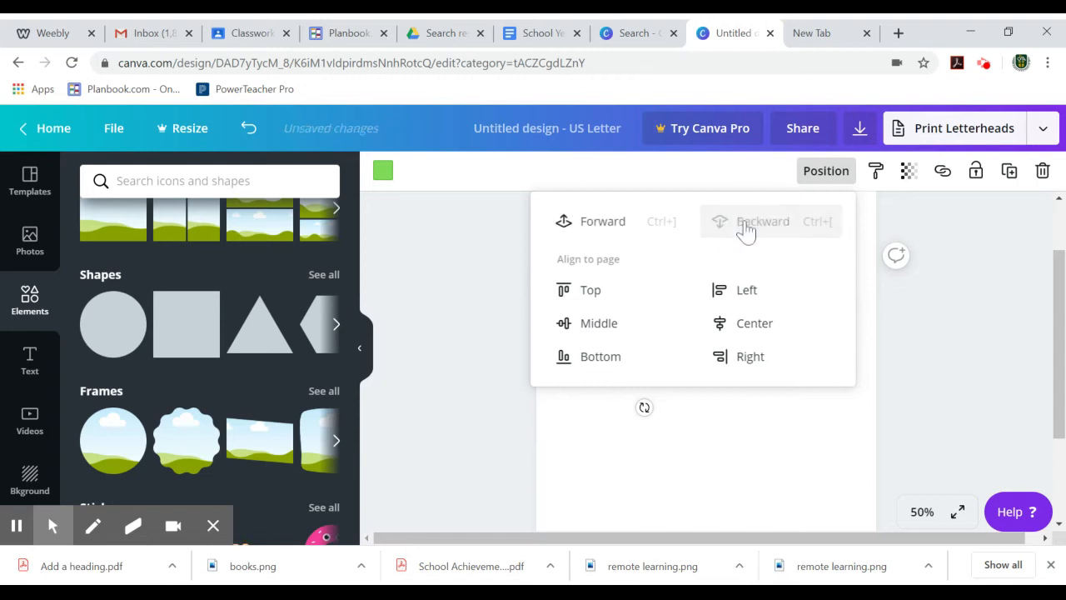
left_click(930, 288)
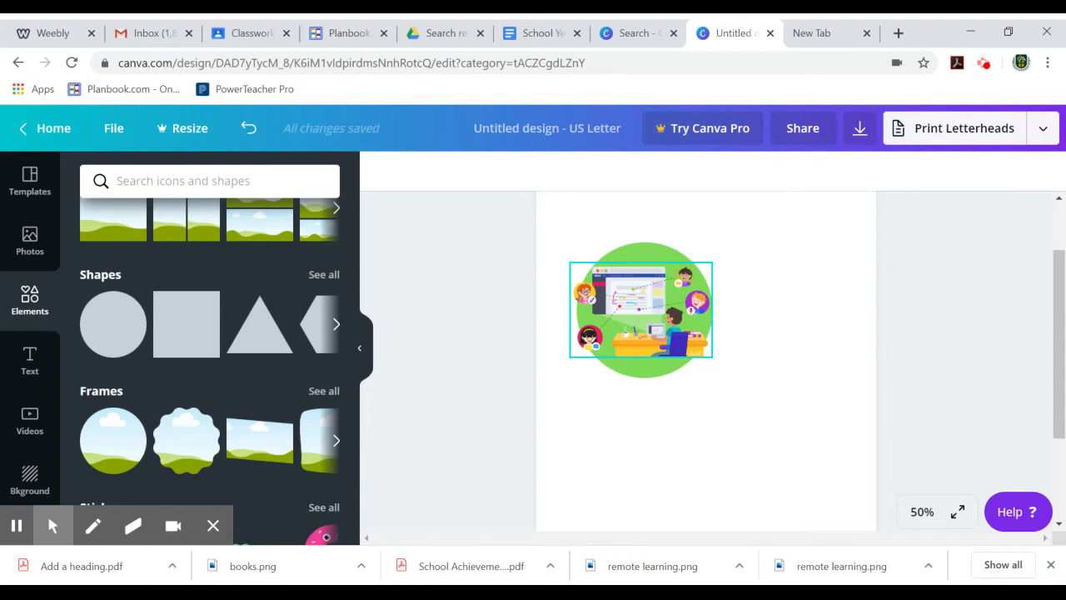
Resize the remote-learning illustration to about 2.8 by 1.8 inches and center it on the green circle
left_click(606, 290)
left_click_drag(575, 267, 602, 283)
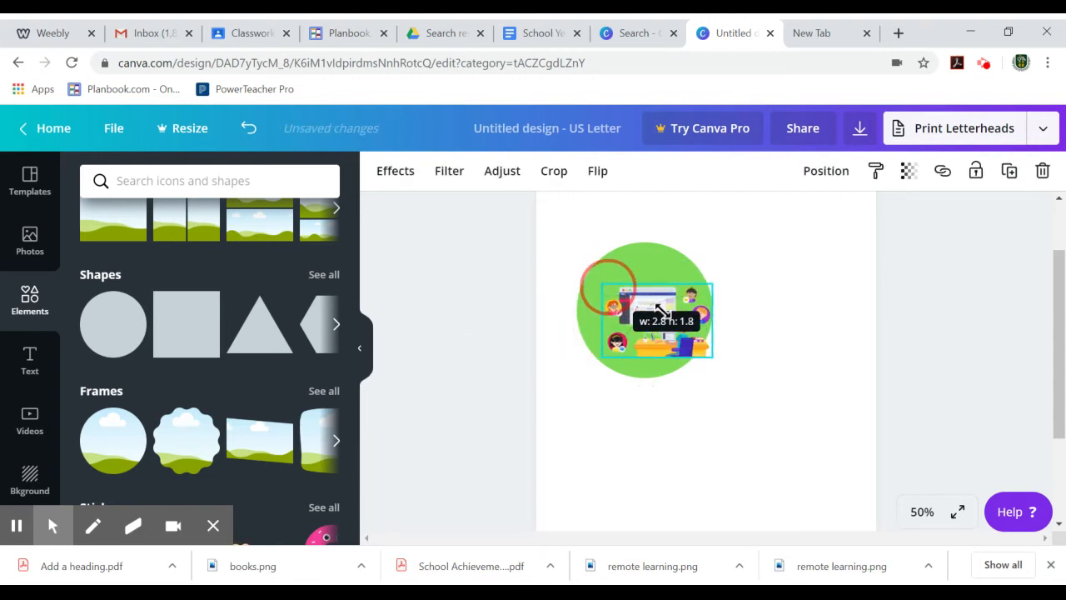
left_click(659, 310)
left_click_drag(658, 310, 652, 296)
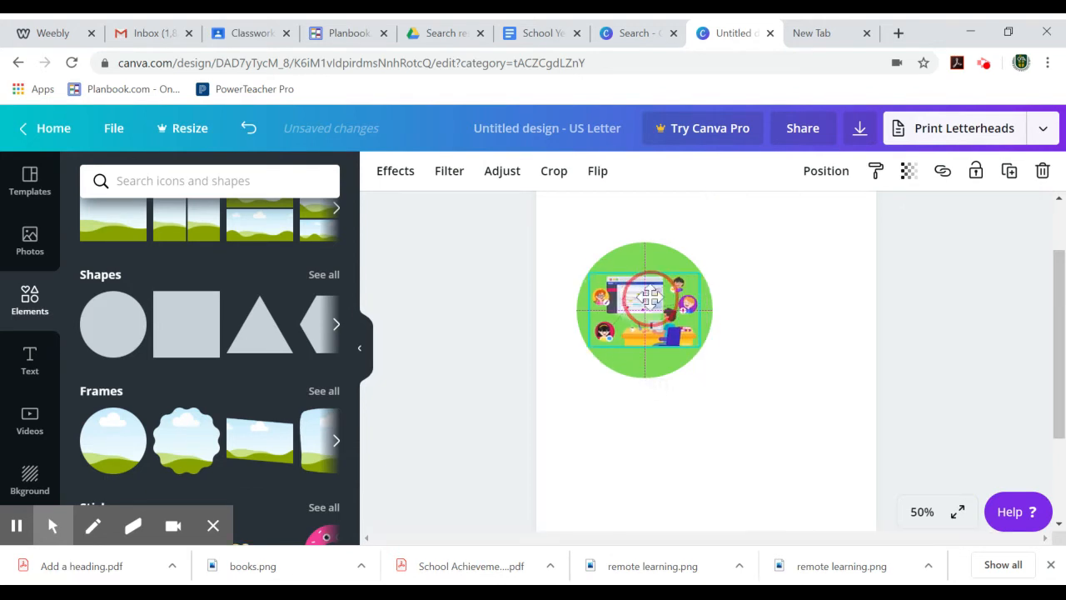
left_click(812, 319)
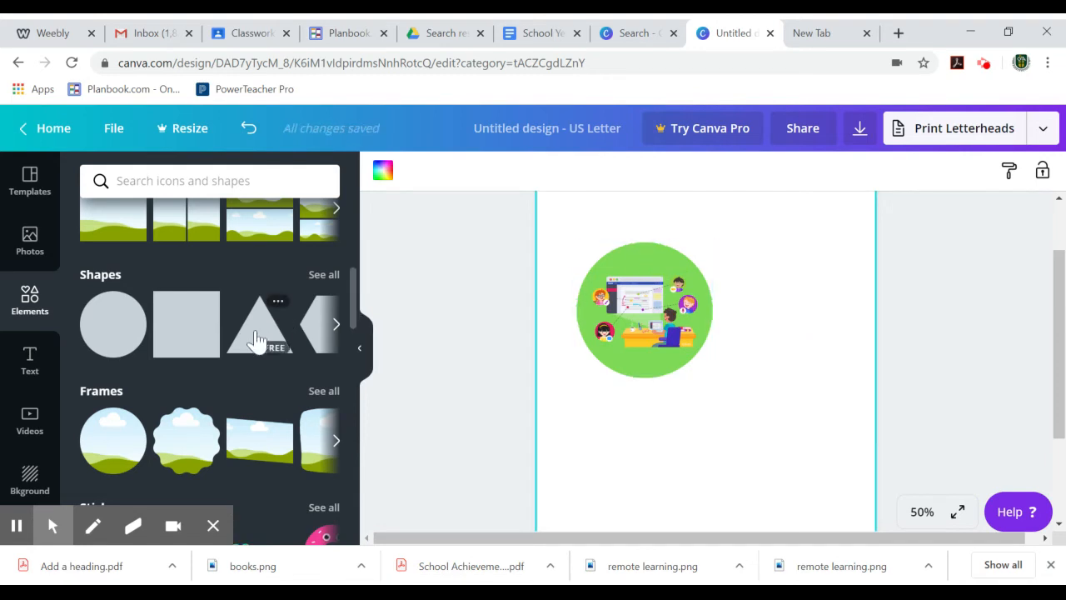
Look through the element categories from frames to zodiac symbols, and browse the available newsletter templates
scroll(258, 340, "down", 2)
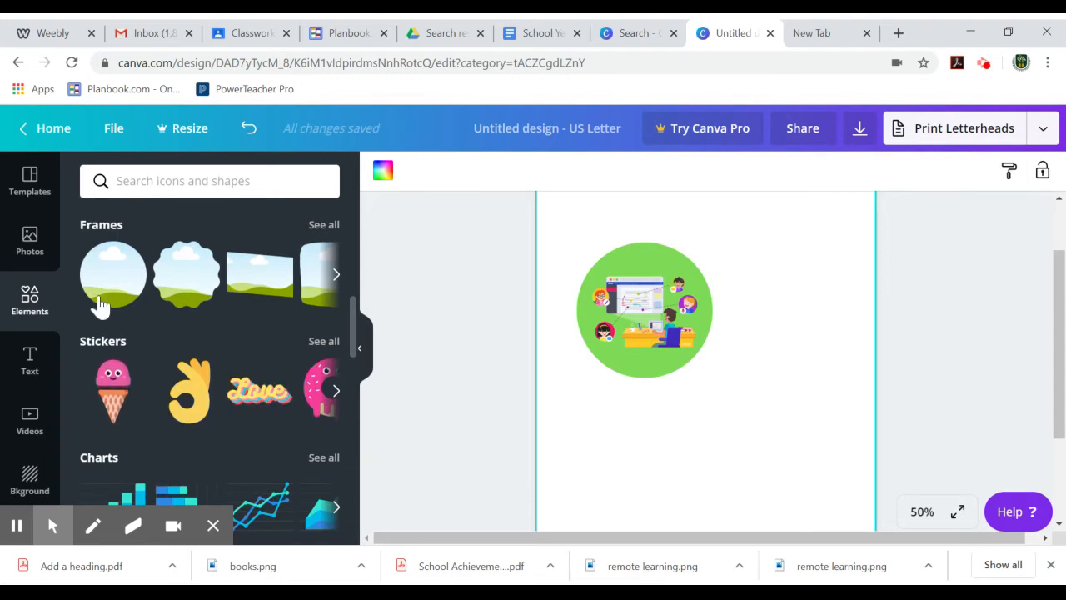
scroll(91, 309, "down", 1)
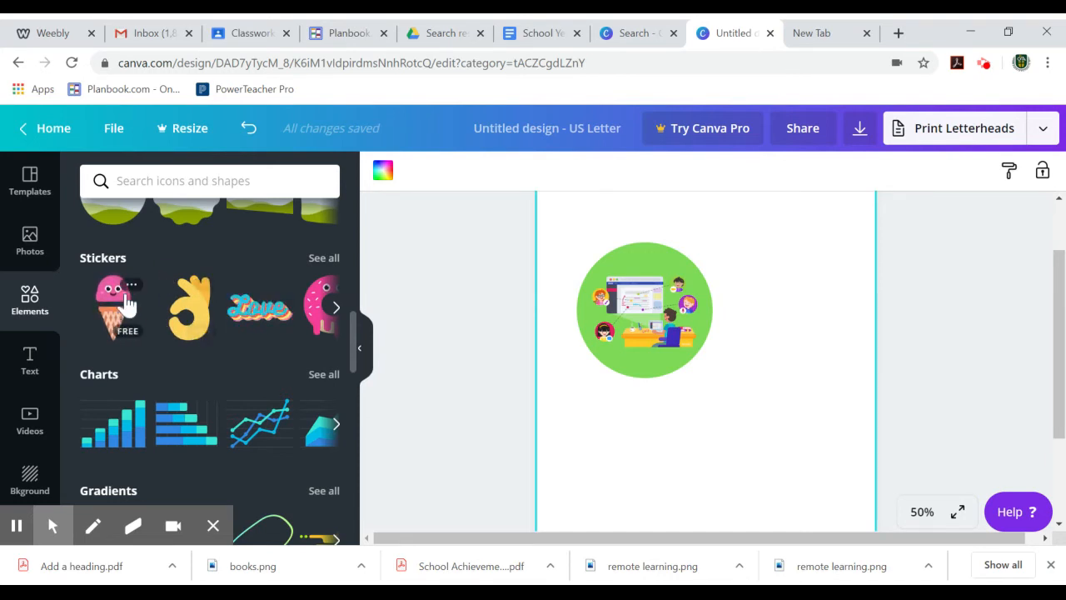
scroll(127, 364, "down", 5)
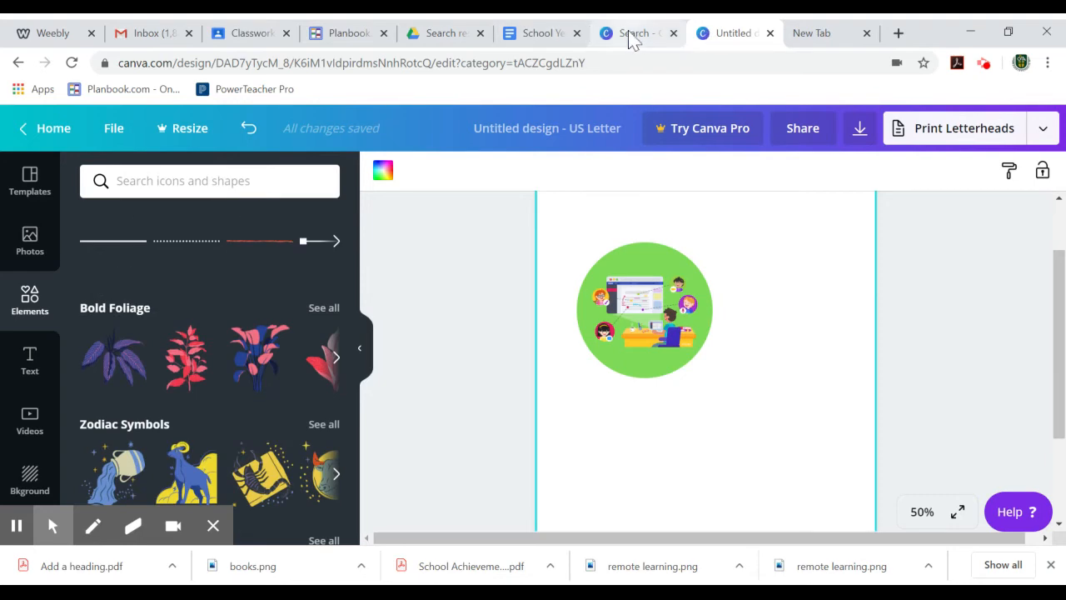
left_click(13, 193)
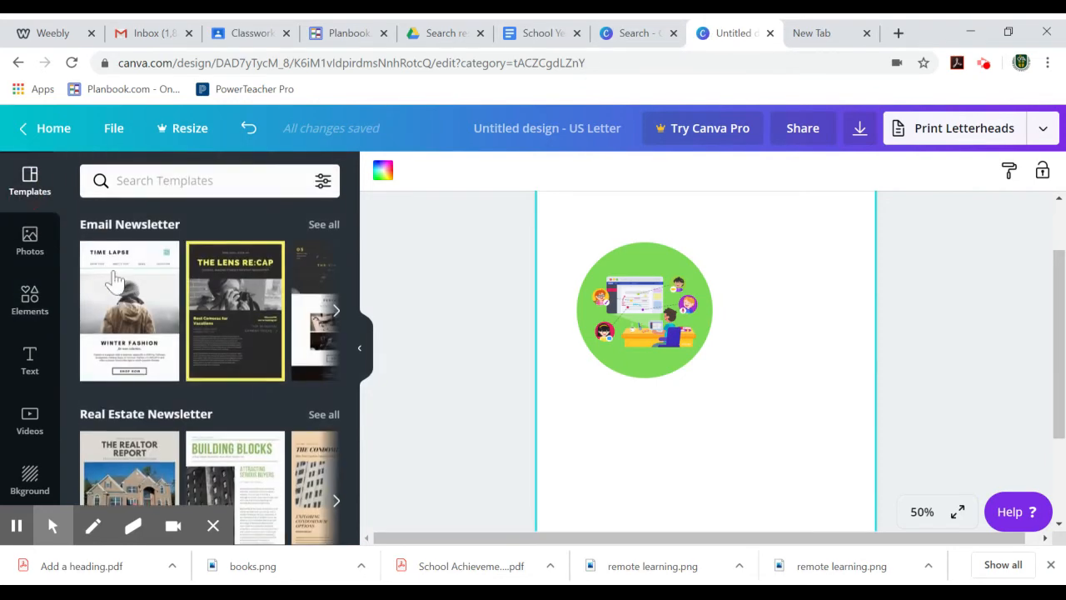
scroll(260, 379, "down", 2)
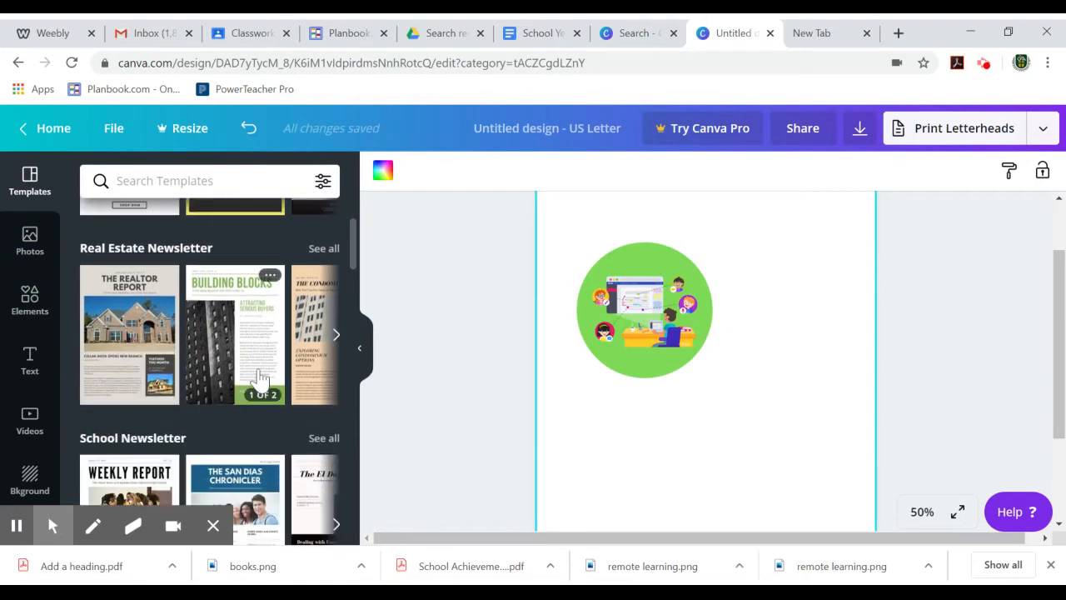
scroll(311, 374, "down", 2)
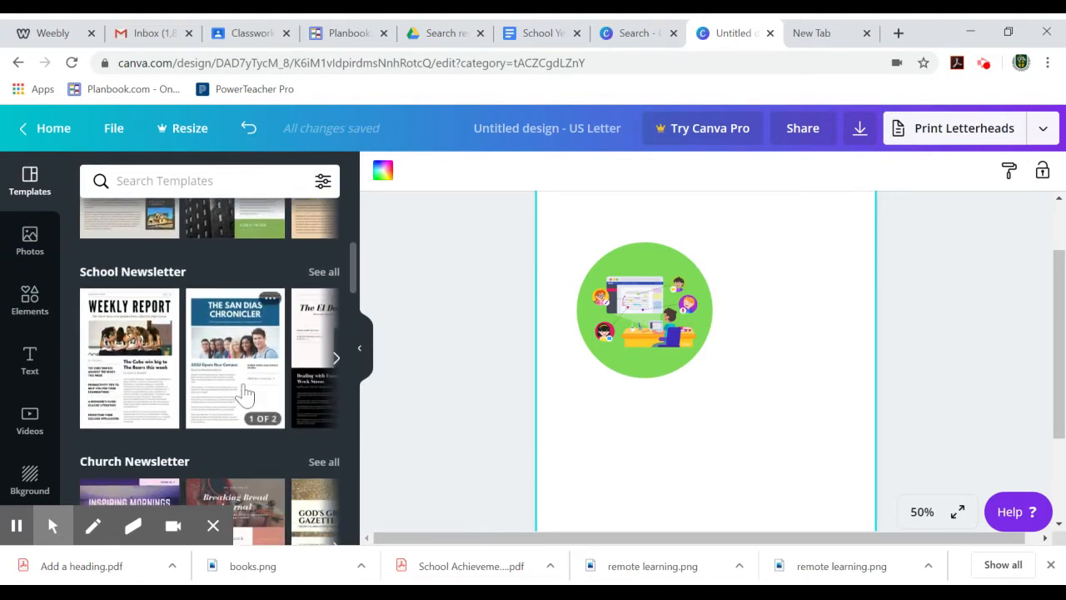
scroll(155, 361, "up", 1)
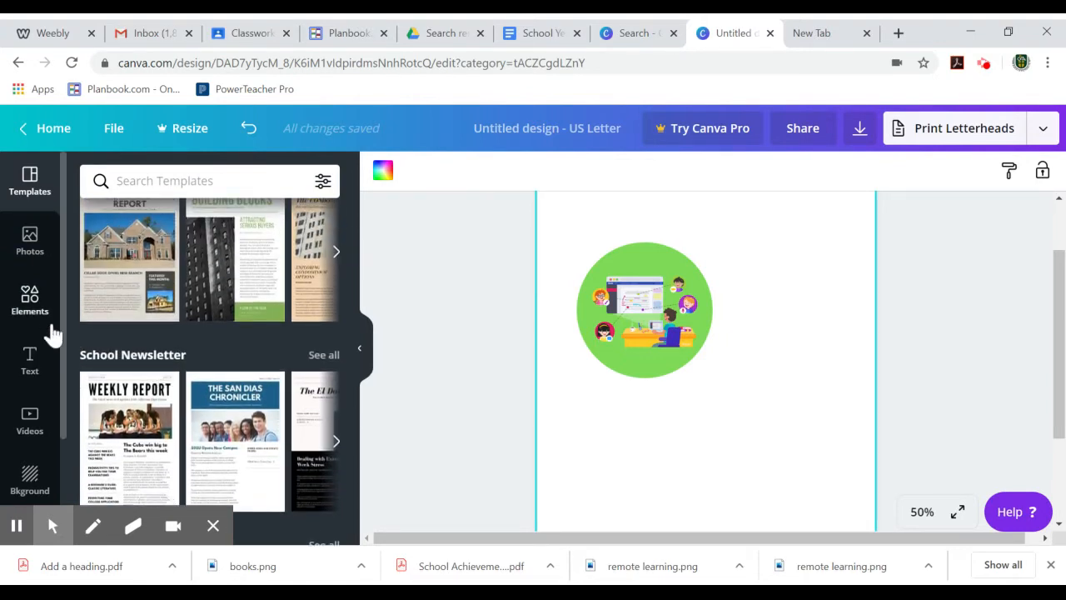
scroll(158, 340, "down", 5)
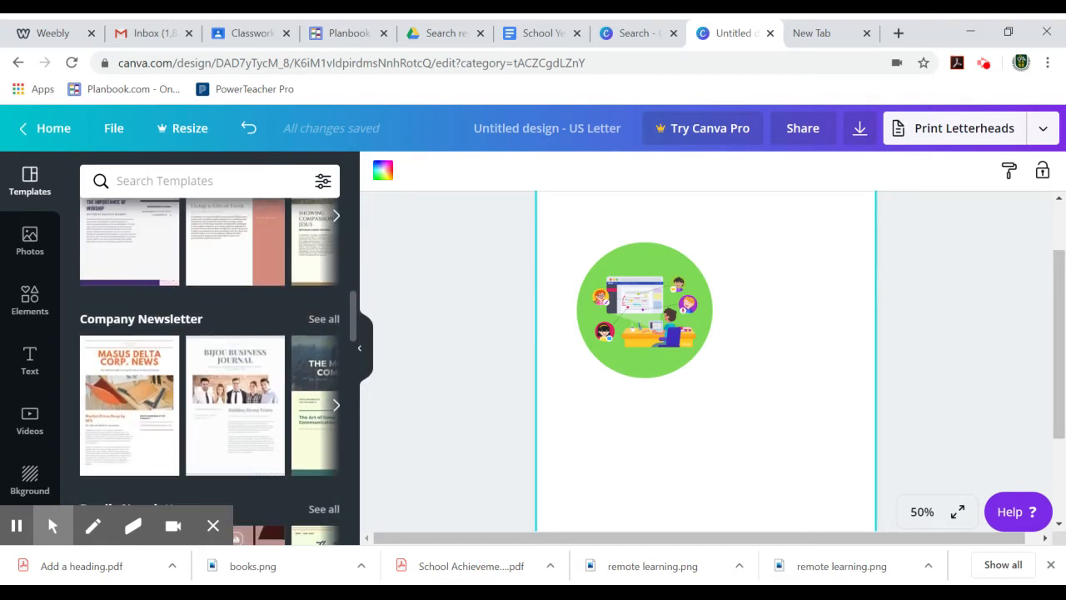
Add a plain solid line from the full Lines collection to the page and select it
left_click(37, 324)
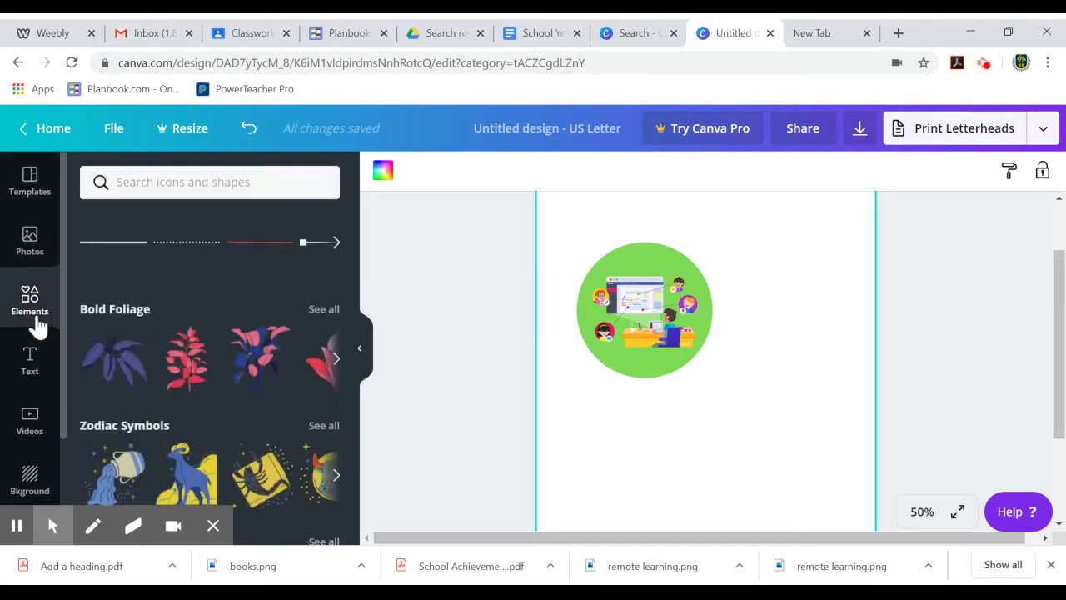
scroll(325, 250, "up", 1)
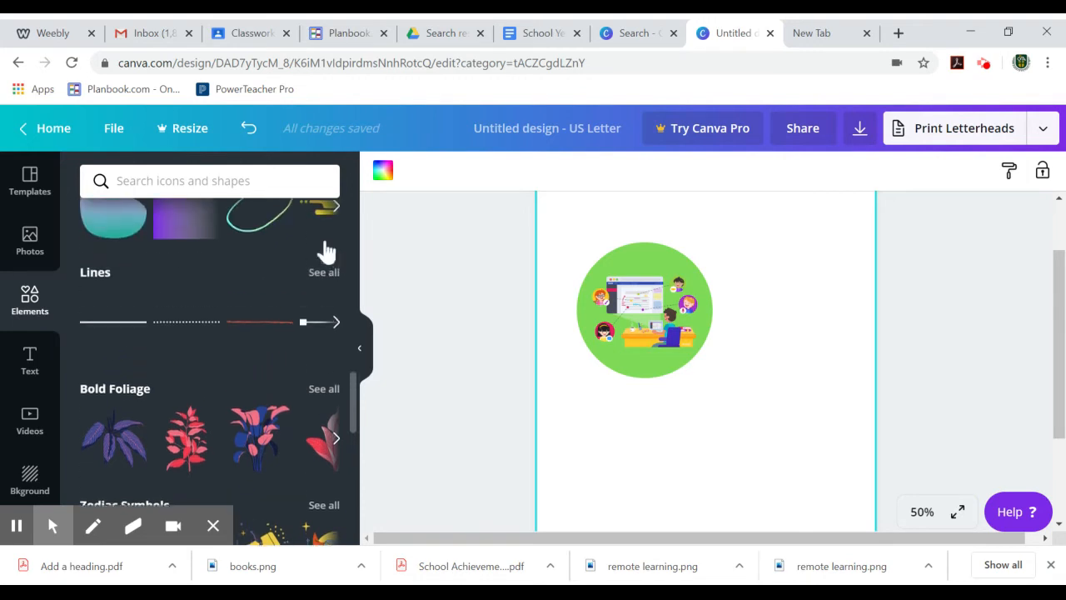
left_click(324, 275)
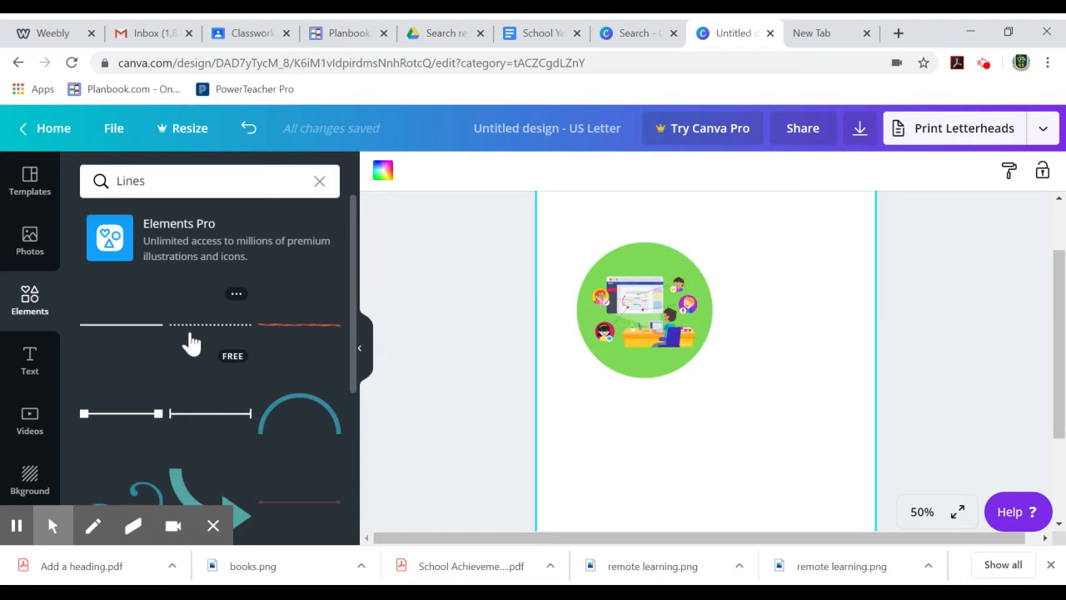
left_click(133, 327)
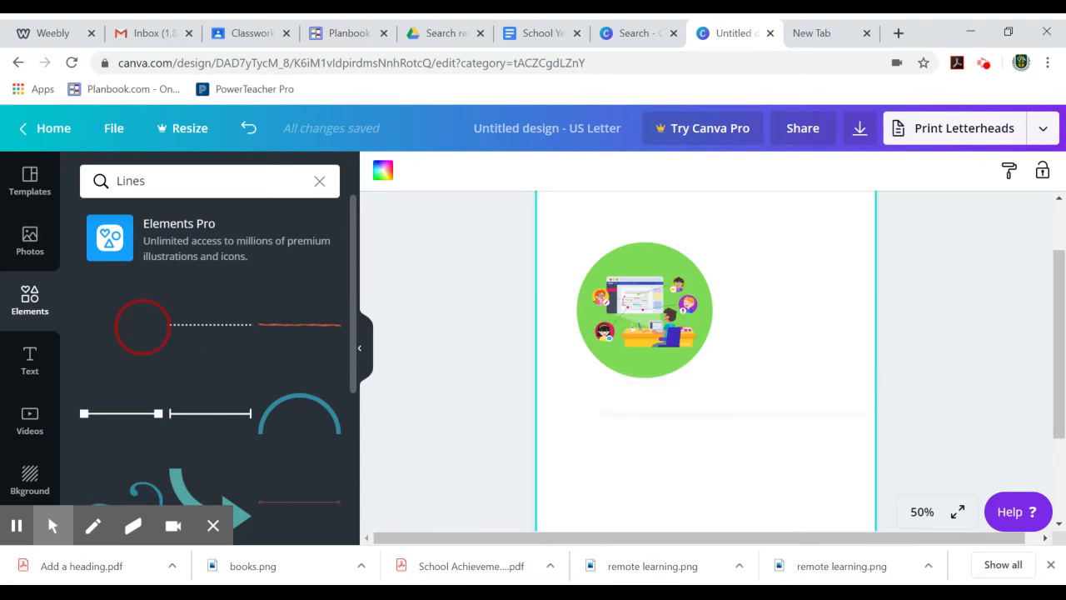
left_click(648, 414)
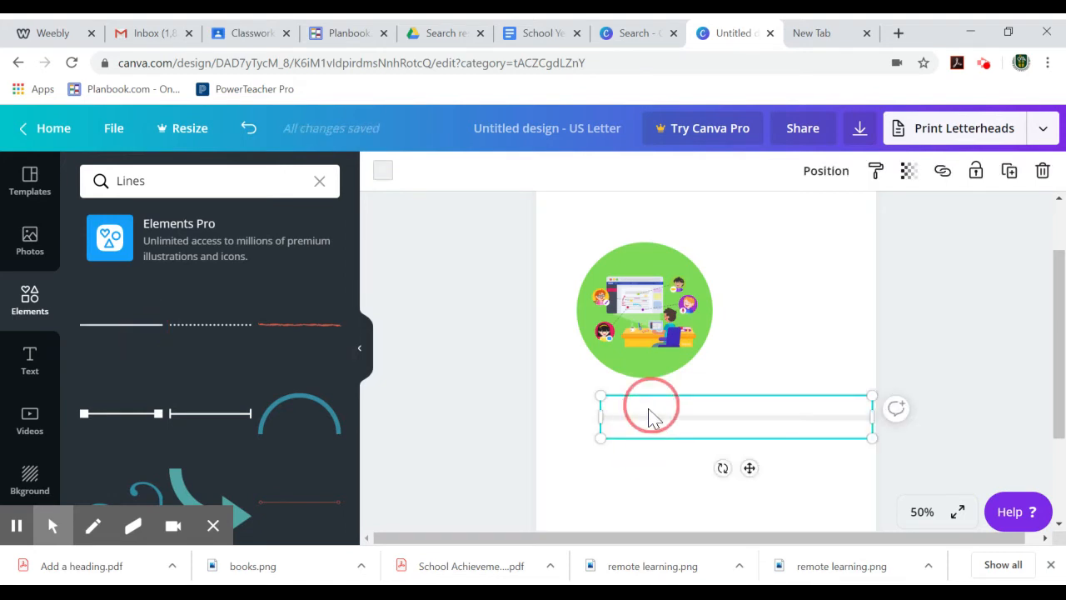
Color the line dark green from the default colors
left_click(385, 169)
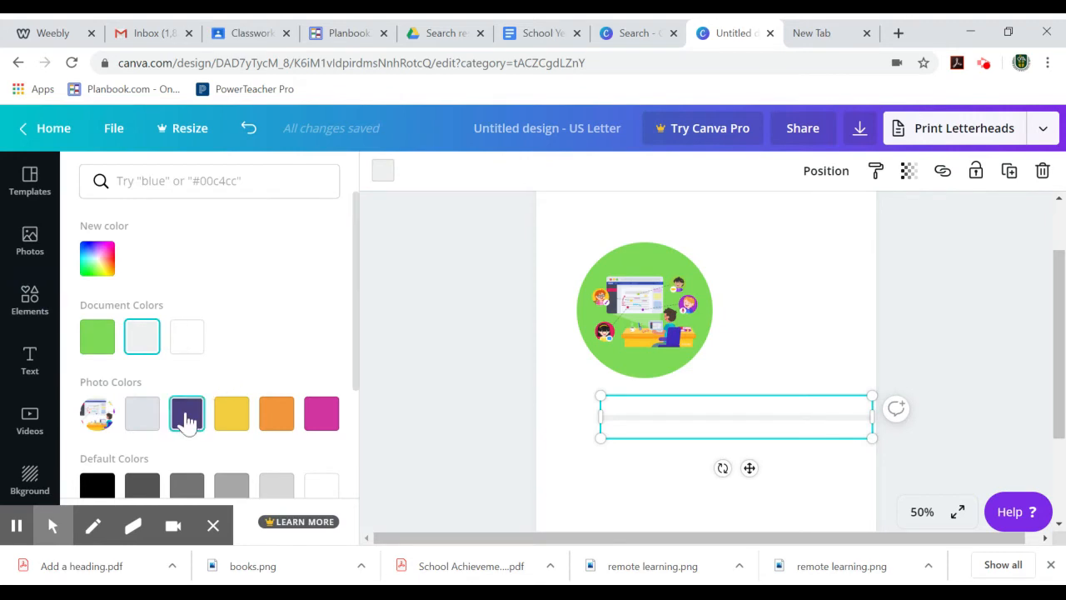
scroll(119, 391, "down", 2)
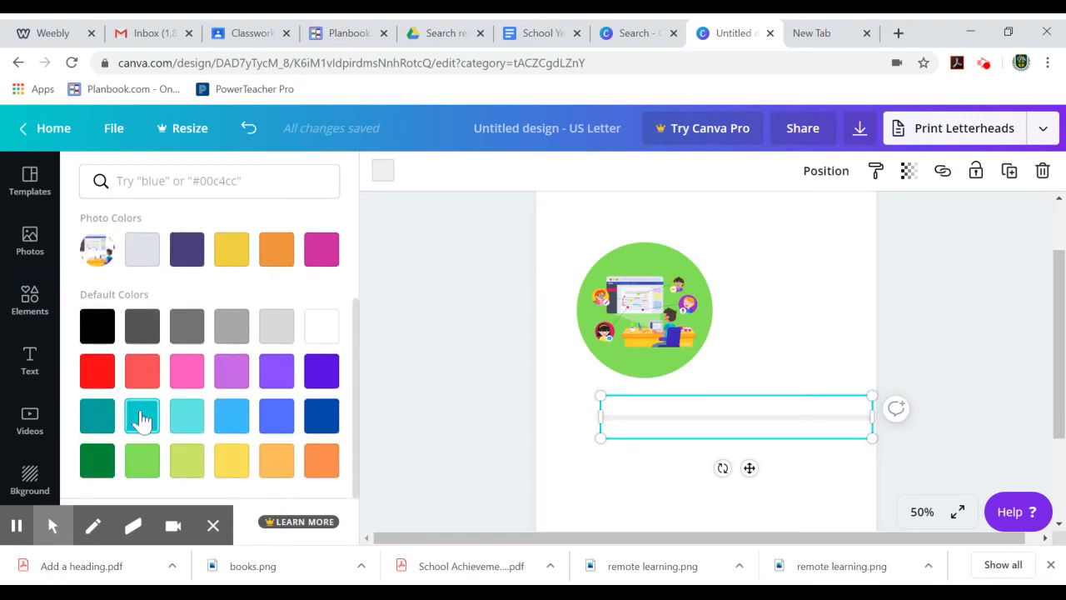
left_click(105, 472)
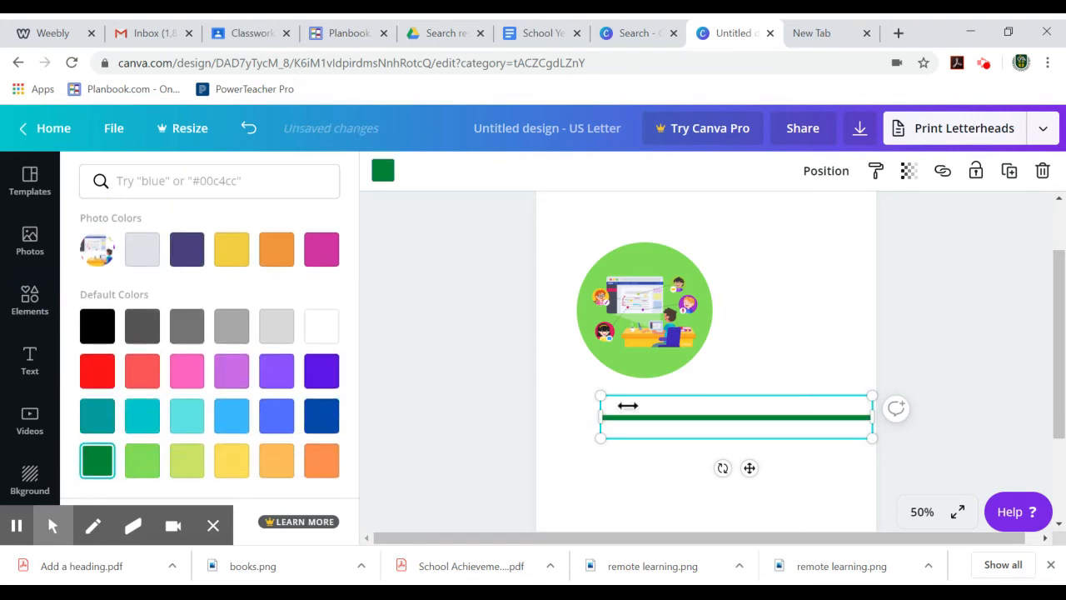
Move the line just beneath the green circle, aligned with the circle's left edge, and set its transparency to 98
left_click_drag(649, 413, 624, 394)
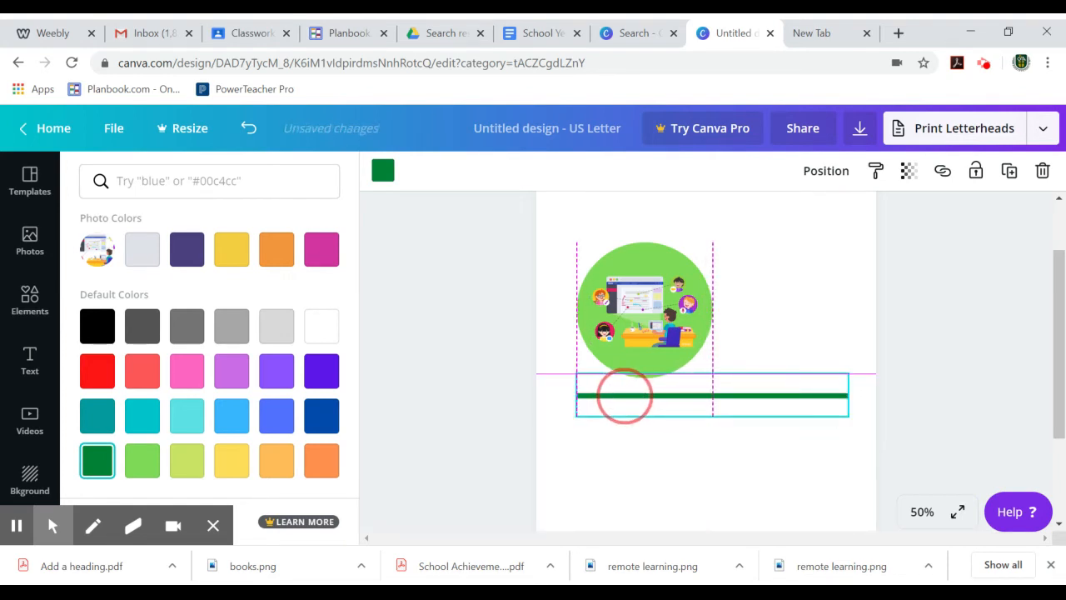
left_click_drag(624, 395, 624, 395)
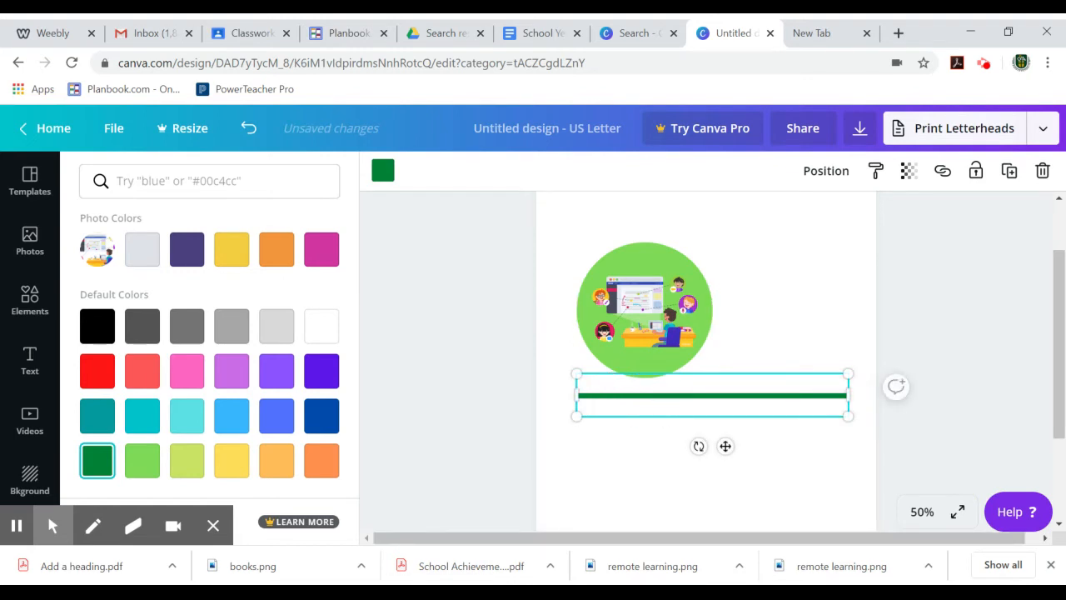
left_click(909, 171)
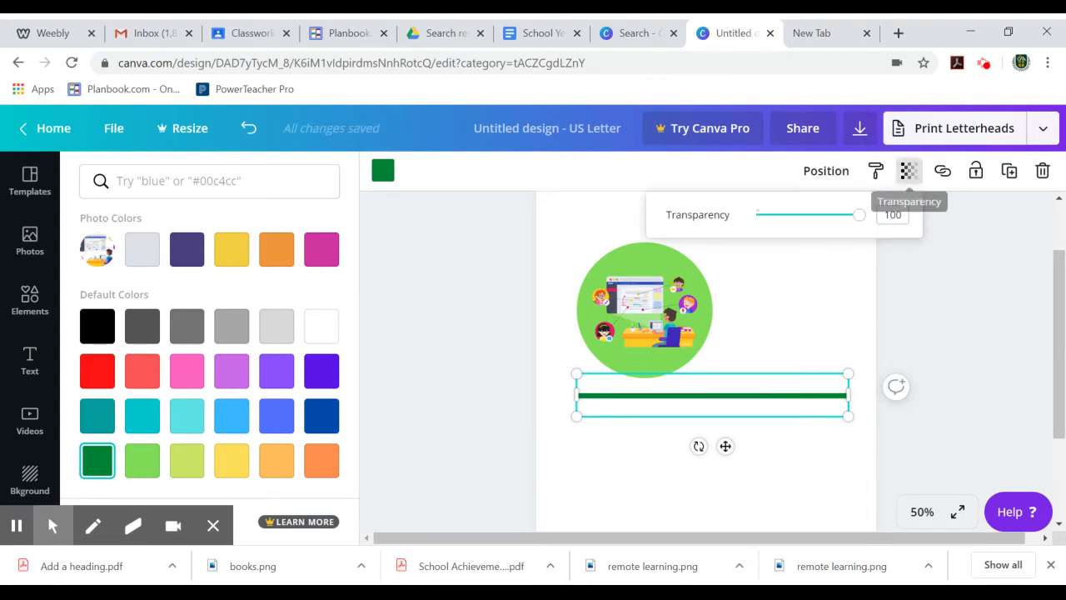
mouse_move(848, 221)
left_mouse_down()
mouse_move(805, 220)
mouse_move(858, 216)
left_mouse_up()
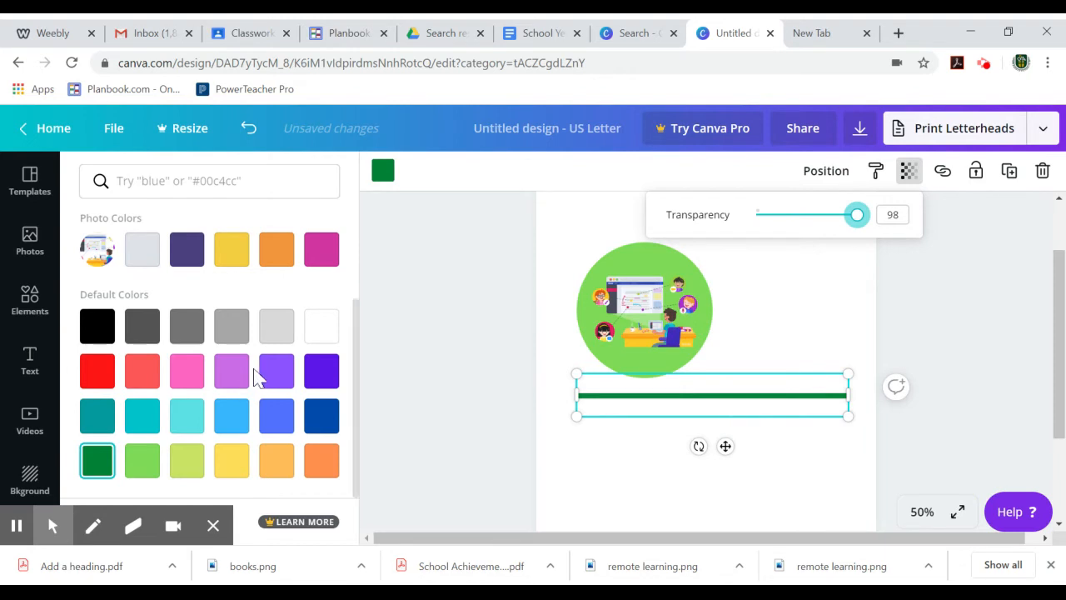
Delete the dark green line beneath the circle
left_click(32, 304)
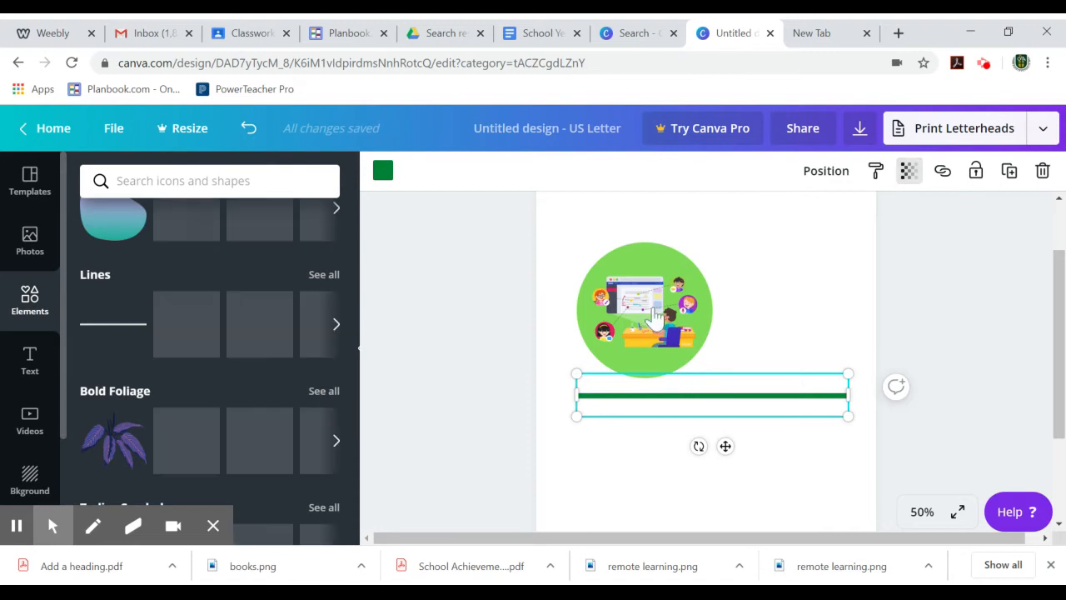
left_click(30, 363)
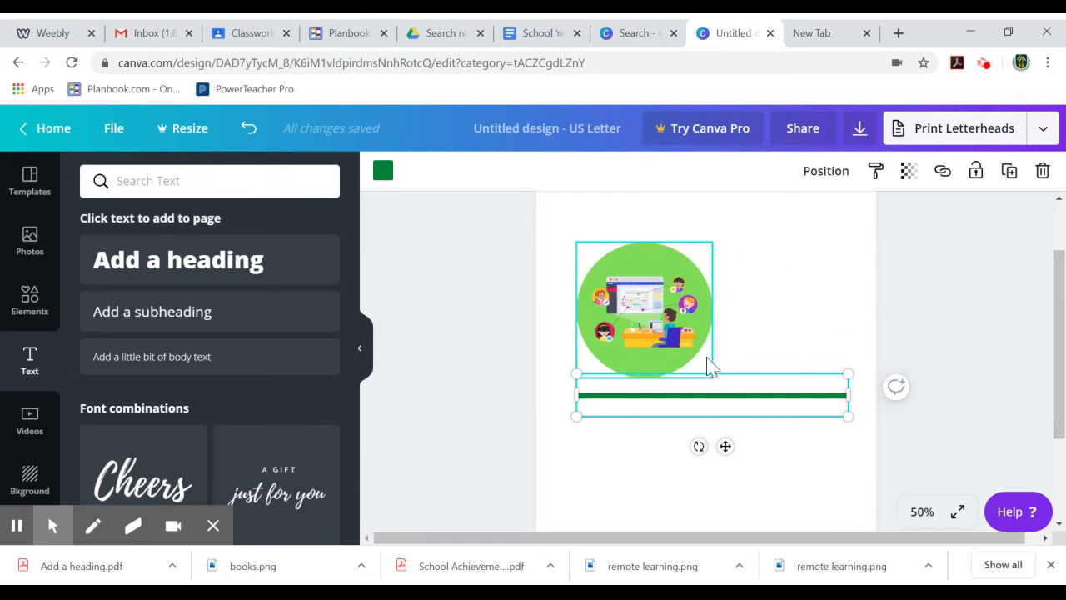
left_click(681, 404)
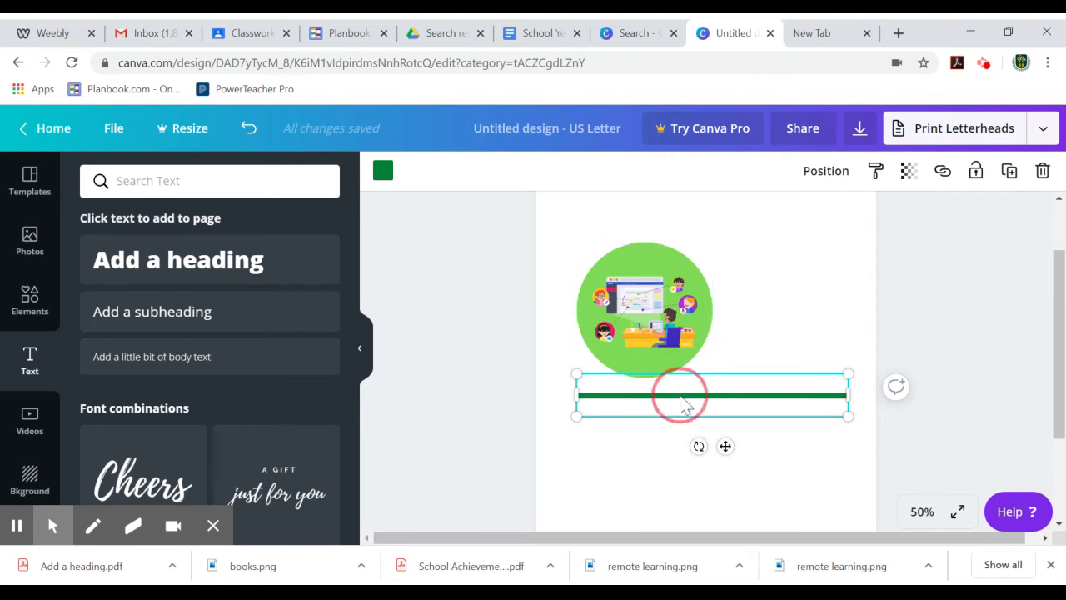
key("Delete")
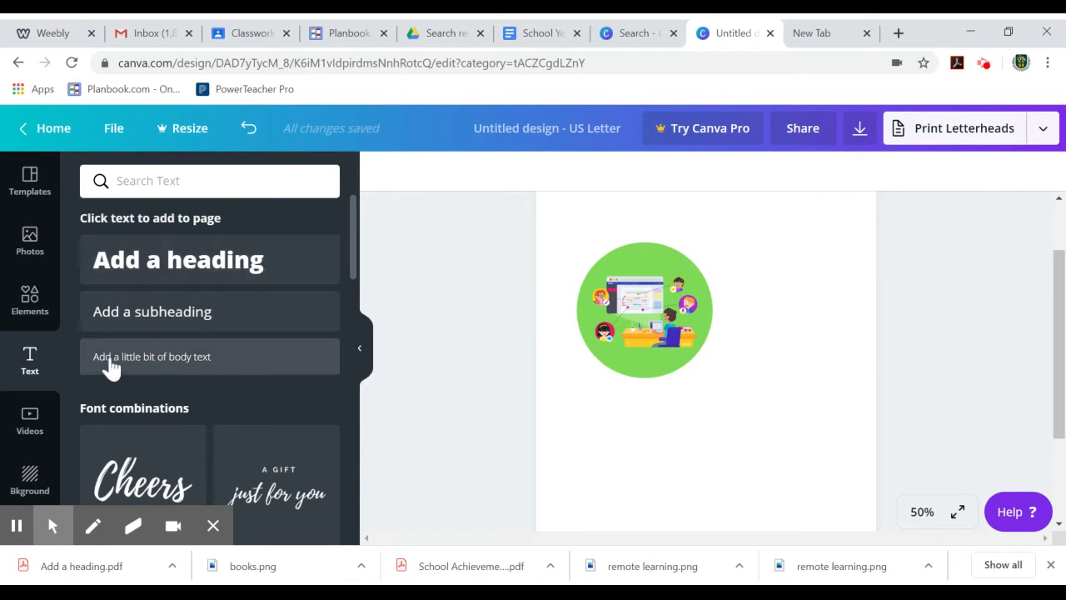
Add a heading text box to the page, keeping the placeholder text "Add a heading"
scroll(111, 358, "down", 1)
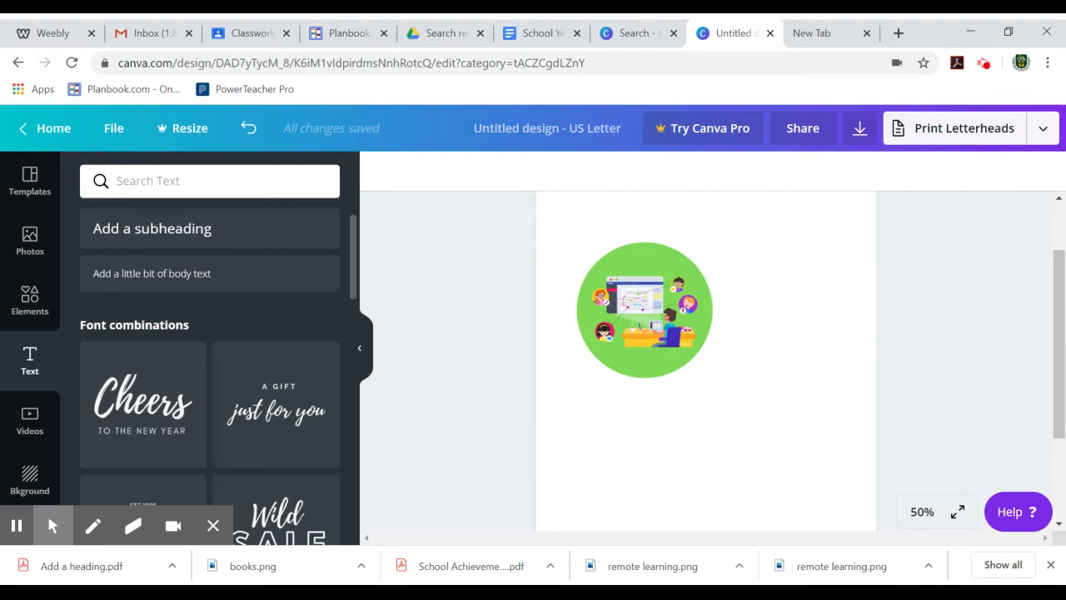
scroll(164, 392, "up", 1)
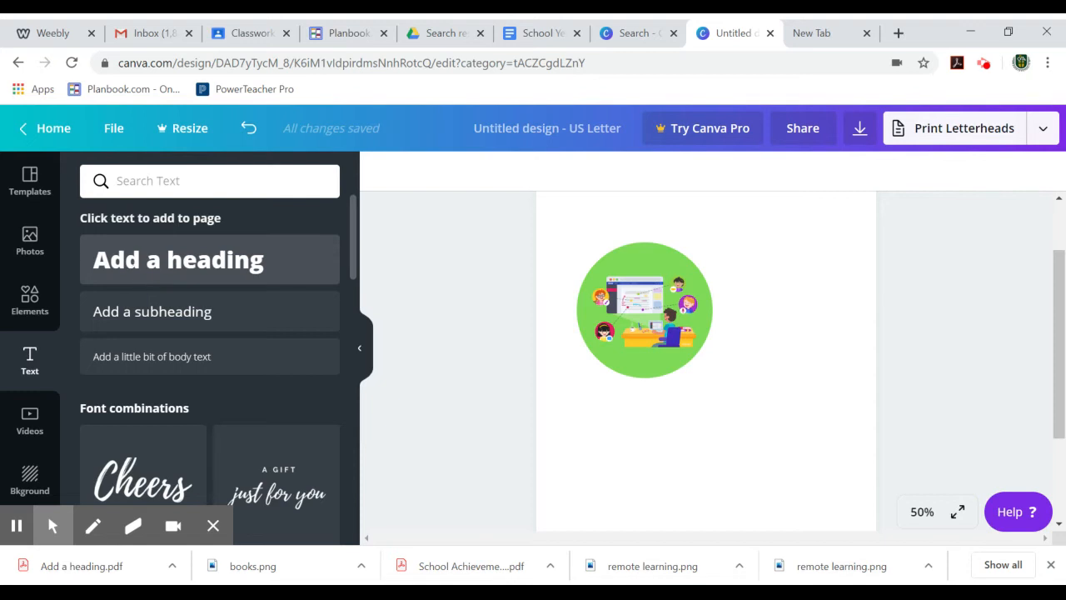
left_click(178, 259)
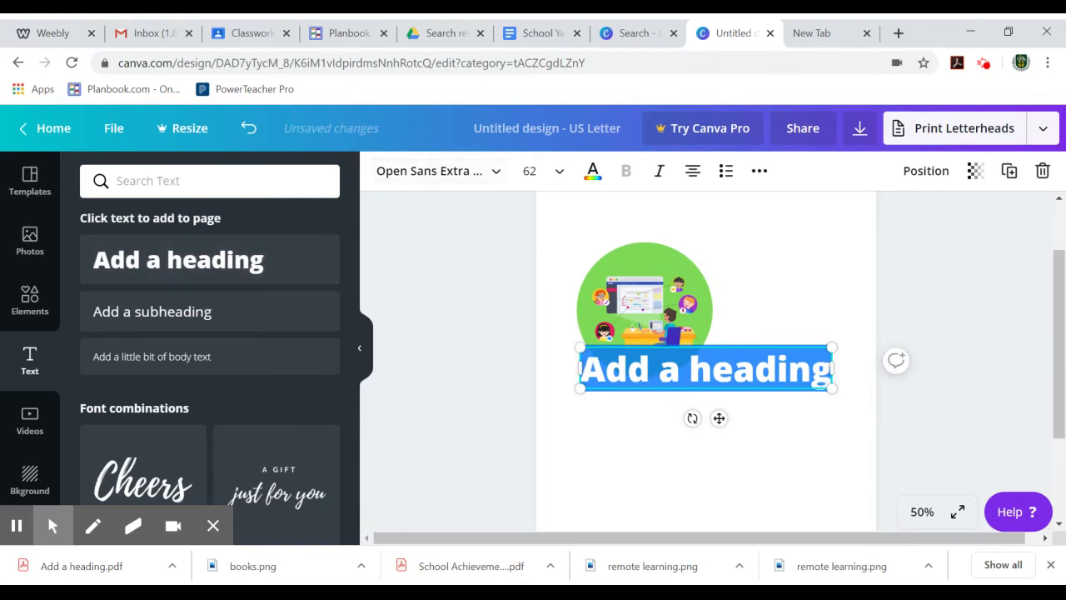
Set the heading's font to Bebas Neue and move the heading above the green circle
left_click(467, 179)
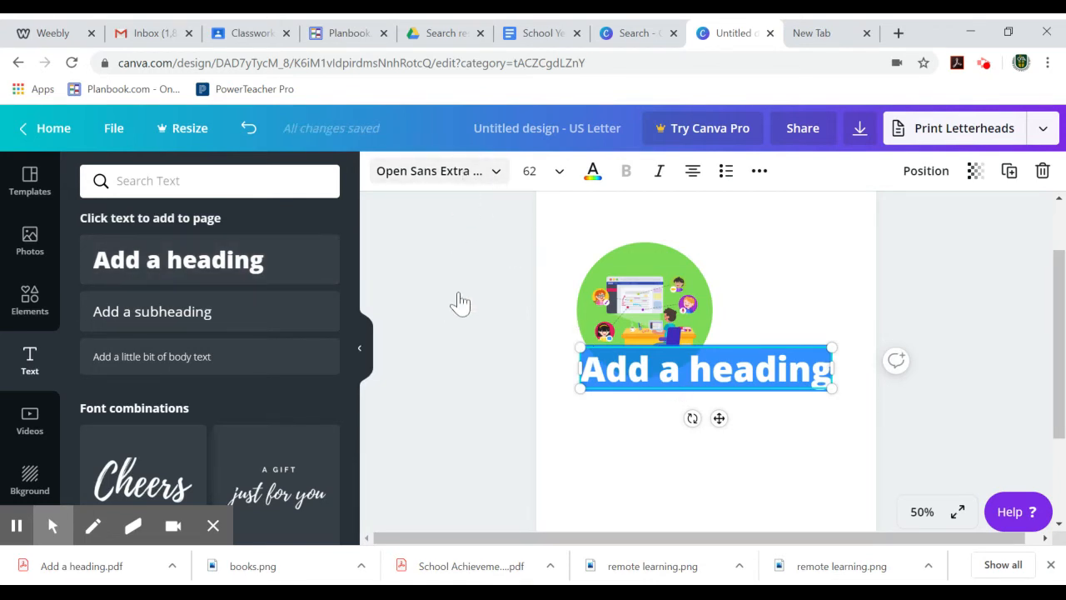
left_click(209, 290)
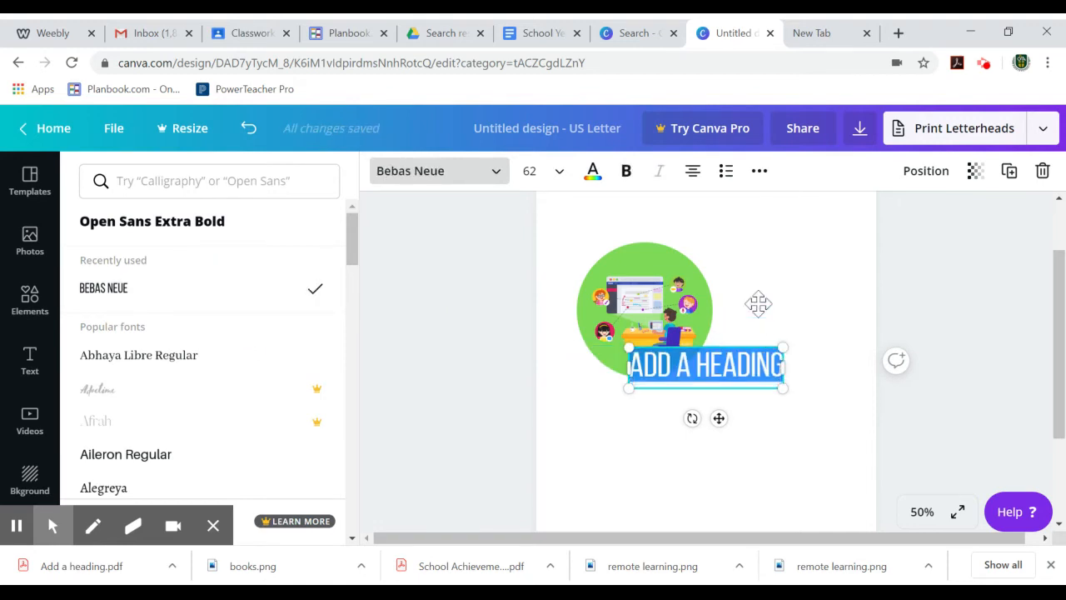
left_click_drag(754, 354, 755, 195)
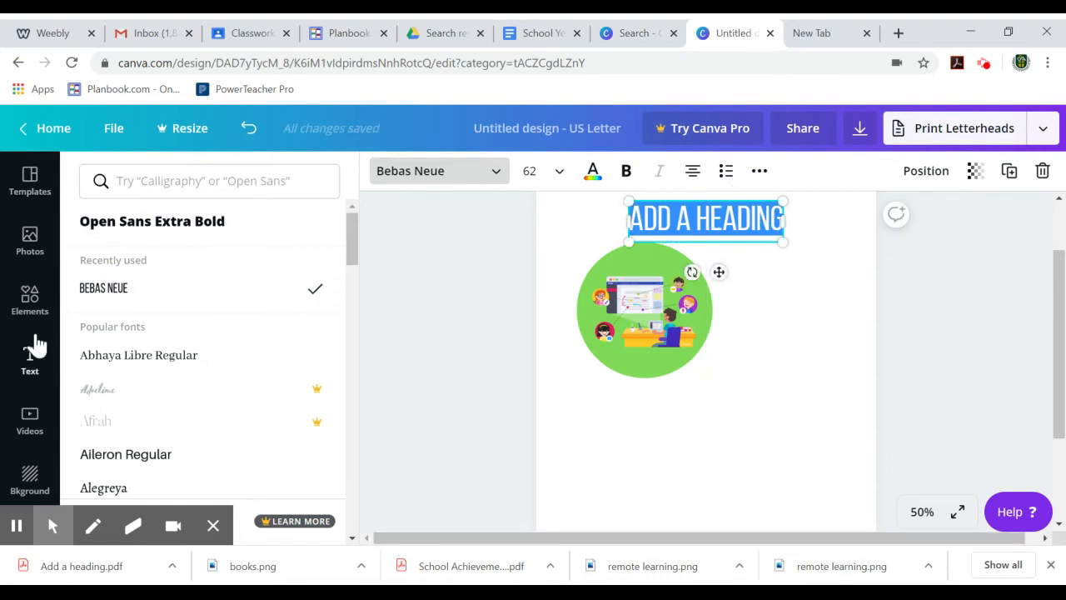
Add the "Now that your eyes are open" quote font combination to the page, scaled down and placed to the right of the green circle
left_click(31, 360)
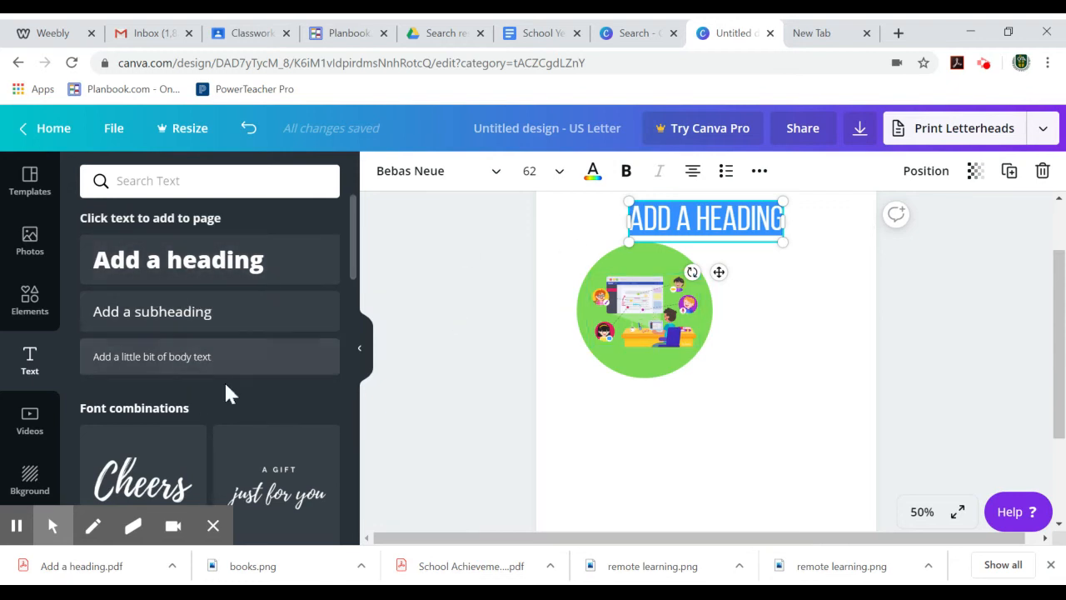
scroll(226, 377, "down", 1)
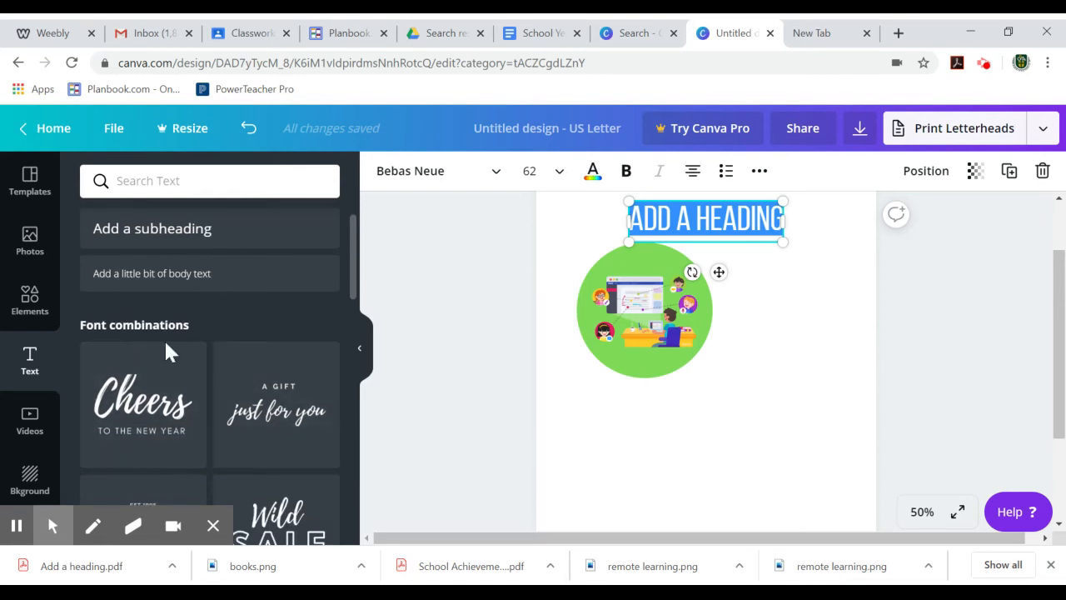
scroll(108, 328, "down", 1)
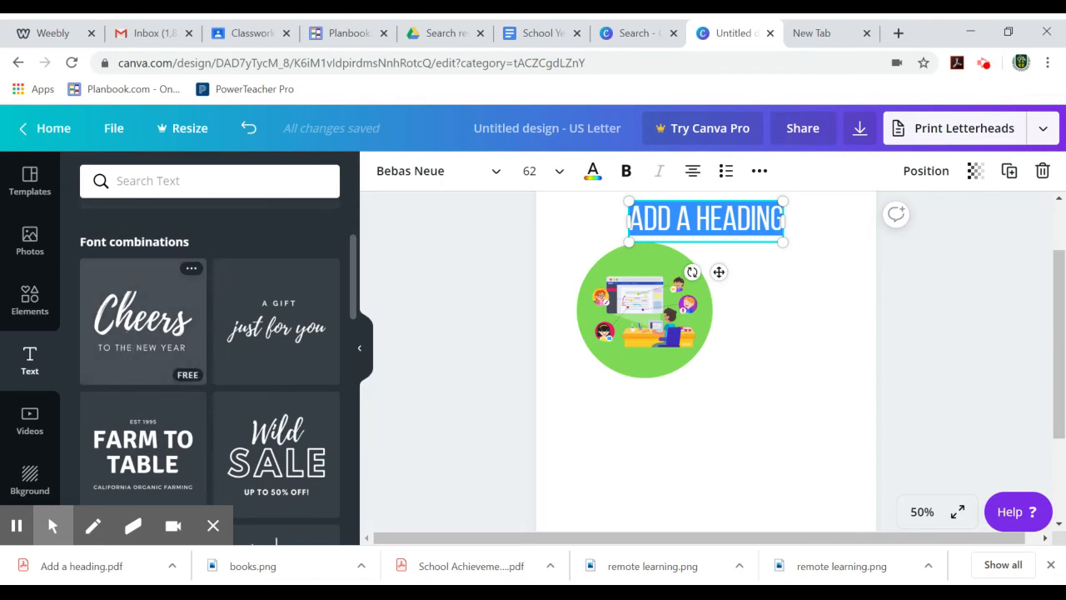
scroll(144, 333, "down", 2)
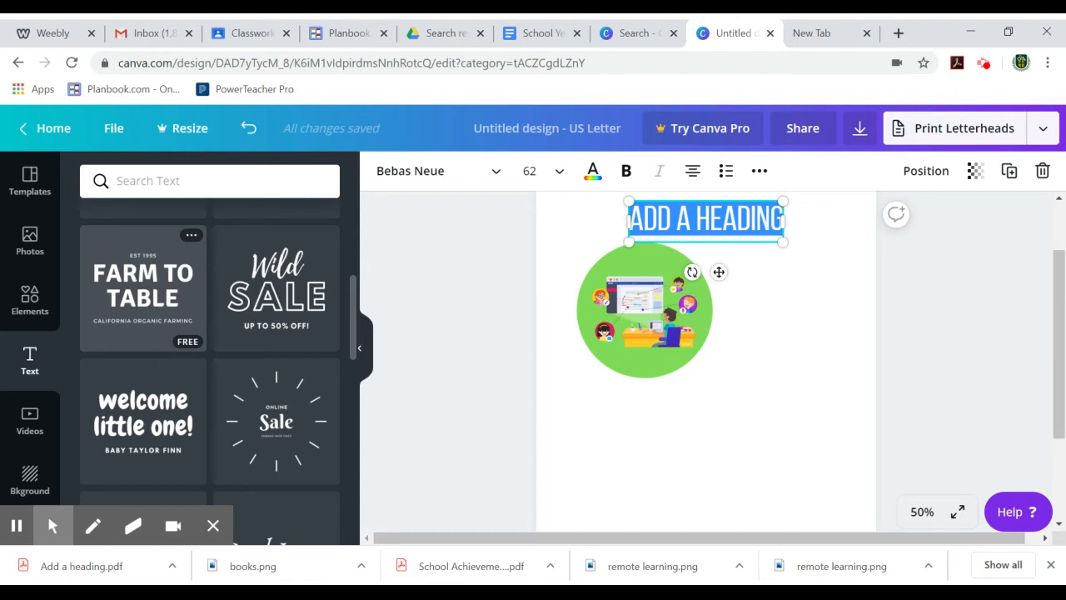
scroll(175, 380, "down", 3)
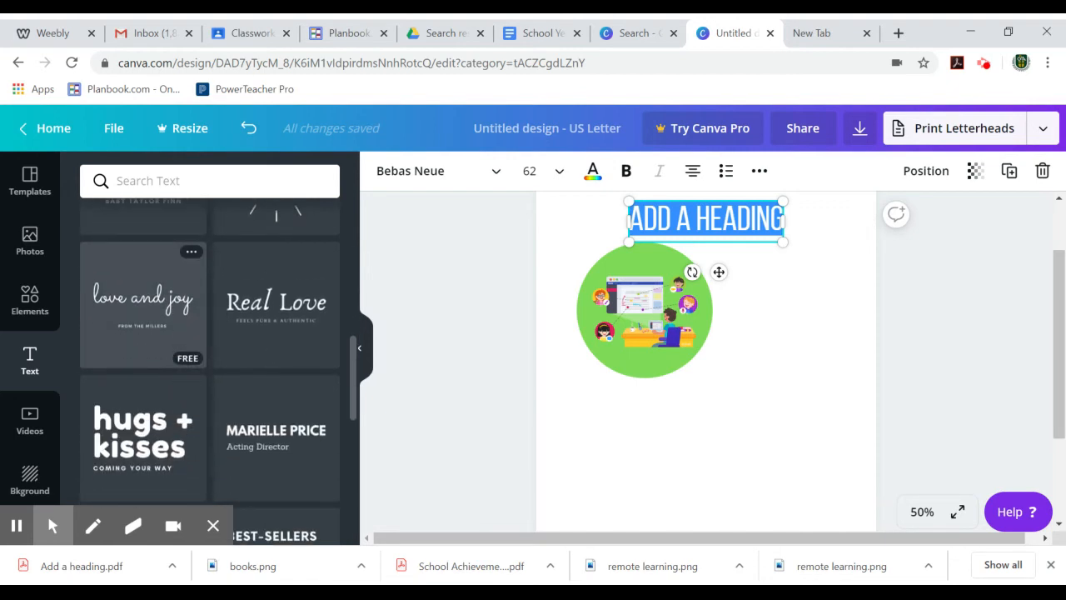
scroll(143, 392, "down", 2)
scroll(172, 387, "down", 3)
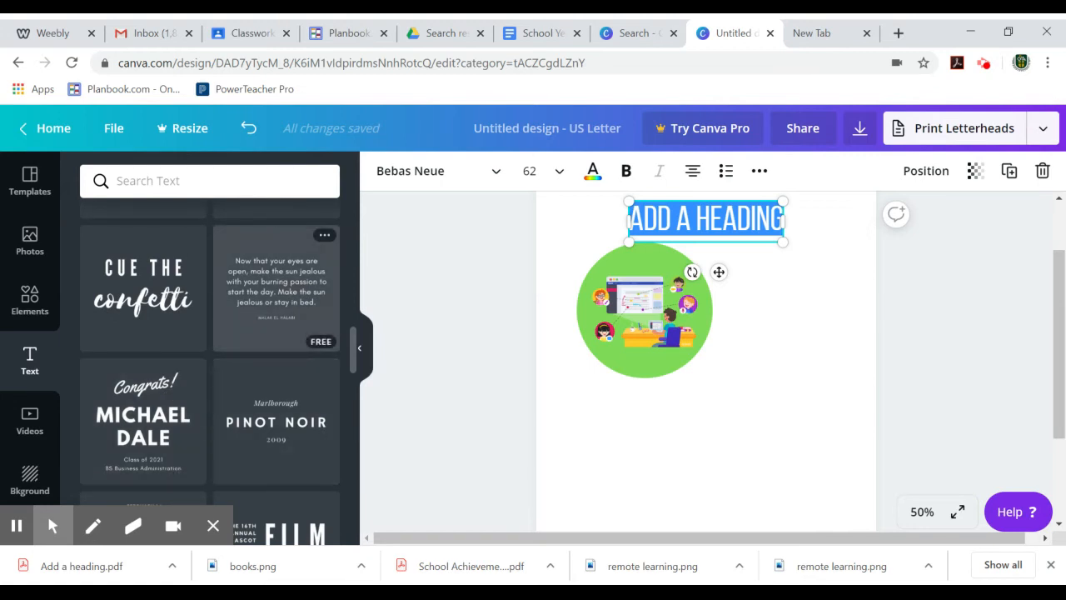
left_click(268, 293)
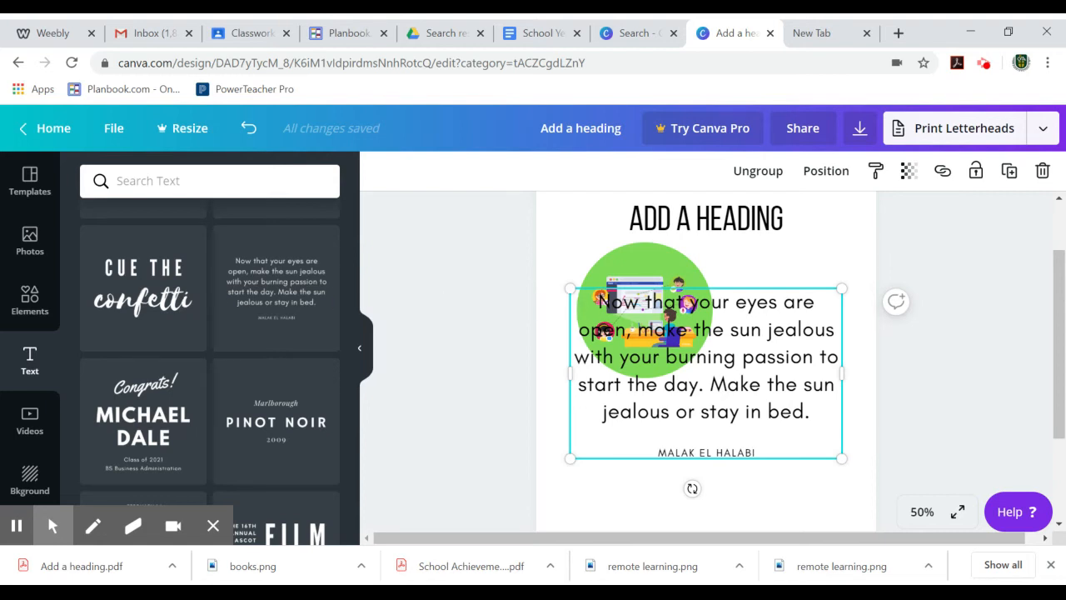
left_click_drag(570, 289, 677, 382)
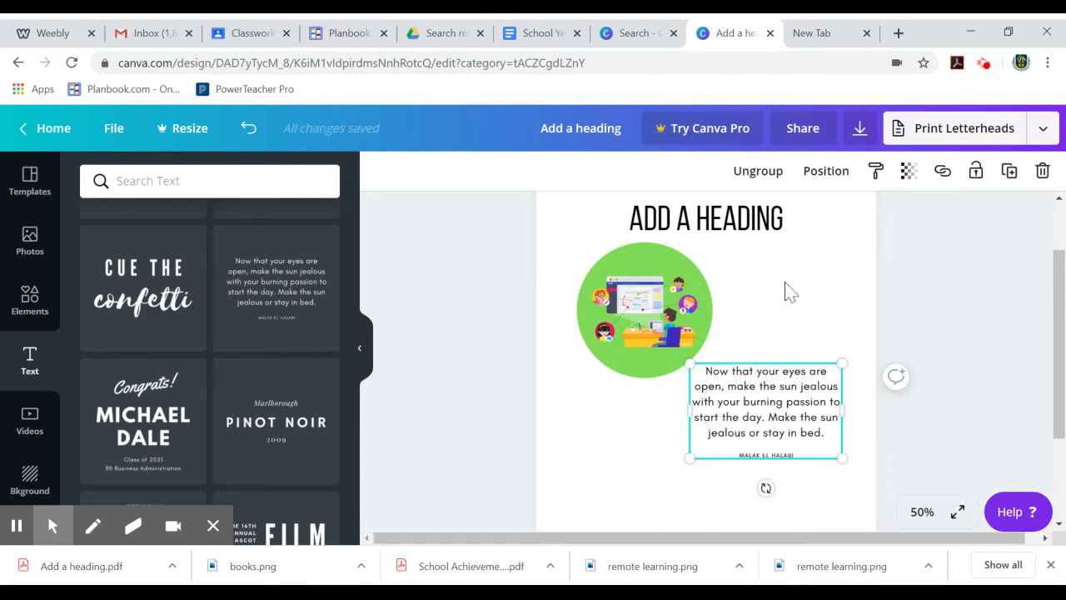
left_click_drag(753, 366, 781, 254)
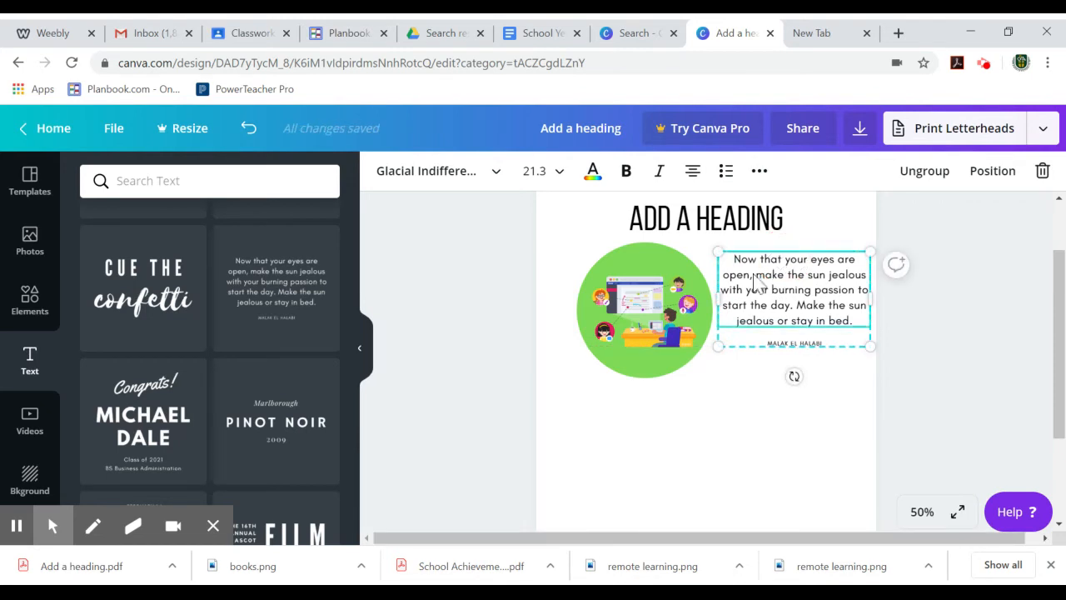
Replace the quote's main text with "This is a sample quote you can insert onto your page."
left_click(805, 286)
triple_click(753, 259)
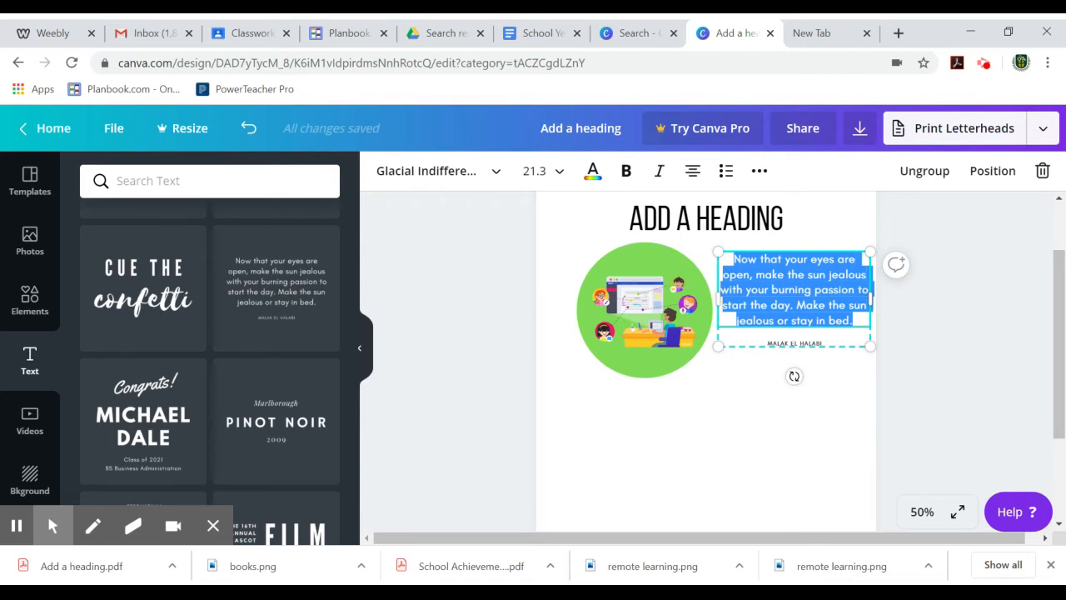
key("BackSpace")
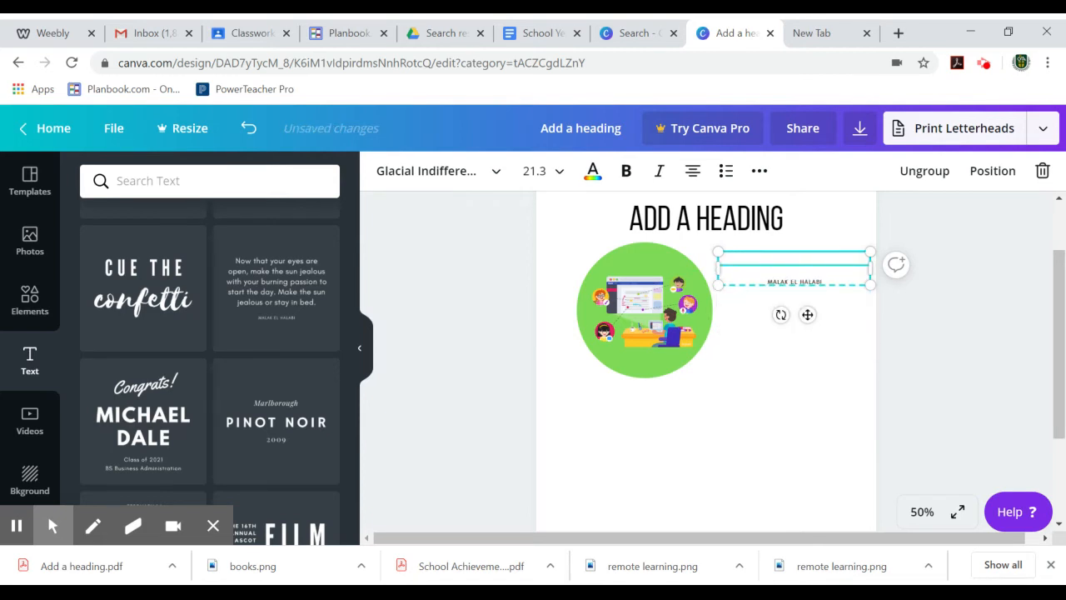
type("This is a sample quote you c")
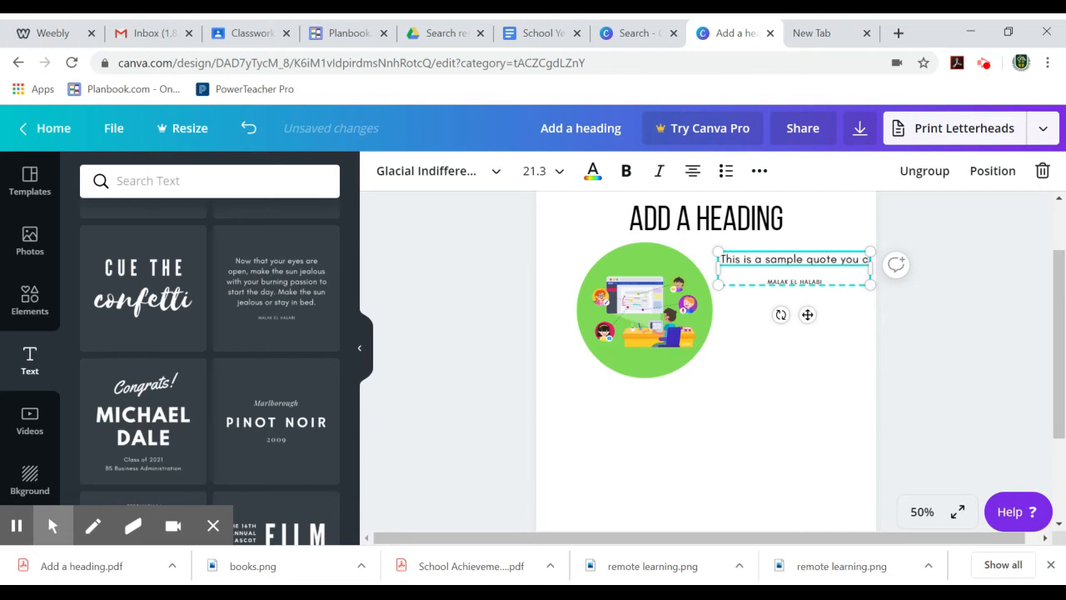
type("an insert onto your page.")
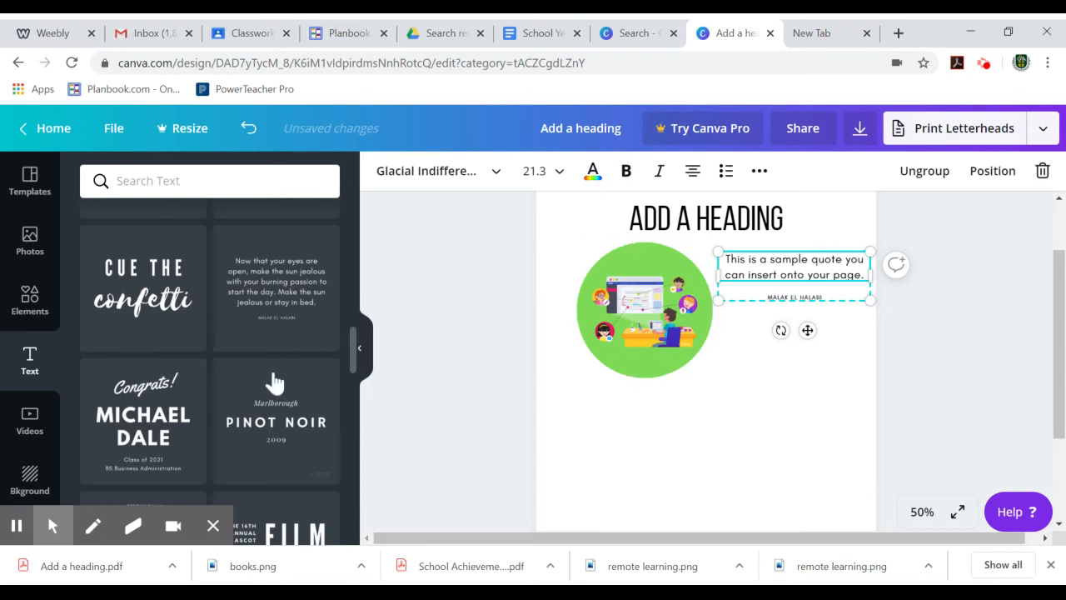
Look through more of the font combinations and review the whole page from its heading to its lower end
scroll(274, 380, "down", 5)
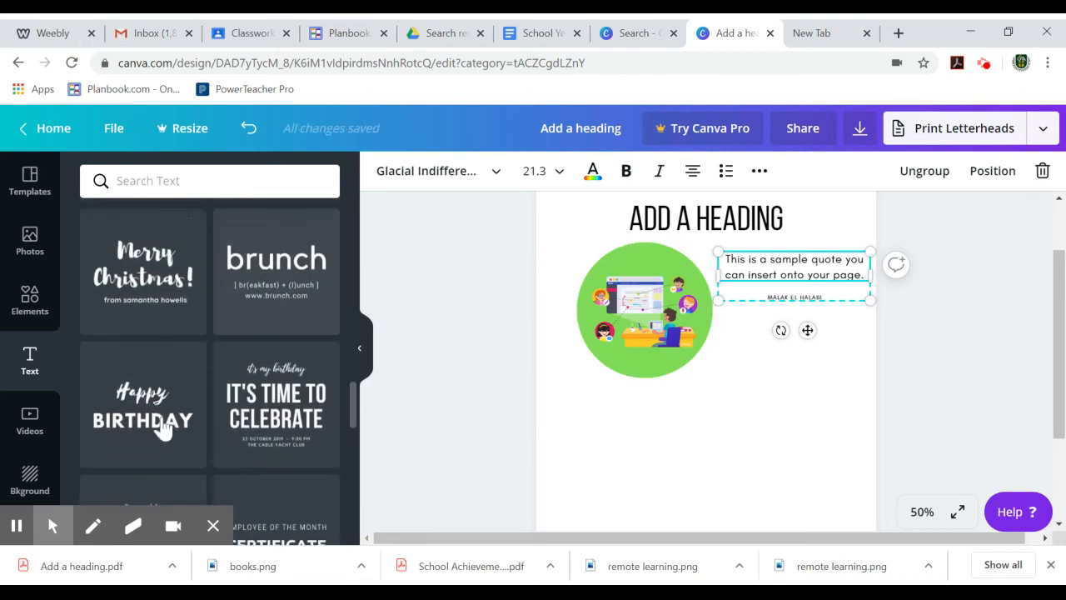
scroll(242, 429, "down", 2)
scroll(245, 428, "down", 1)
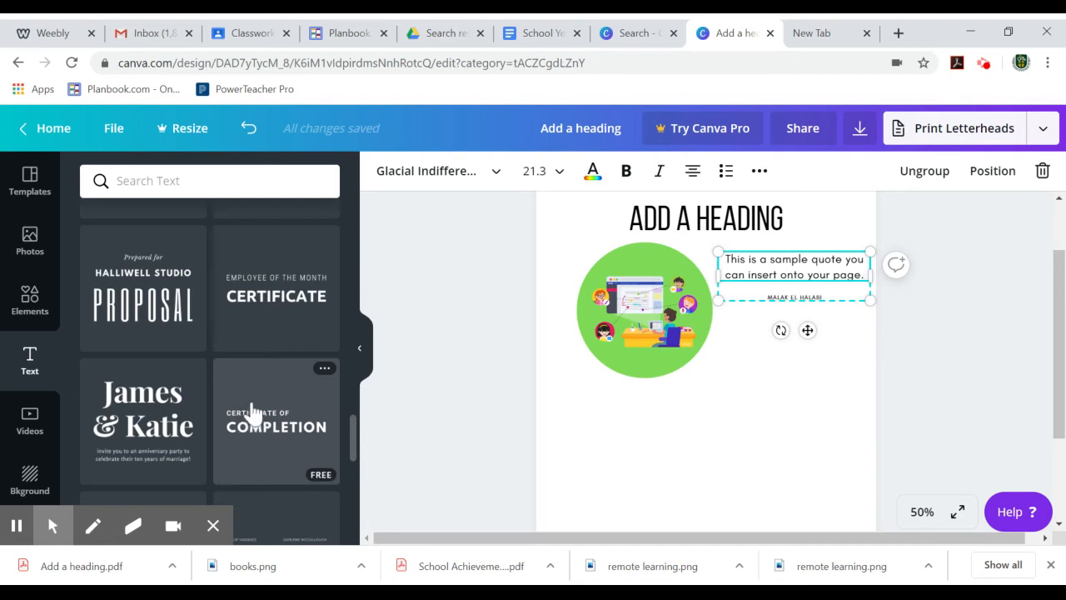
scroll(255, 413, "down", 1)
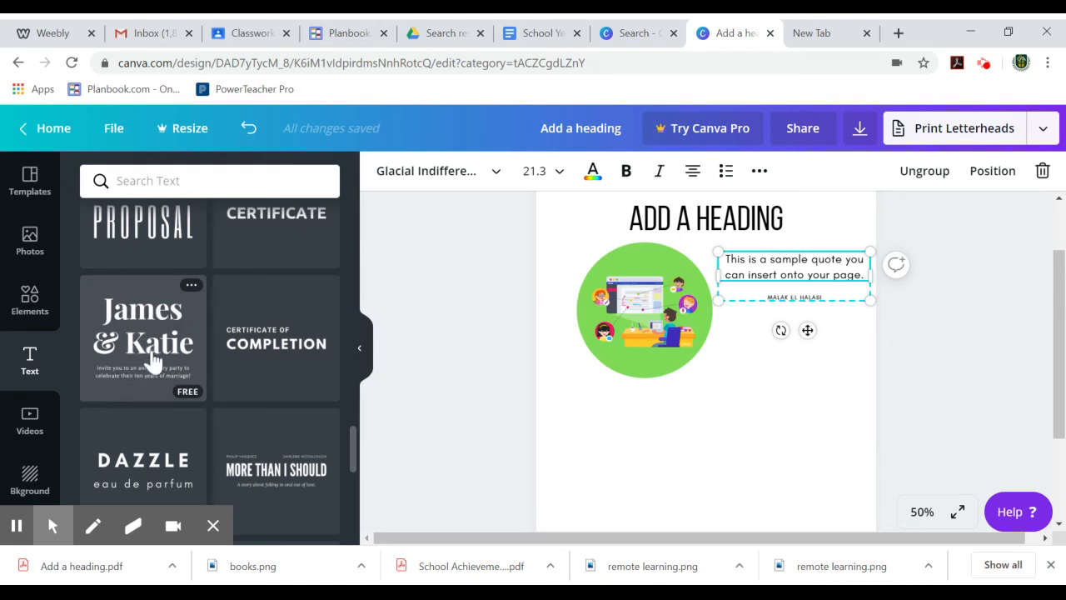
scroll(154, 360, "down", 4)
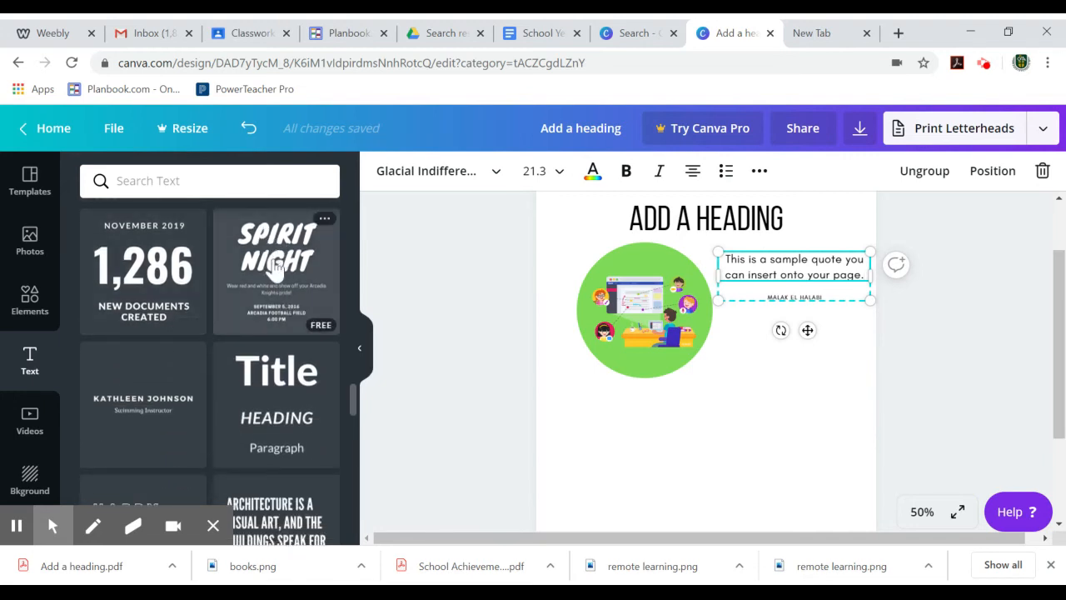
scroll(286, 400, "down", 2)
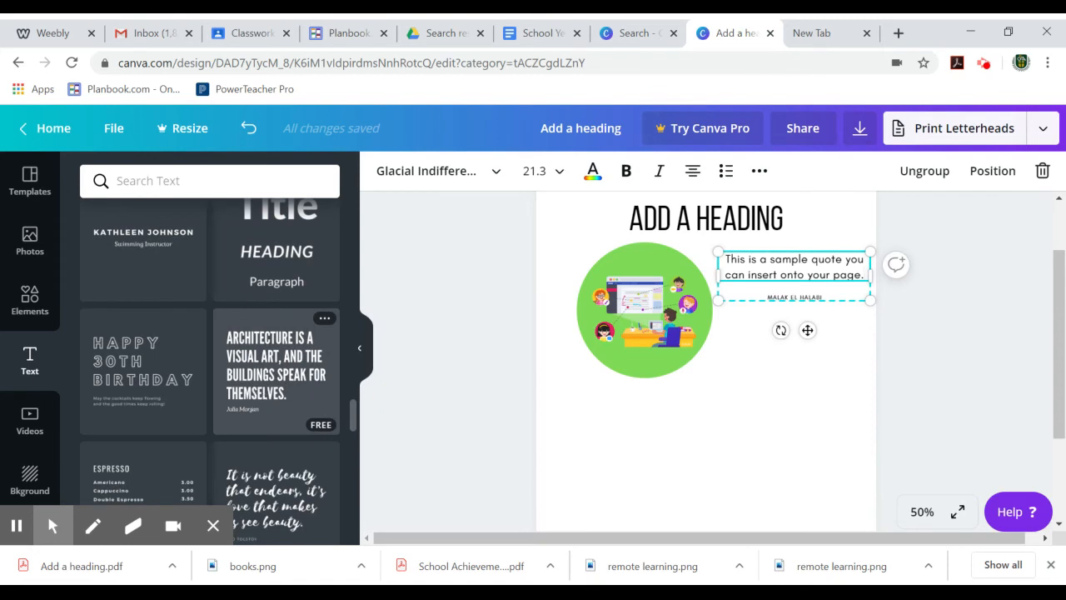
left_click(912, 309)
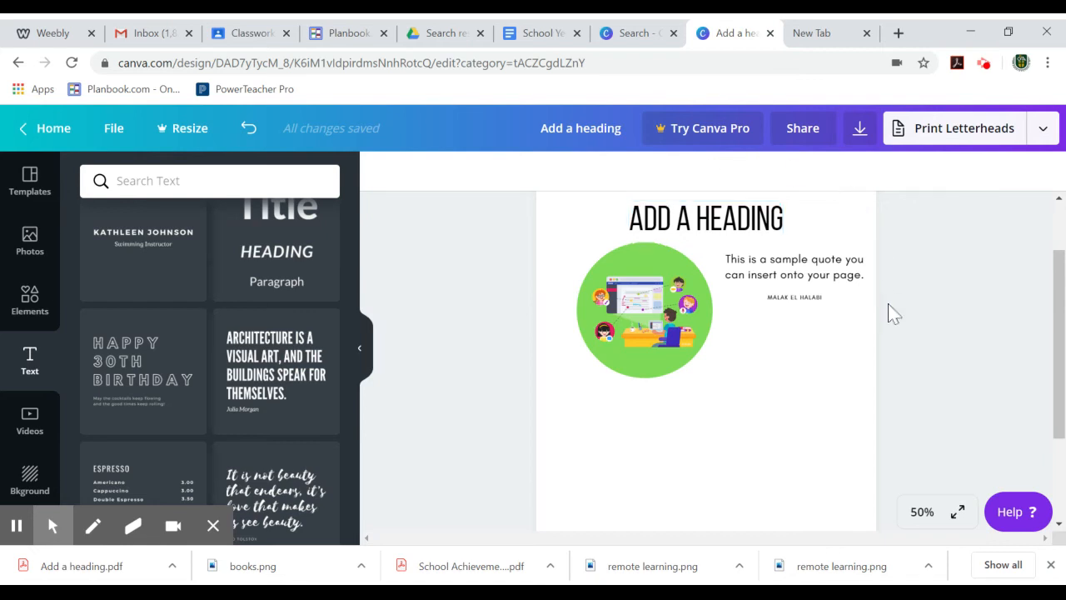
scroll(885, 308, "down", 3)
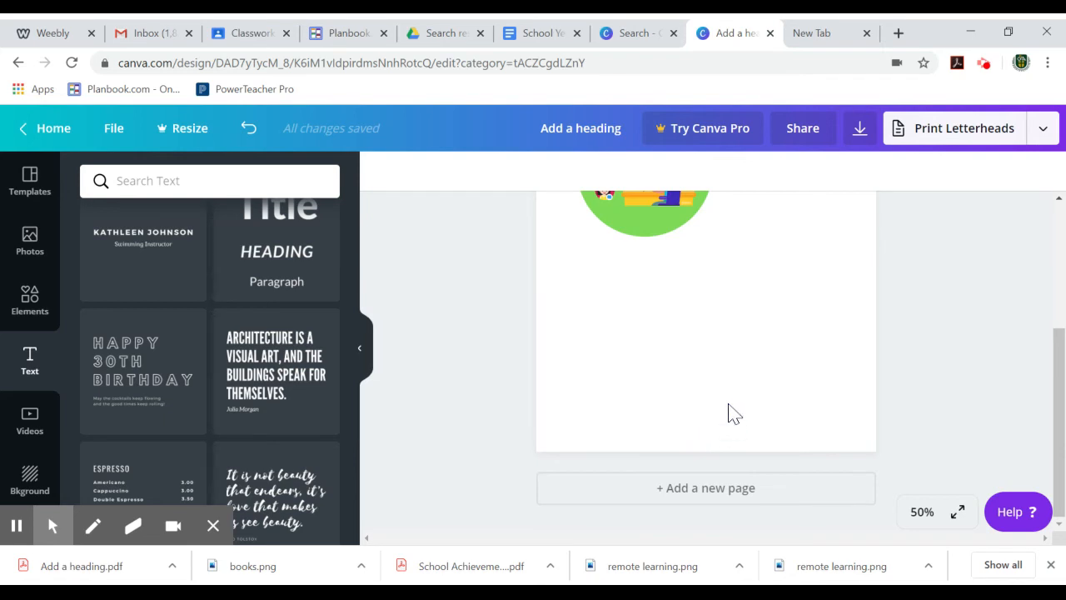
scroll(730, 412, "up", 3)
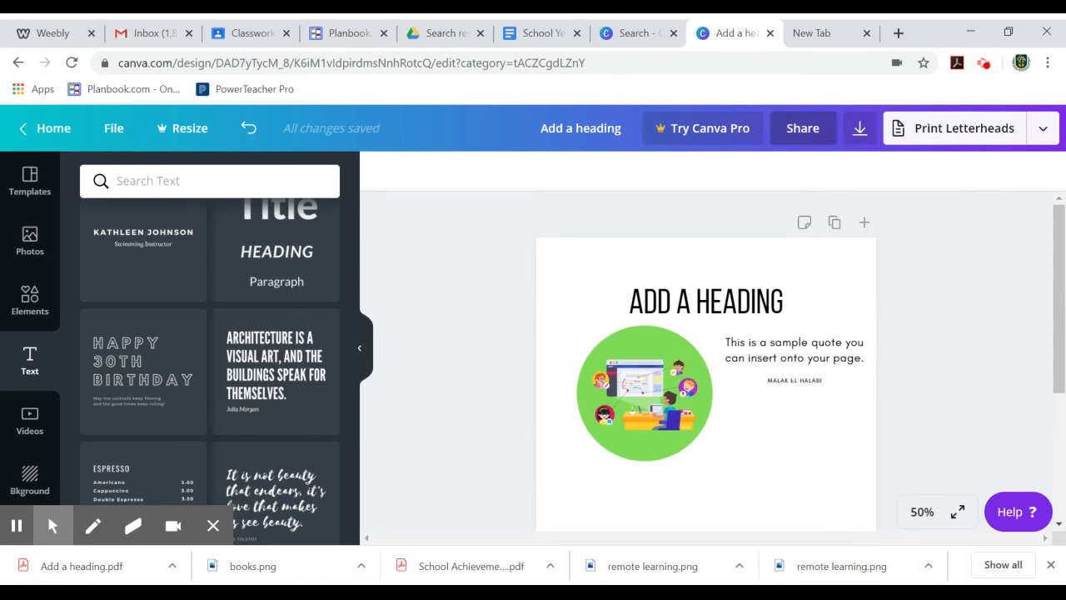
Set the design's link sharing to view and copy the share link
left_click(815, 134)
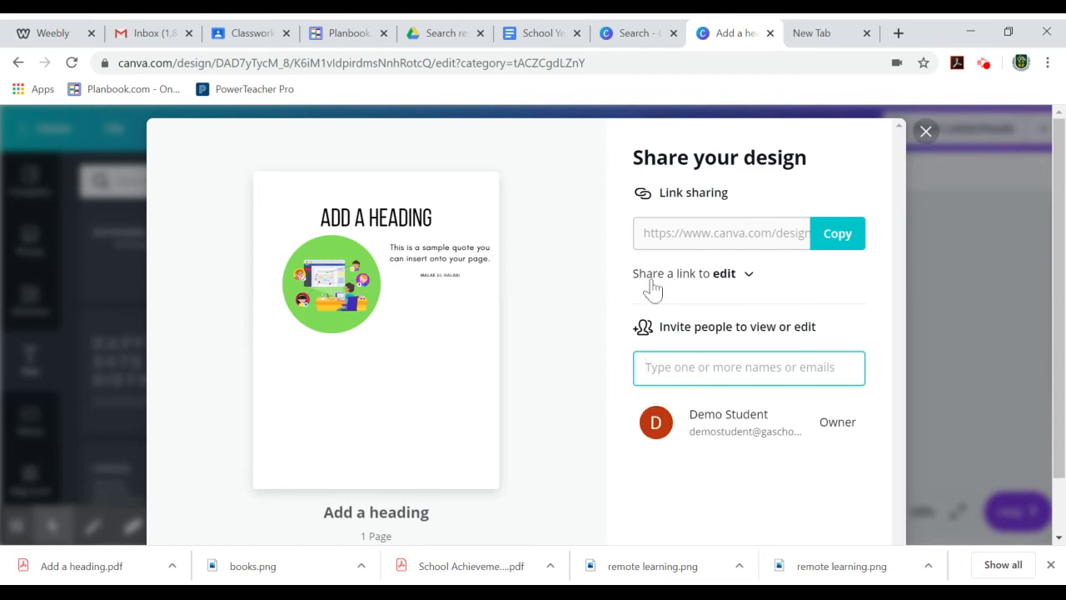
left_click(746, 278)
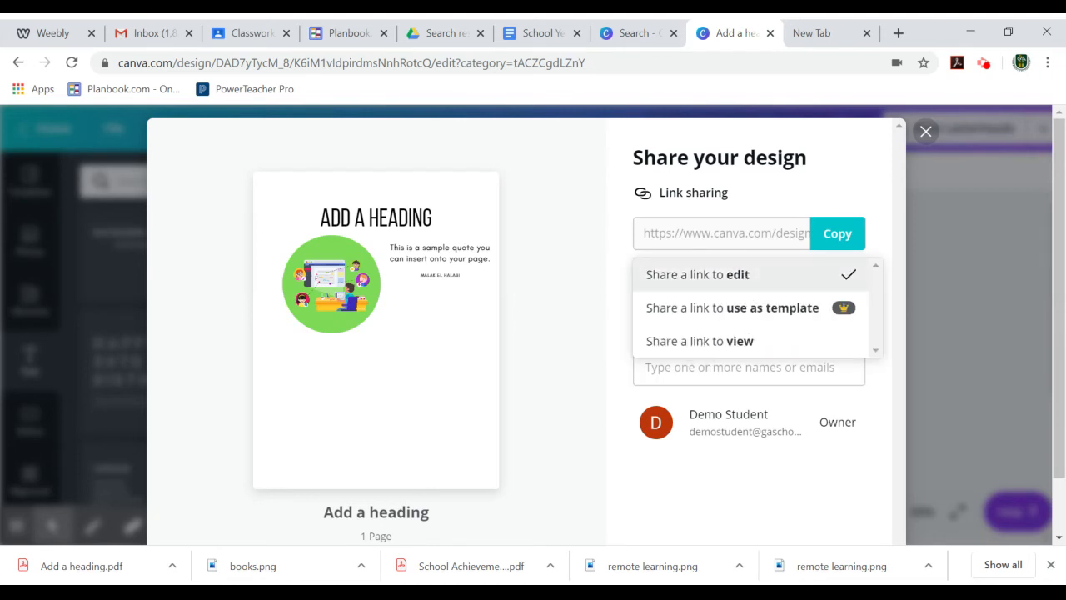
left_click(707, 350)
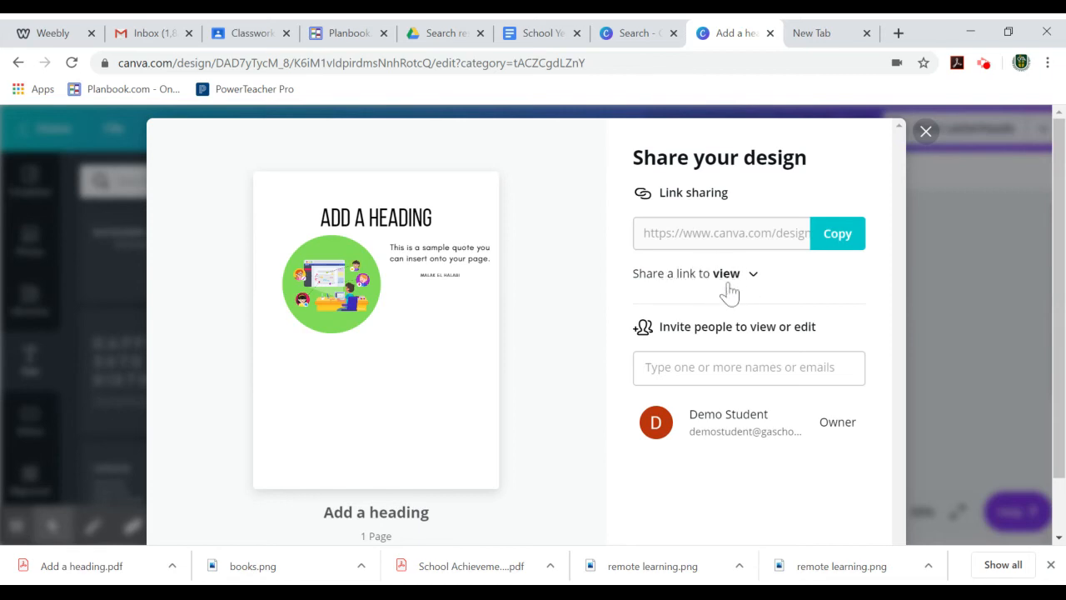
left_click(840, 243)
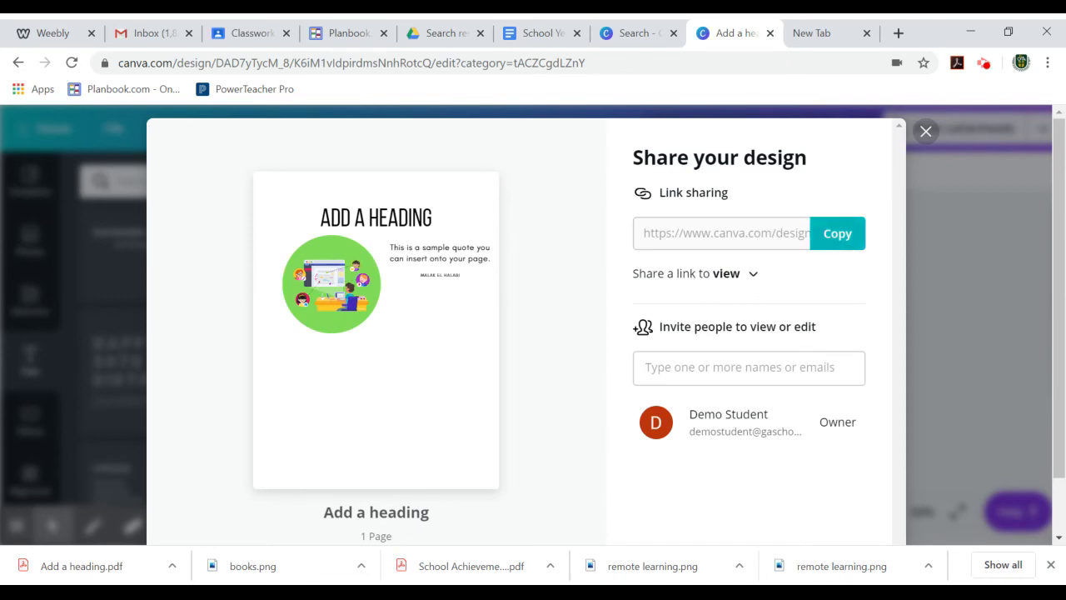
left_click(843, 250)
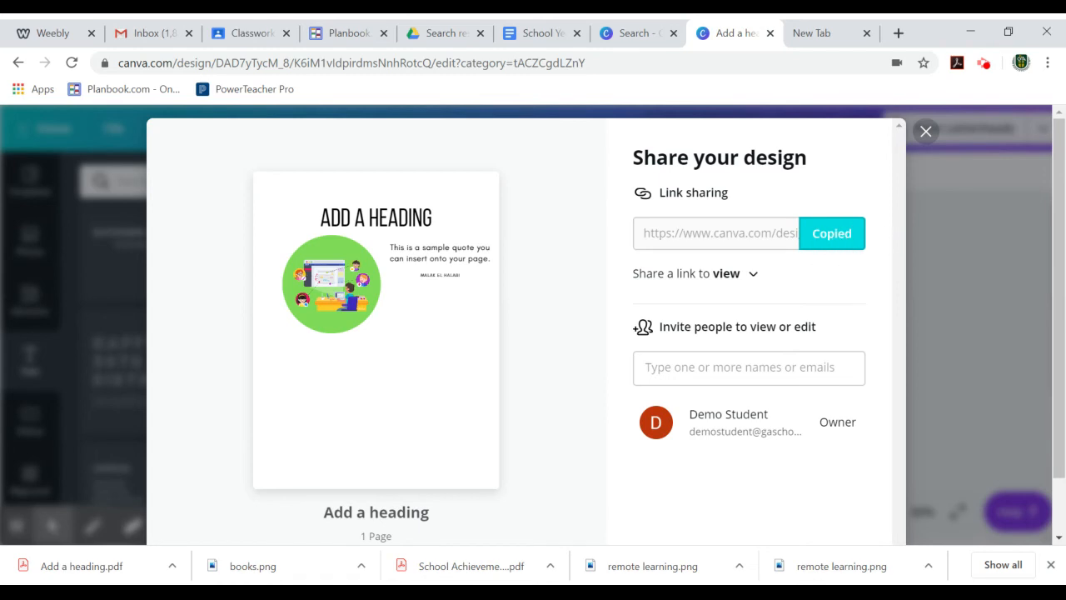
Switch to Google Classroom, change to the demo student account, and open the classwork of the Remote Learning 2020 class
left_click(230, 38)
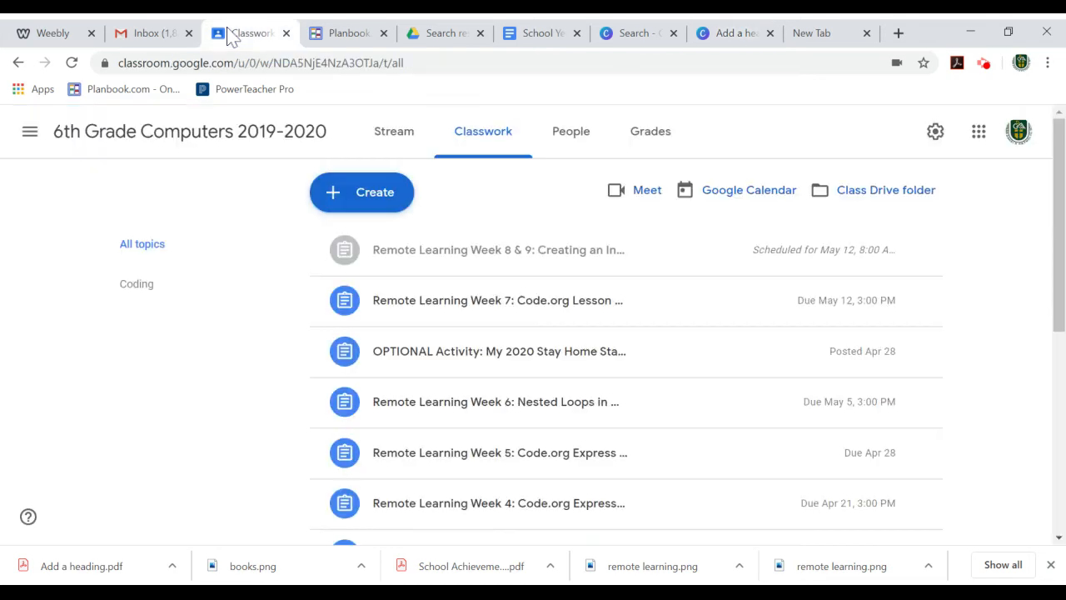
left_click(1027, 132)
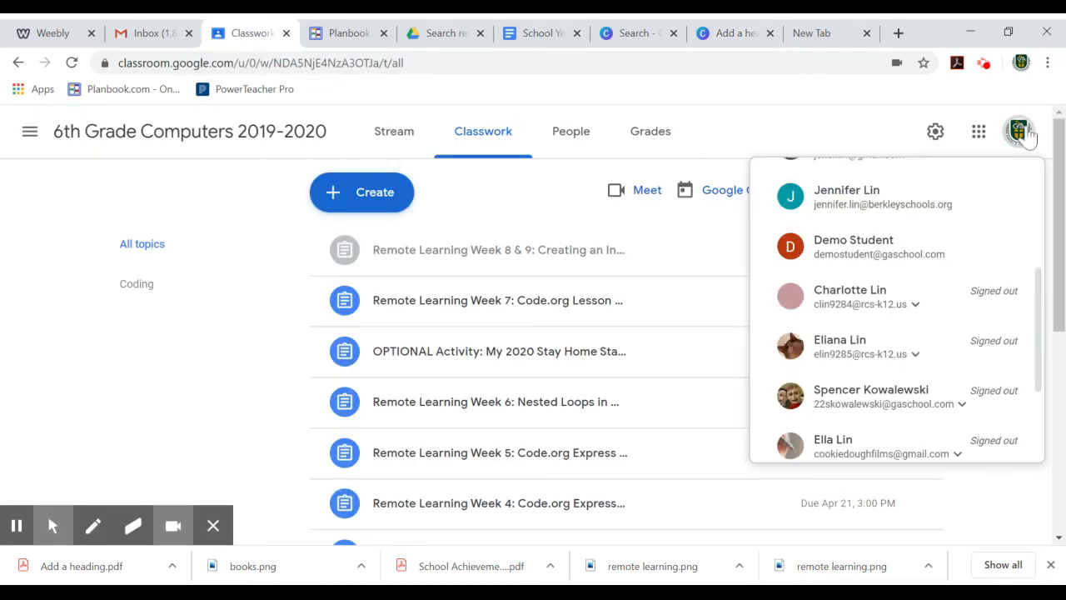
left_click(886, 250)
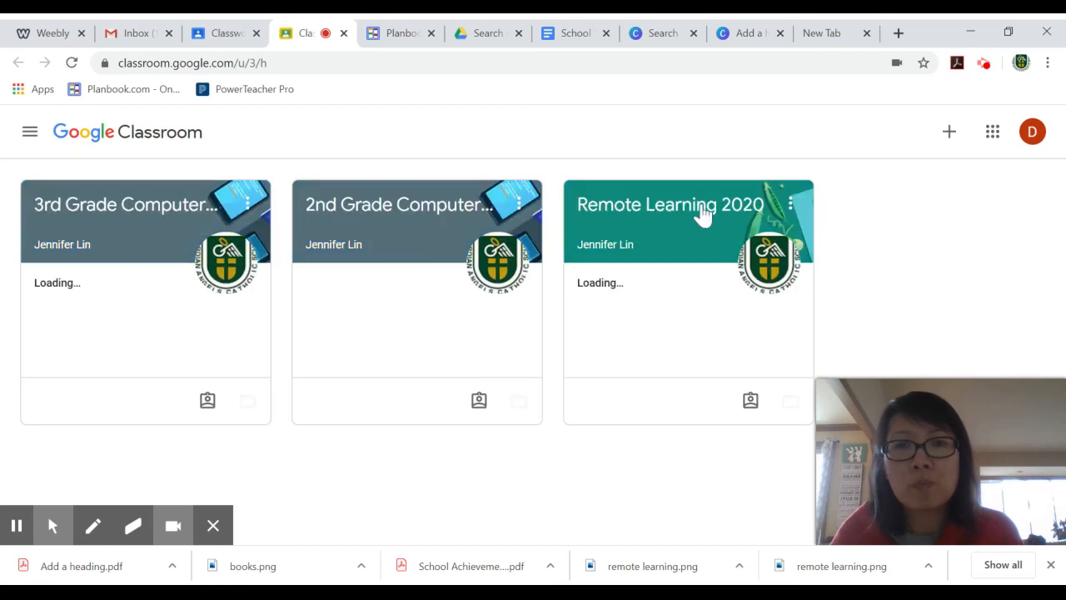
left_click(699, 218)
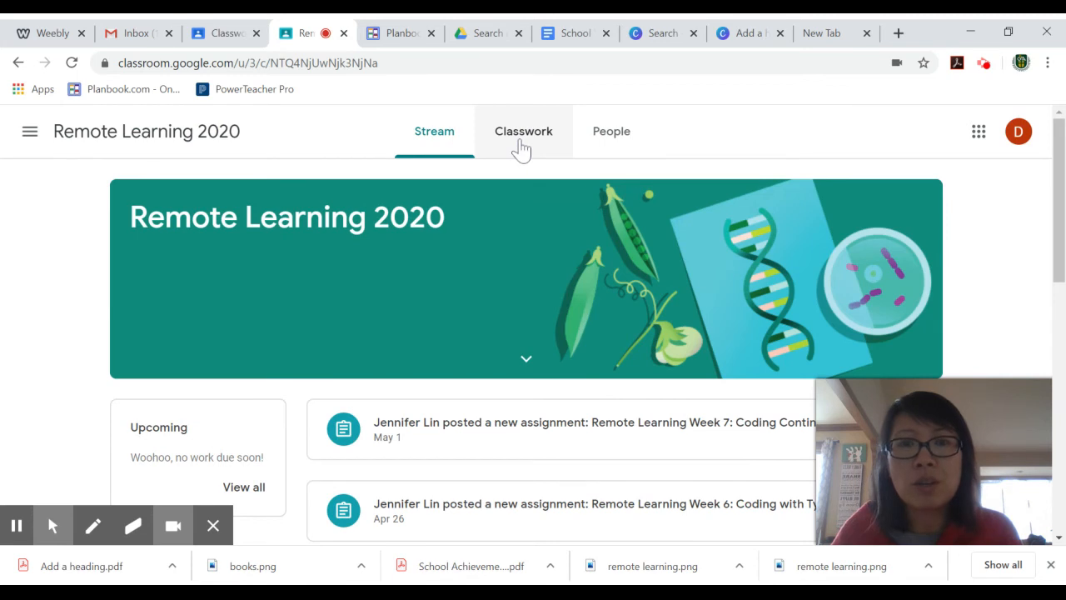
left_click(521, 148)
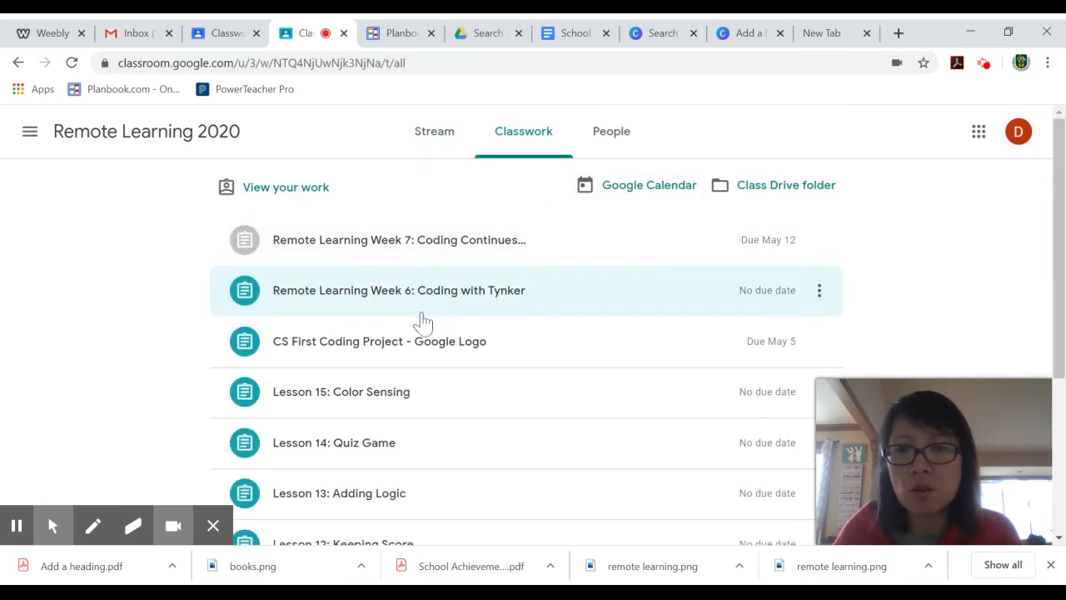
Open the full details of the assignment "Remote Learning Week 6: Coding with Tynker"
scroll(423, 324, "down", 3)
scroll(425, 333, "up", 1)
scroll(425, 333, "up", 2)
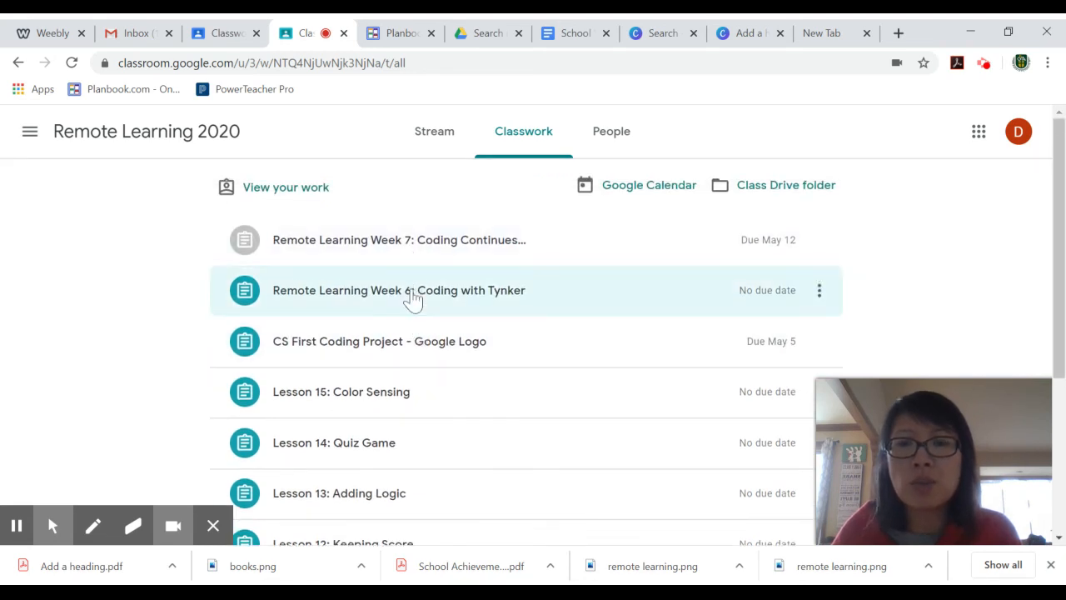
left_click(404, 308)
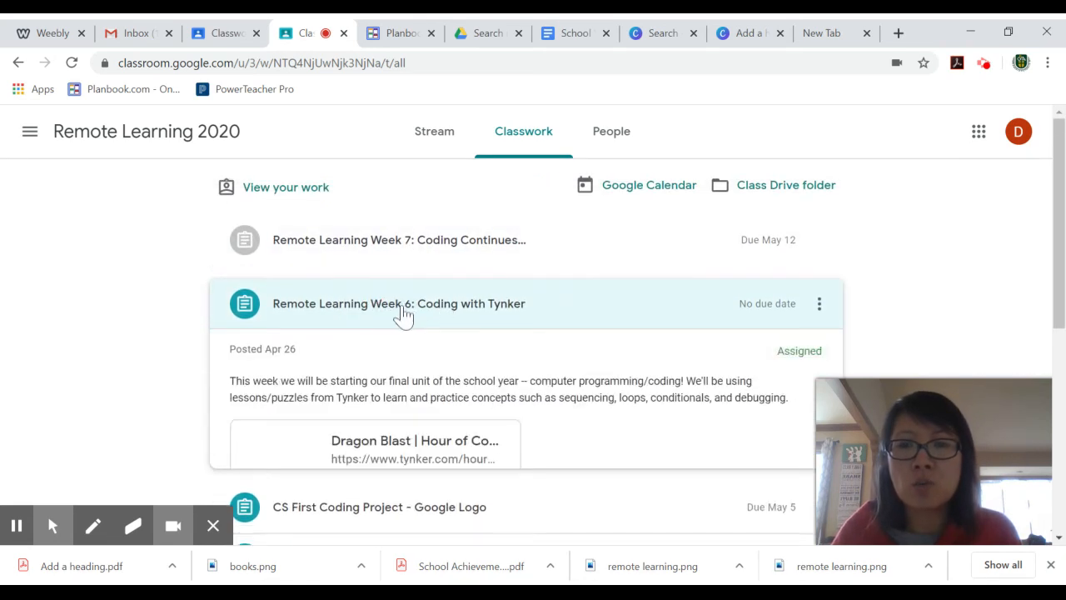
left_click(306, 521)
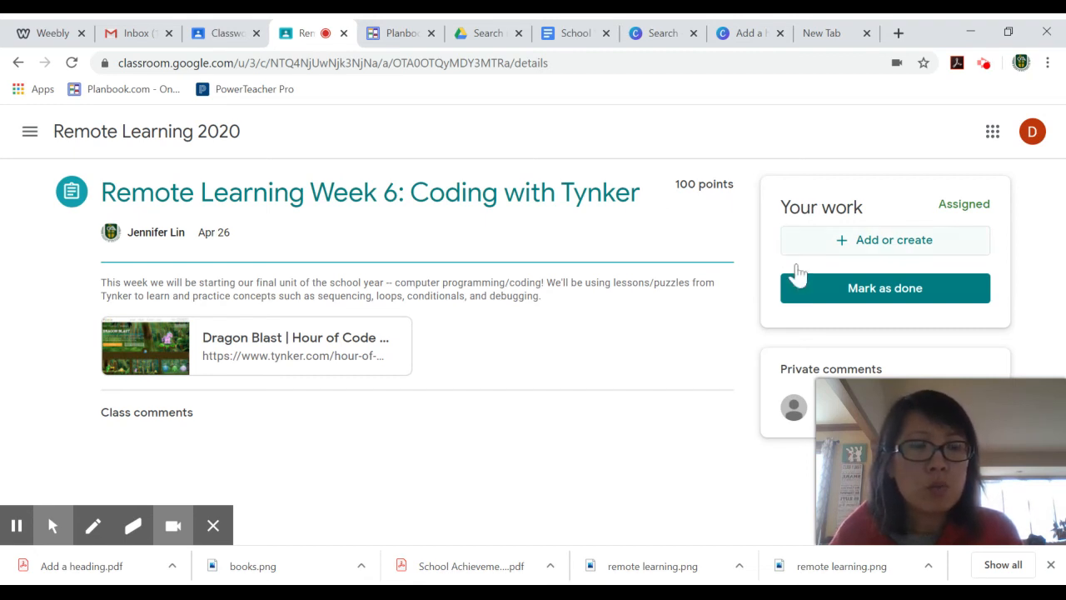
Attach the copied Canva share link to the assignment's student work
left_click(891, 252)
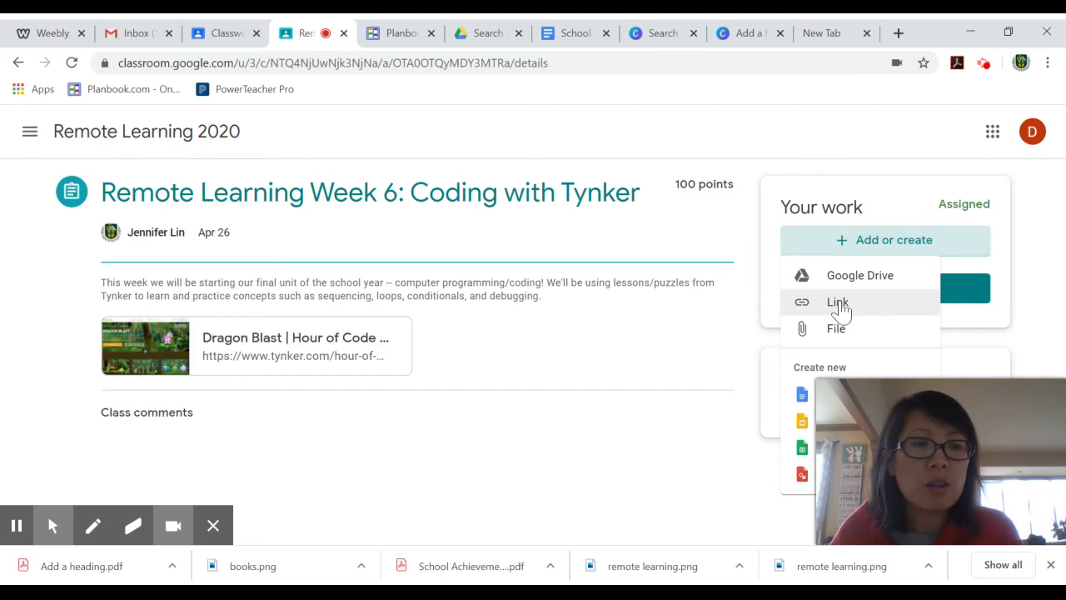
left_click(841, 311)
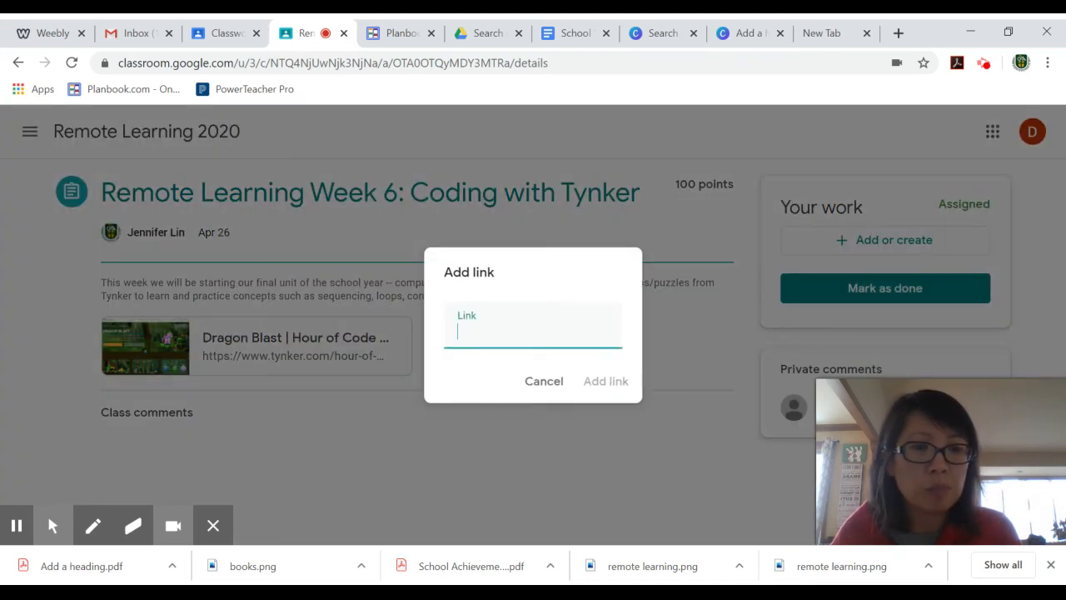
left_click(500, 333)
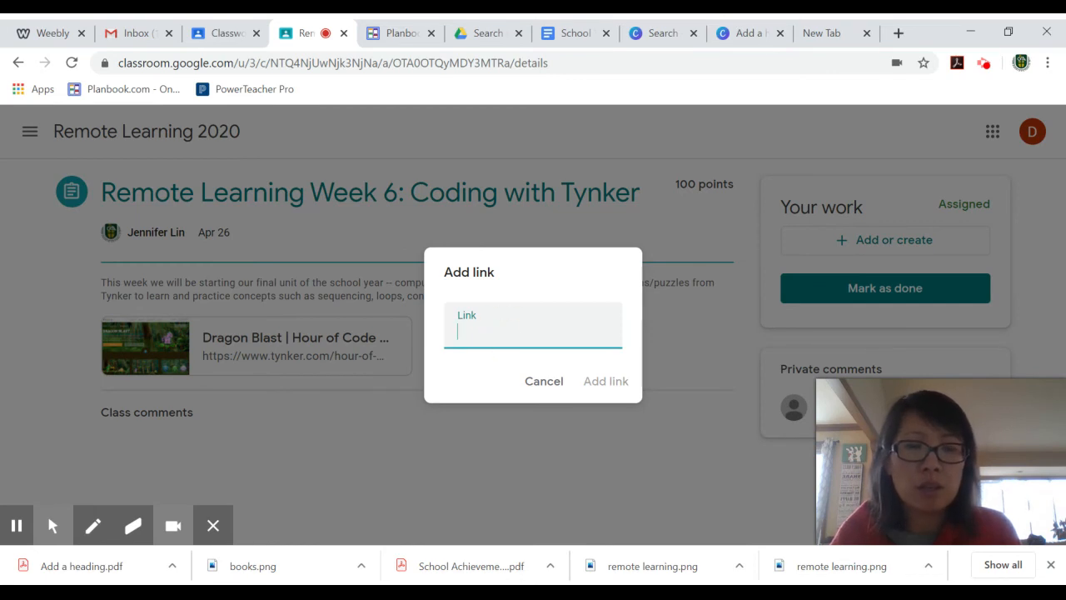
key("ctrl+v")
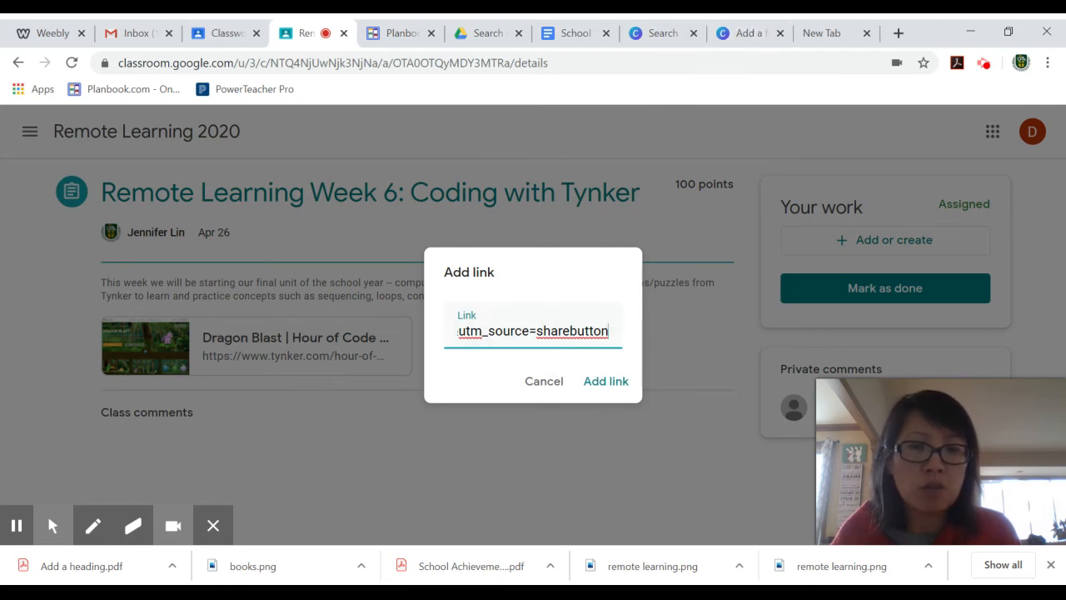
left_click(609, 386)
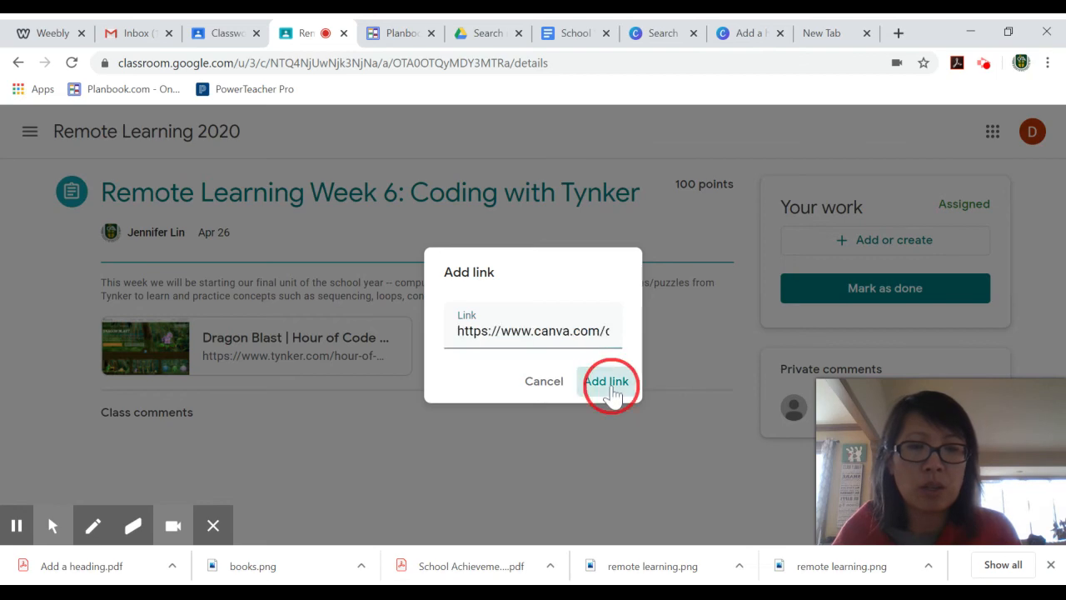
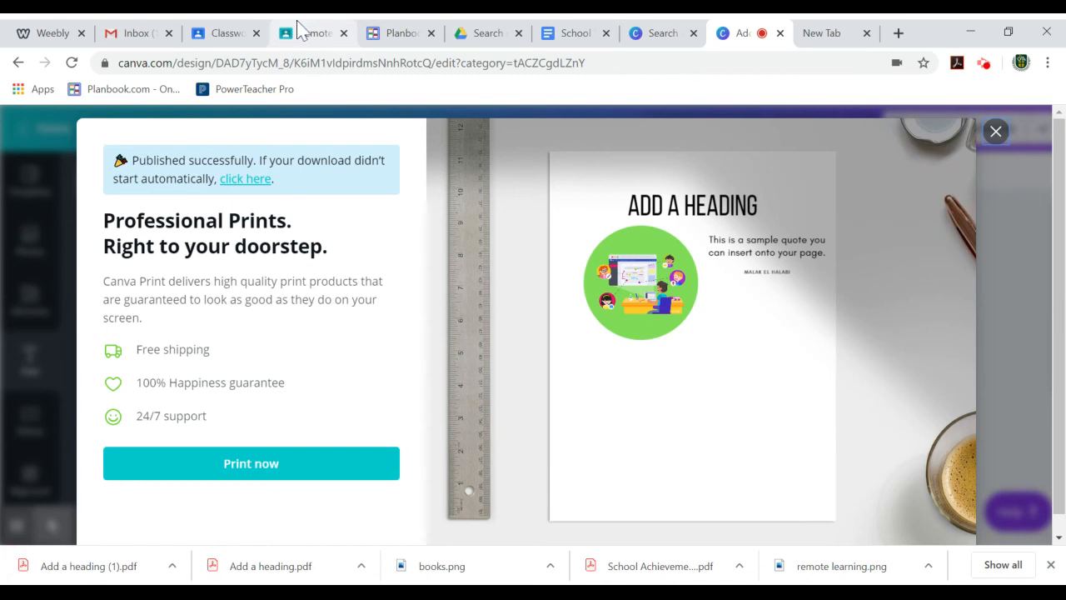
Switch to the Google Classroom assignment and upload the downloaded file "Add a heading (1).pdf" as a second attachment
left_click(297, 32)
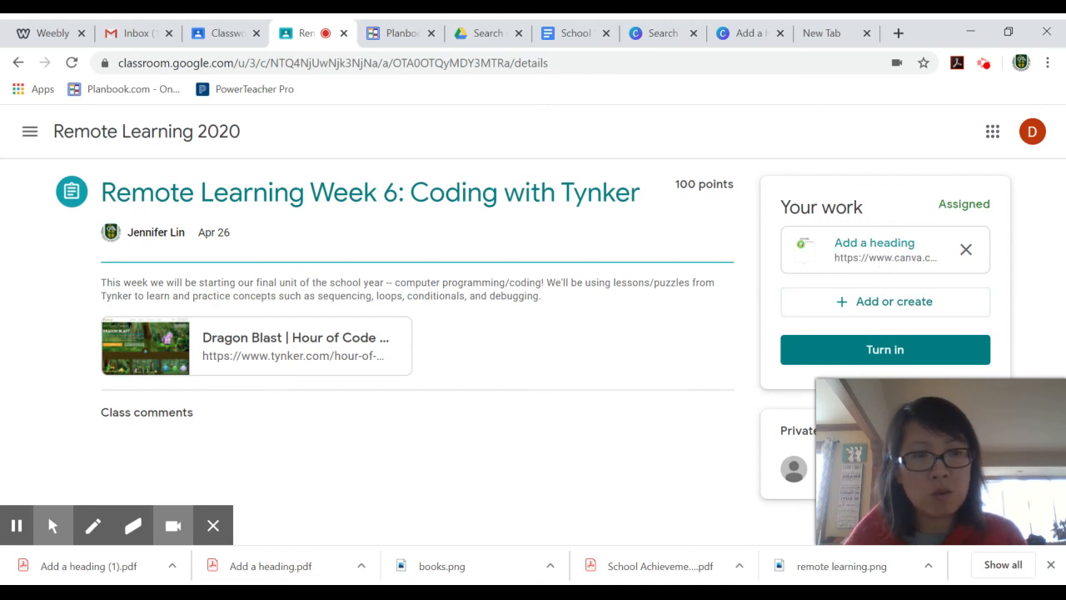
left_click(870, 308)
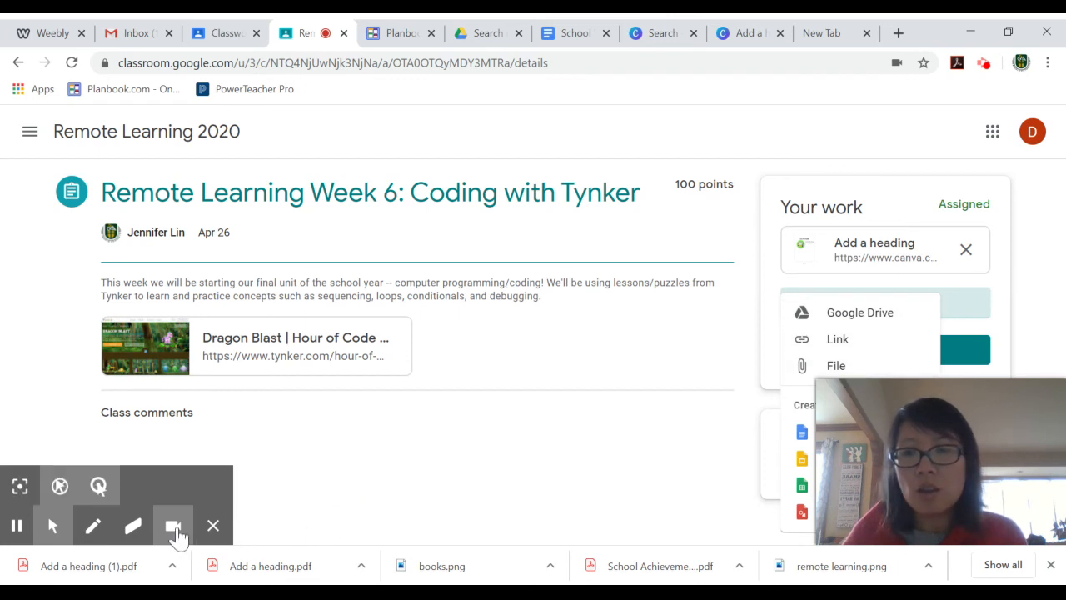
left_click(175, 527)
left_click(867, 308)
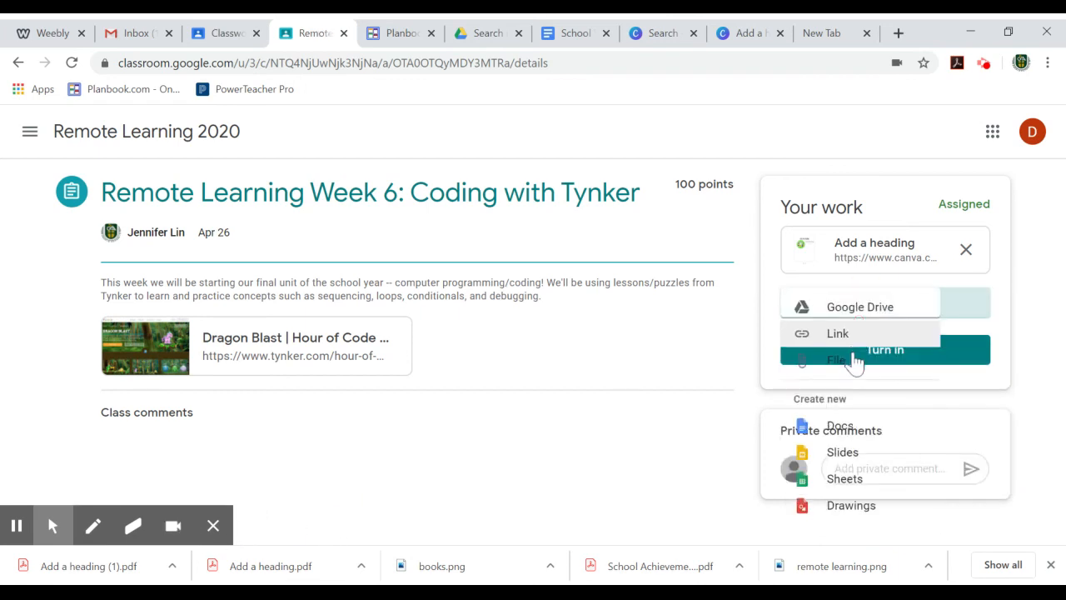
left_click(833, 367)
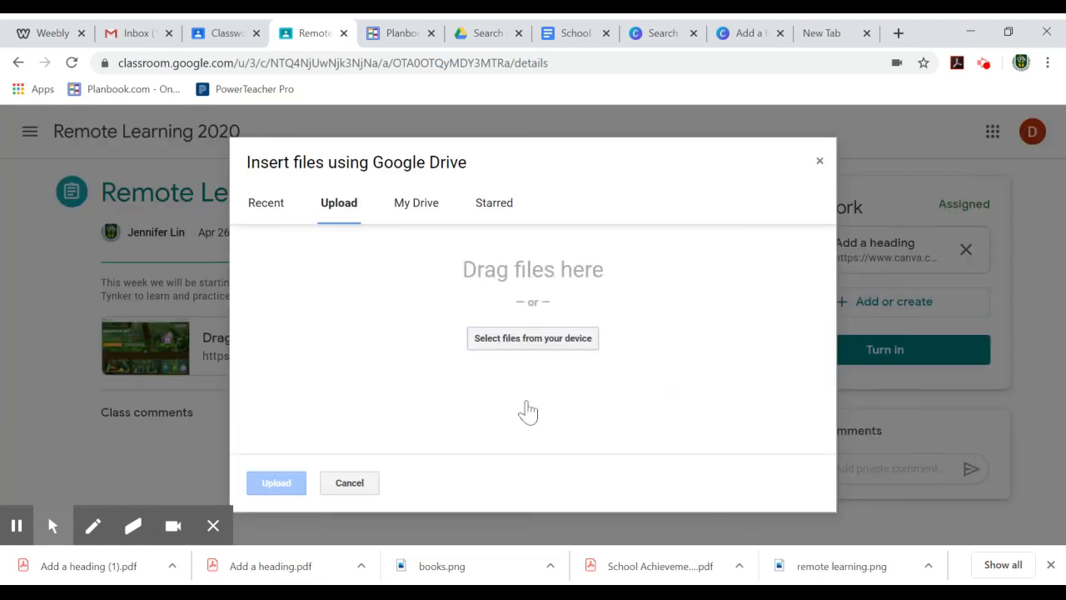
left_click_drag(39, 575, 542, 333)
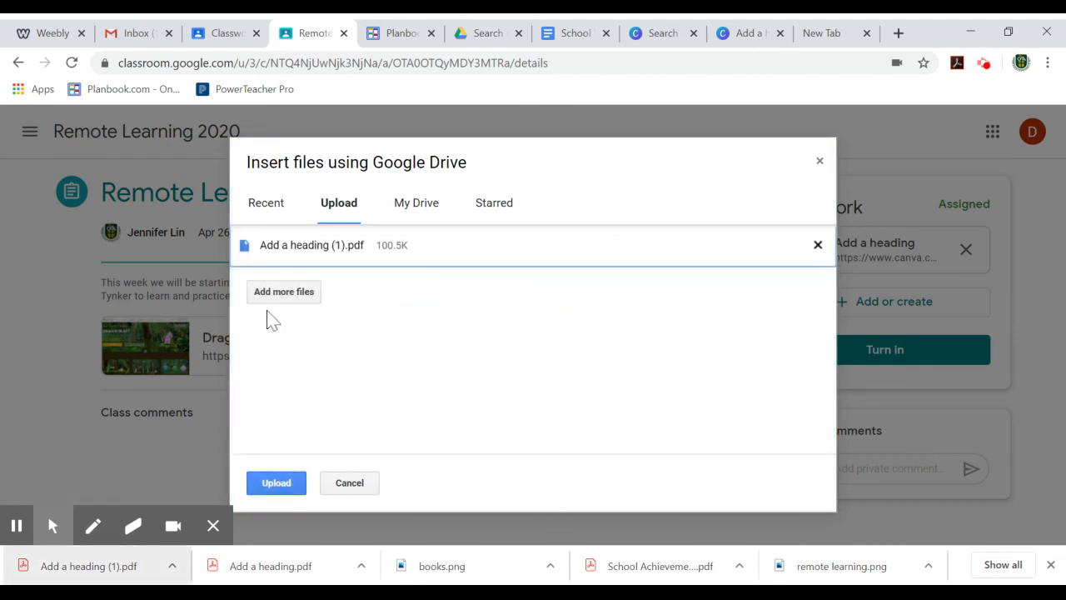
left_click(277, 492)
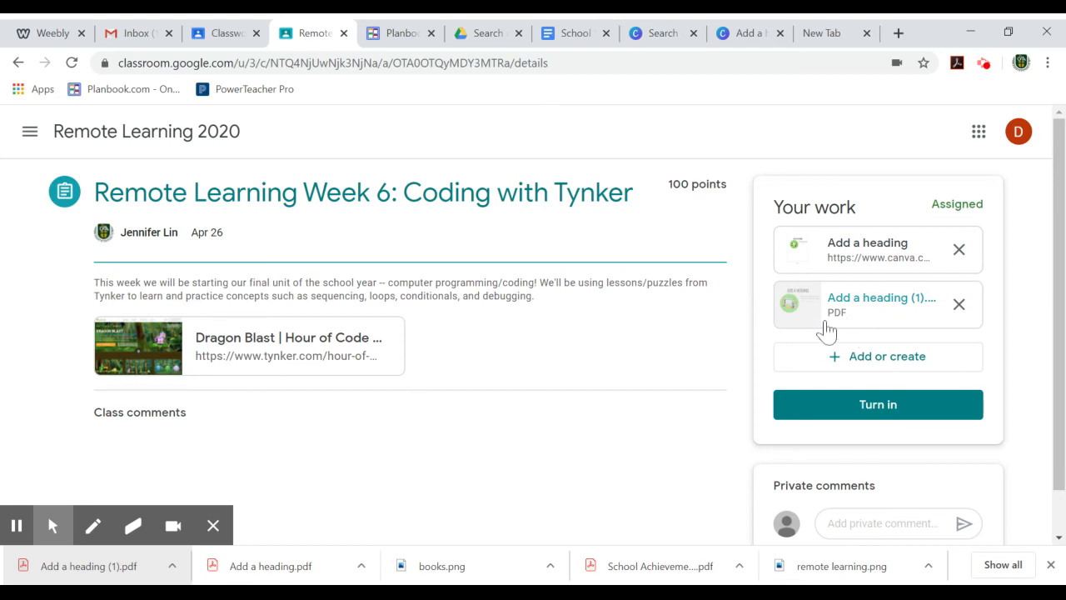
Turn in the Week 6 assignment with both attachments and confirm the submission
left_click(880, 409)
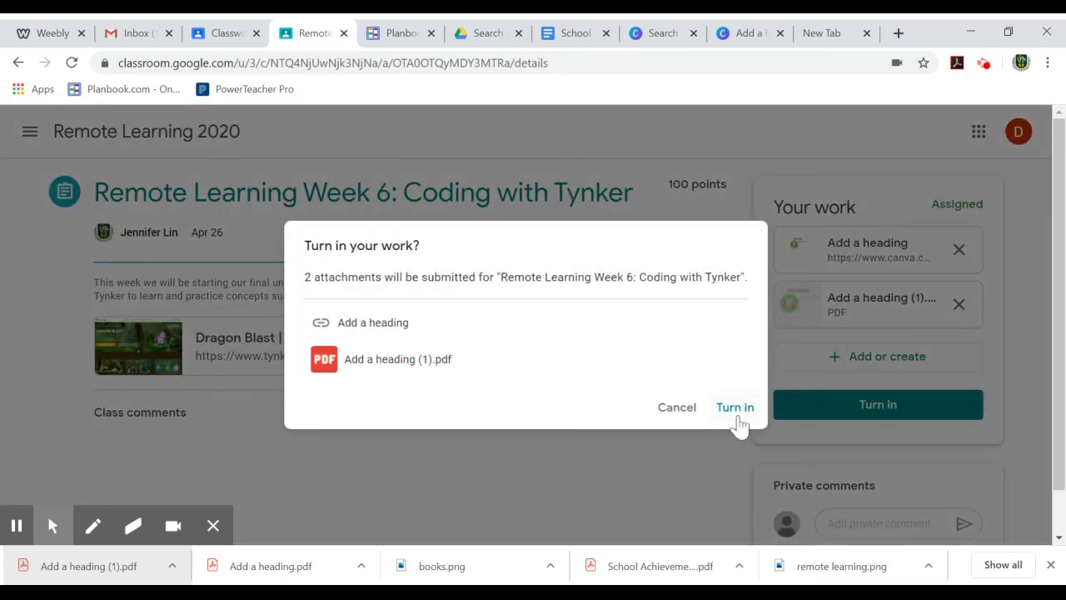
left_click(736, 410)
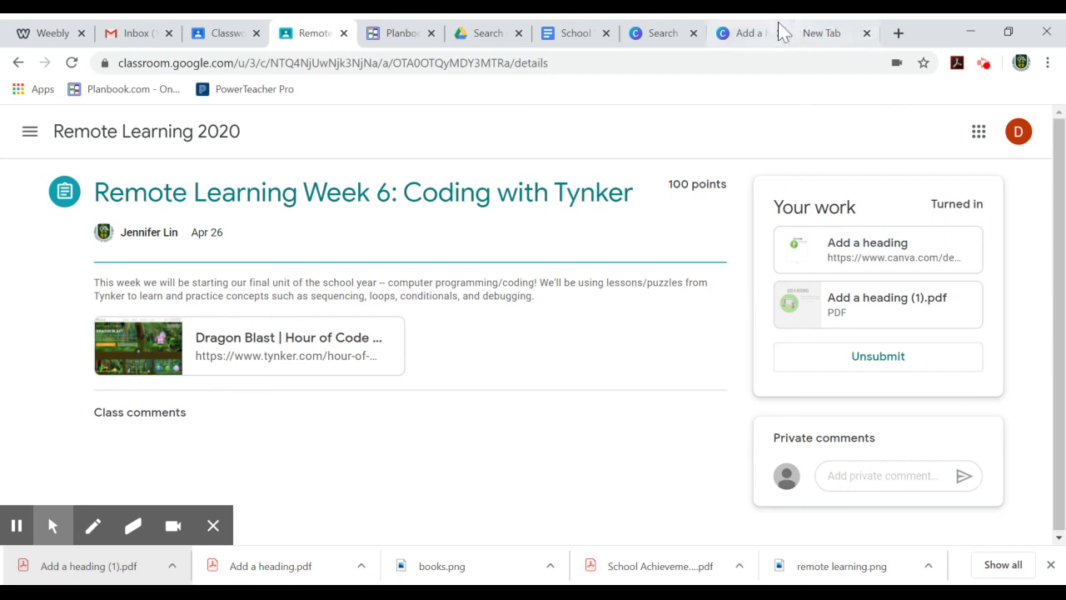
Switch back to the Canva design and dismiss the professional prints offer
left_click(750, 33)
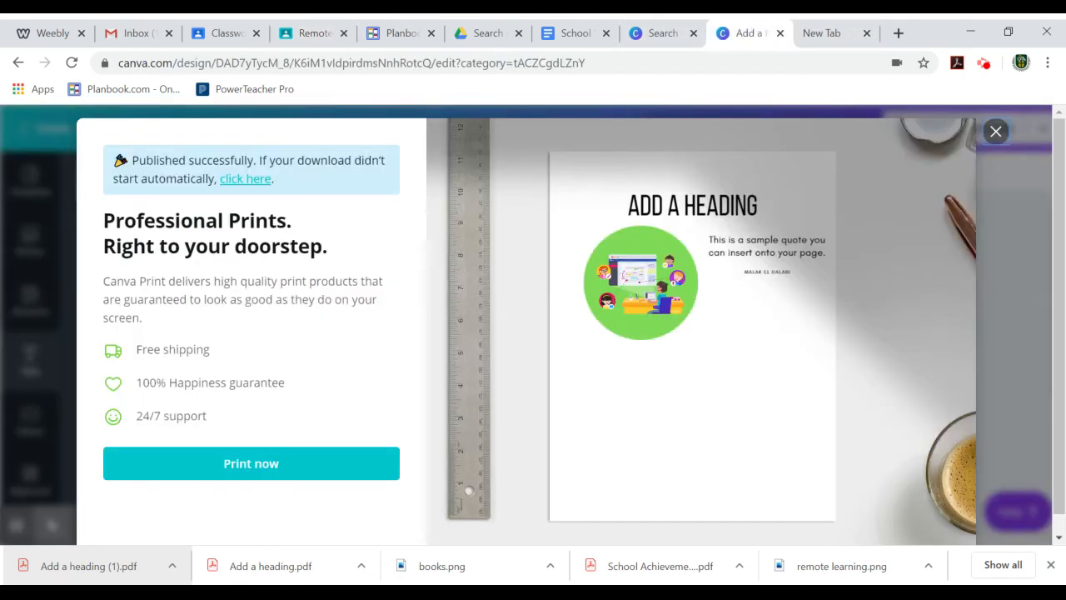
left_click(996, 133)
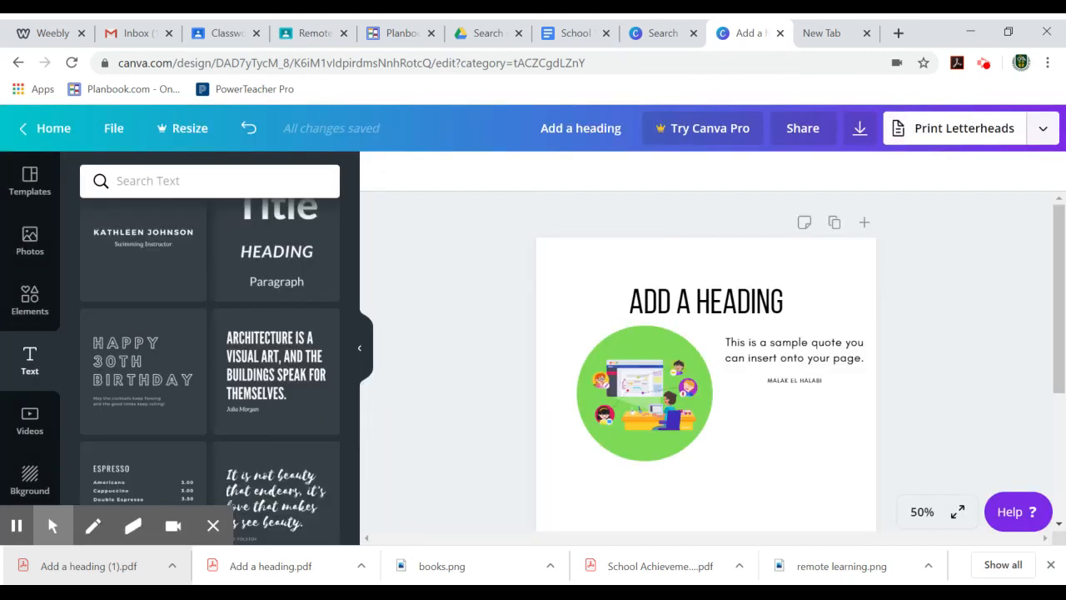